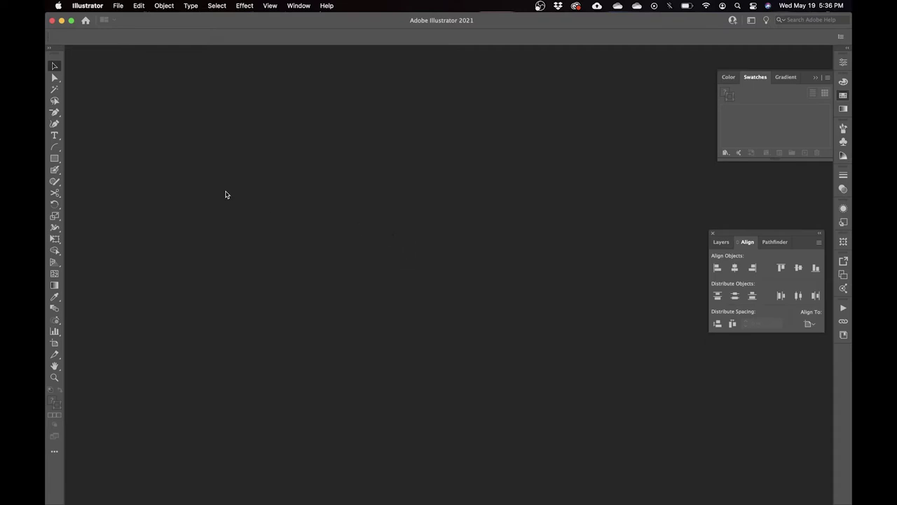
# Step: Start a new print document from the Letter preset and name it BuzzyArt
pyautogui.click(119, 7)
pyautogui.click(125, 24)
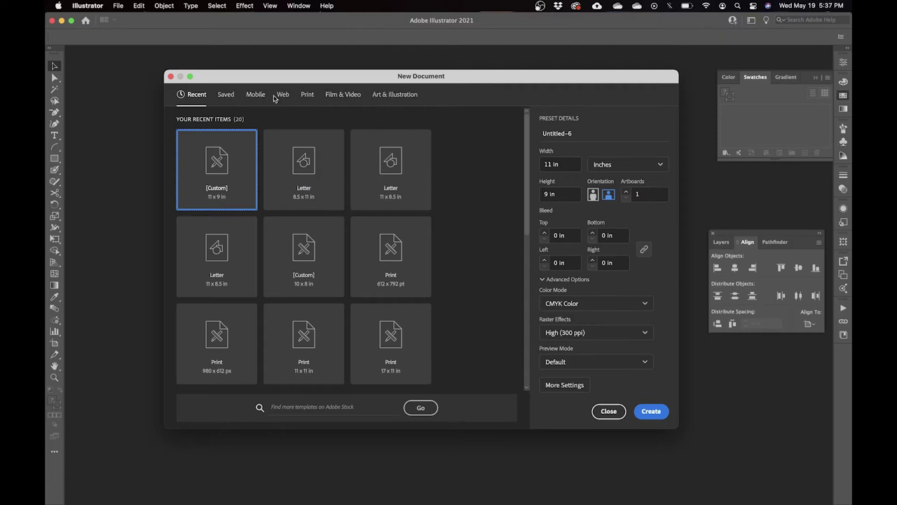
pyautogui.click(255, 94)
pyautogui.click(284, 95)
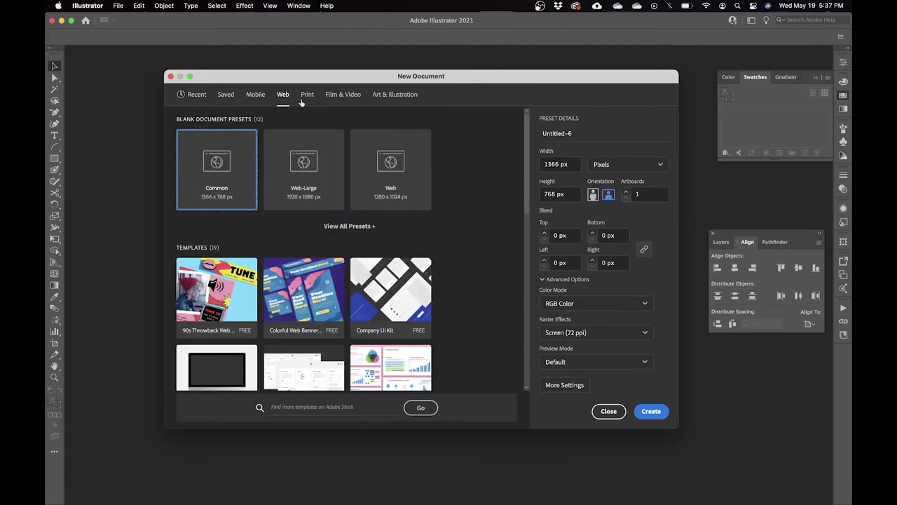
pyautogui.click(307, 94)
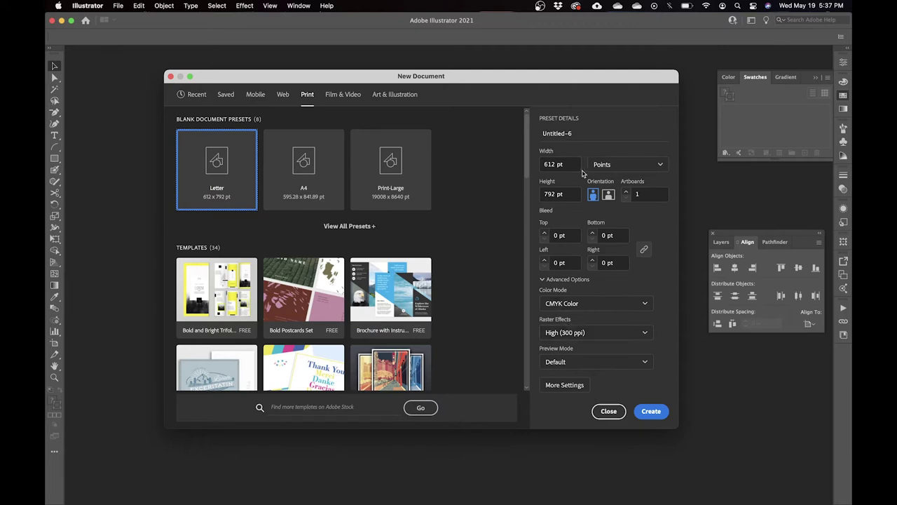
pyautogui.click(579, 134)
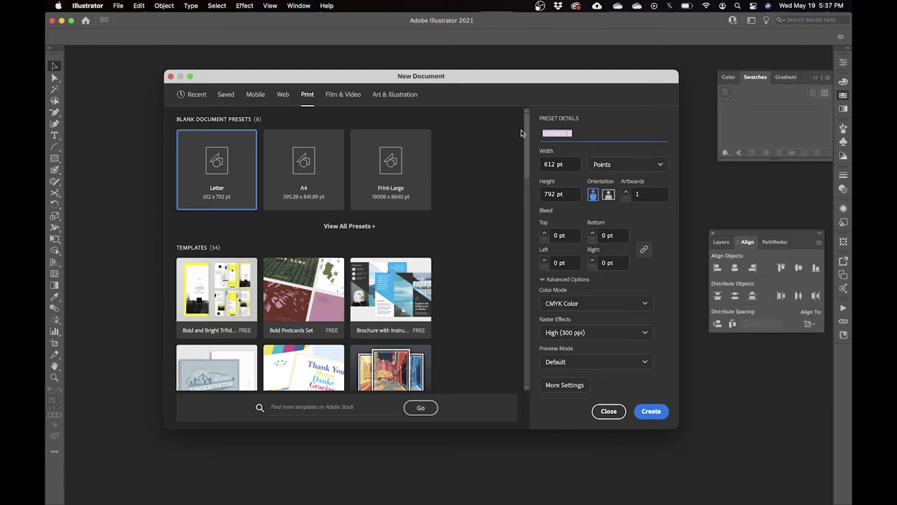
pyautogui.write('BuzzyArt')
# Step: Set the document units to inches, make it 11 in wide by 9 in high, and create it
pyautogui.click(627, 164)
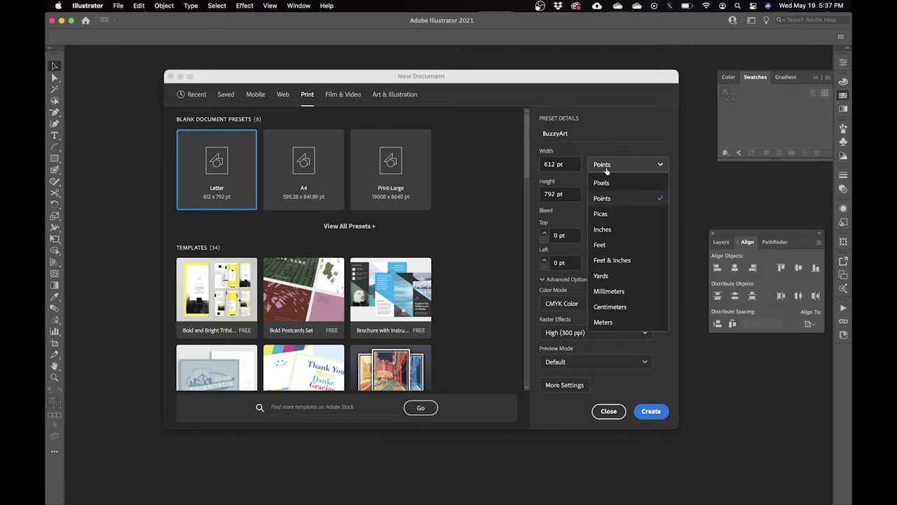
pyautogui.click(604, 232)
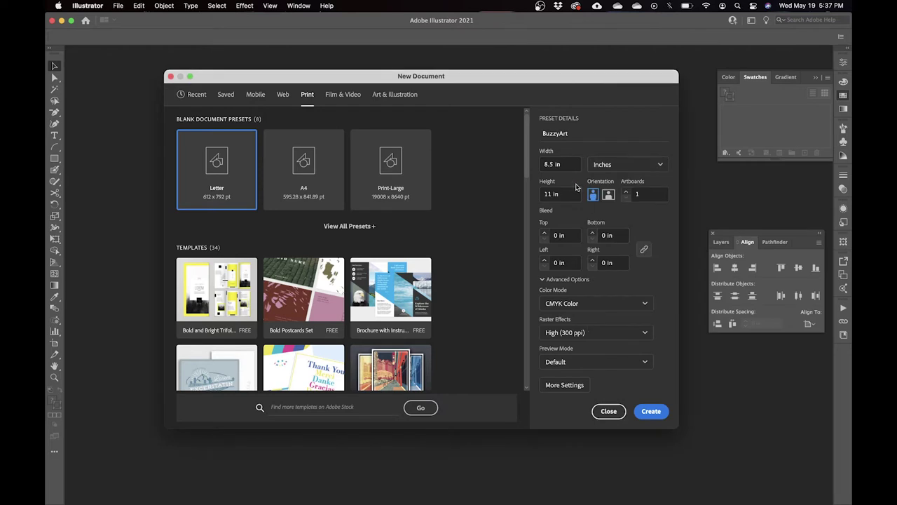
pyautogui.doubleClick(572, 167)
pyautogui.write('11')
pyautogui.doubleClick(568, 196)
pyautogui.write('9')
pyautogui.click(569, 167)
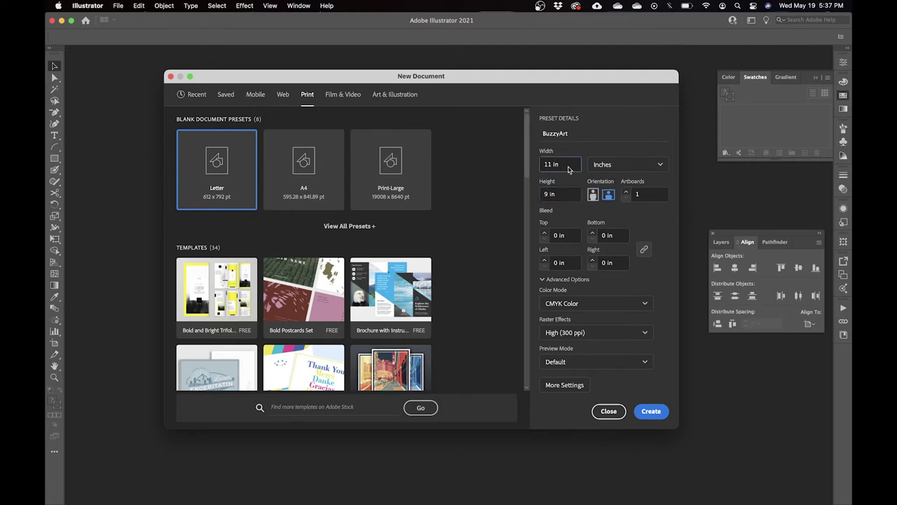
pyautogui.click(651, 414)
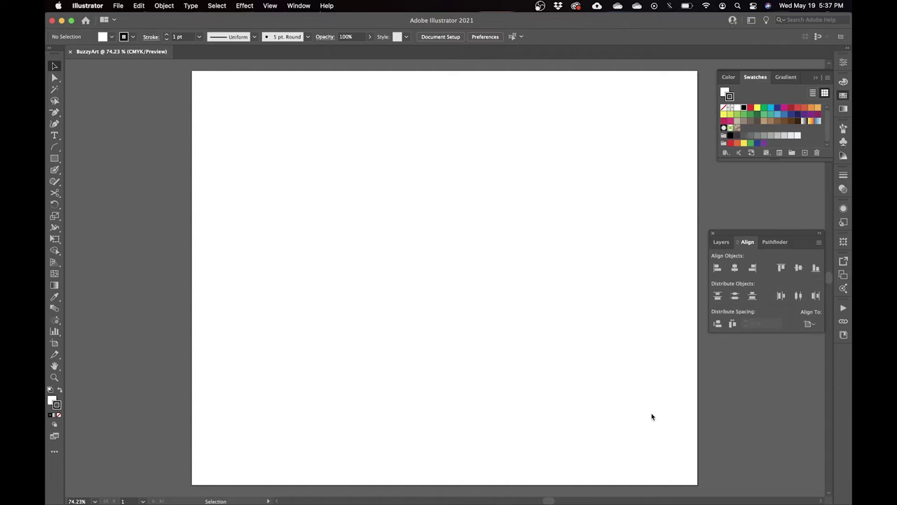
pyautogui.click(298, 6)
pyautogui.click(298, 6)
pyautogui.click(299, 5)
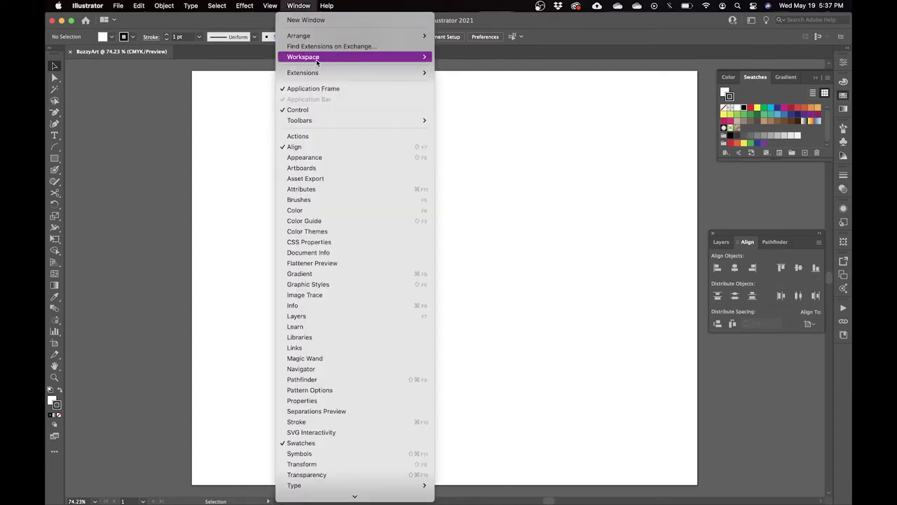
pyautogui.moveTo(370, 59)
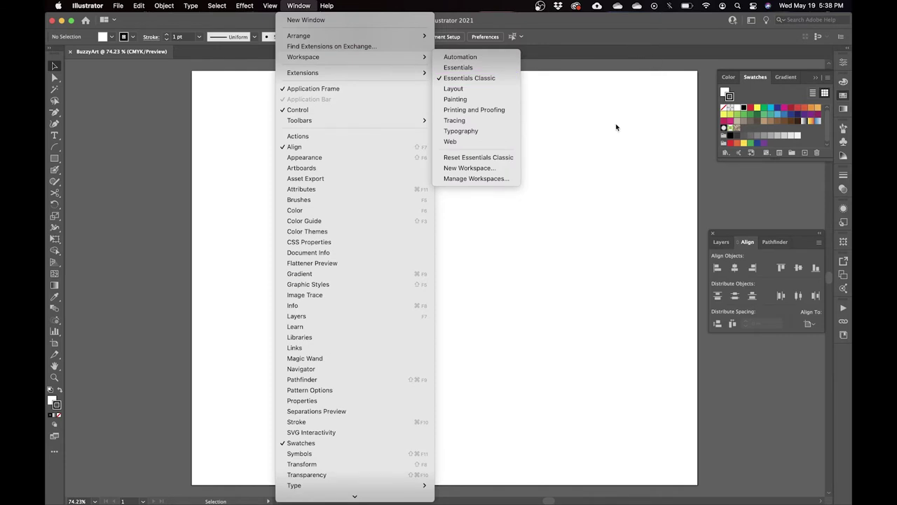
pyautogui.click(628, 151)
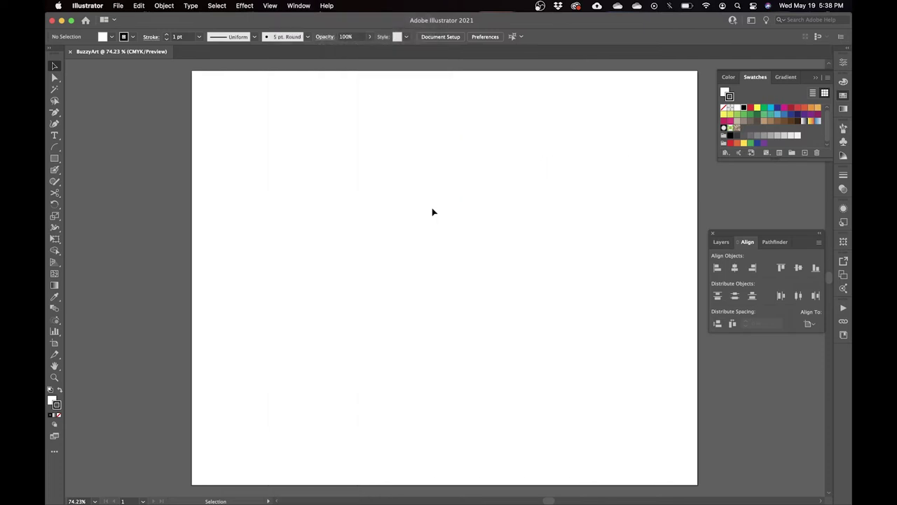
# Step: Draw a rectangle about 10 in wide and 8 in high across most of the artboard
pyautogui.click(55, 159)
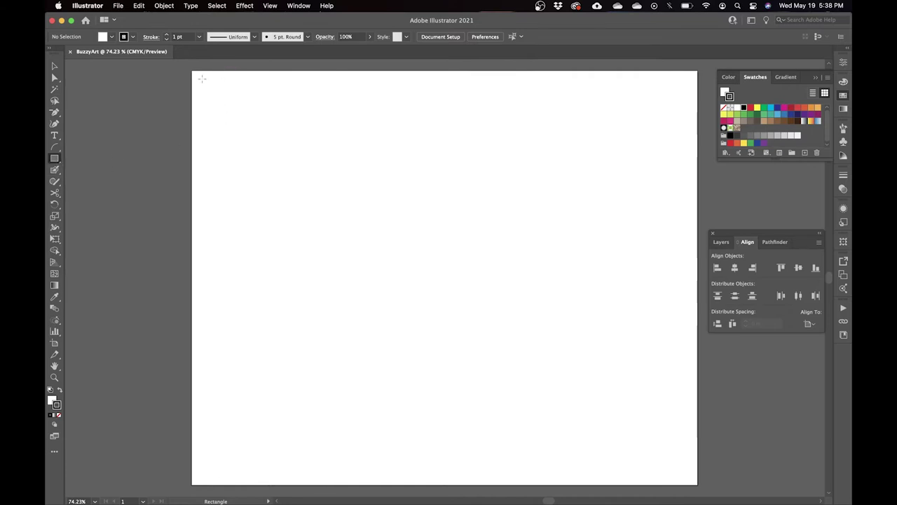
pyautogui.moveTo(201, 80); pyautogui.dragTo(665, 444)
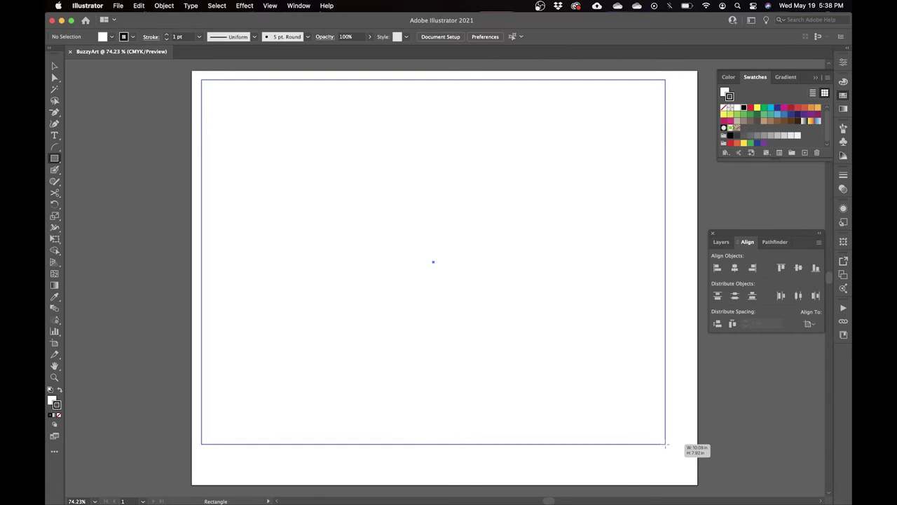
pyautogui.moveTo(666, 444); pyautogui.dragTo(662, 446)
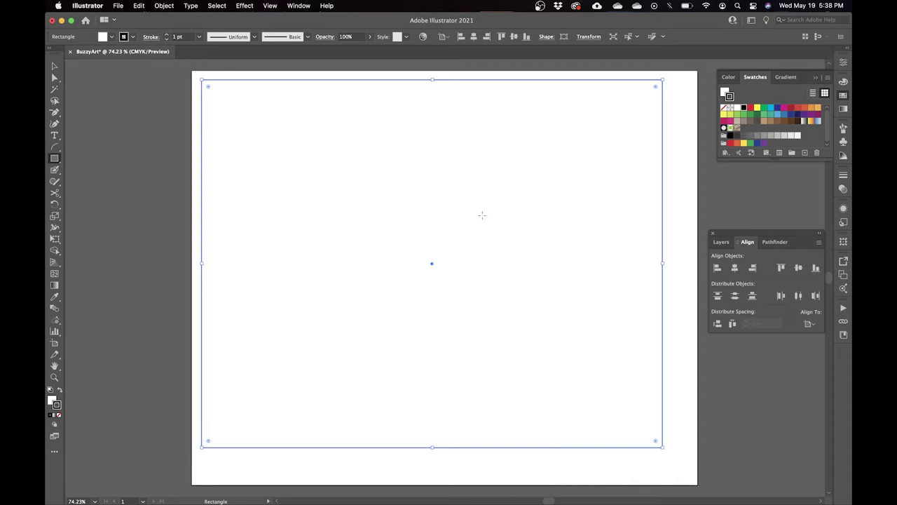
# Step: Unlink the rectangle's width and height proportions and set its width to 10 in
pyautogui.click(589, 37)
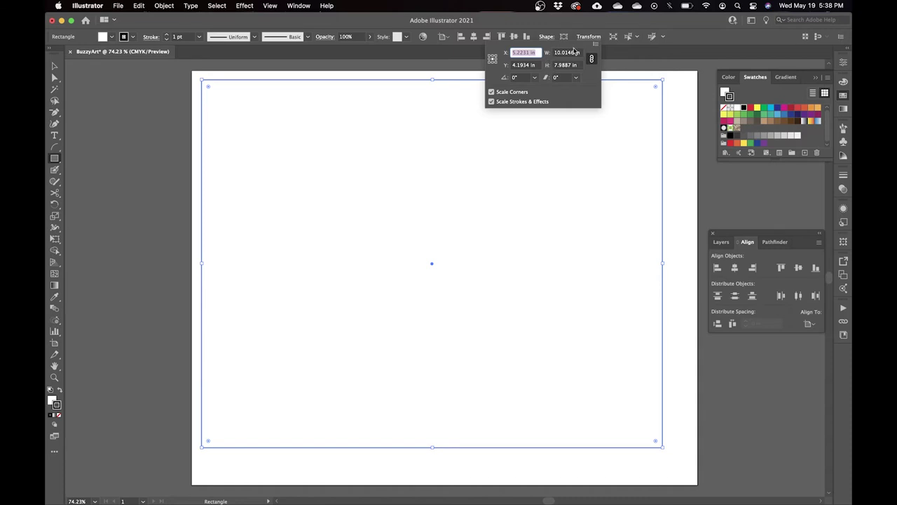
pyautogui.click(591, 61)
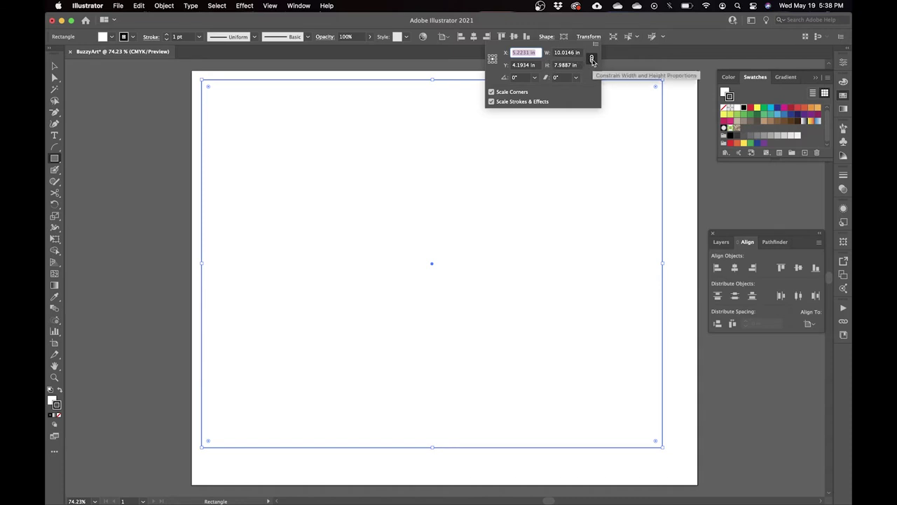
pyautogui.click(574, 54)
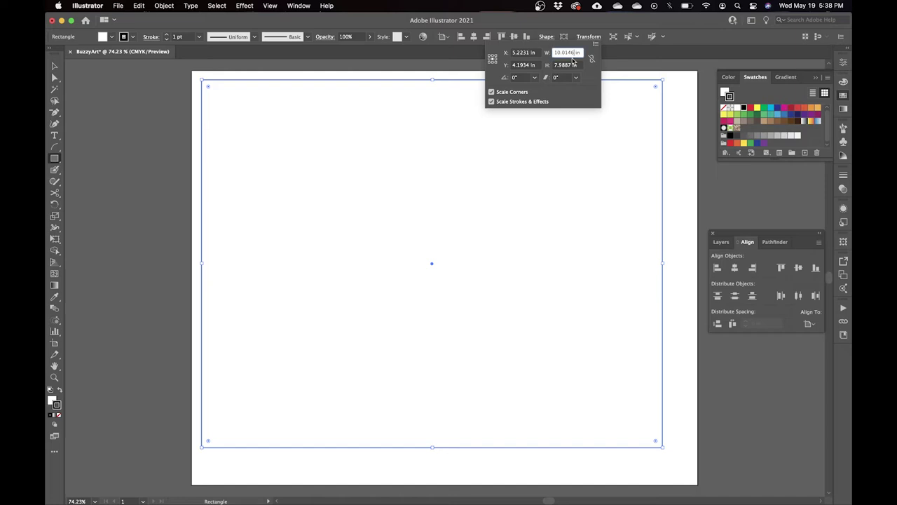
pyautogui.press('BackSpace')
pyautogui.press('BackSpace')
pyautogui.press('BackSpace')
pyautogui.press('BackSpace')
pyautogui.press('BackSpace')
# Step: Set the rectangle's height to 8 in and constrain its width and height proportions again
pyautogui.click(570, 66)
pyautogui.press('BackSpace')
pyautogui.press('BackSpace')
pyautogui.press('BackSpace')
pyautogui.press('BackSpace')
pyautogui.press('BackSpace')
pyautogui.press('BackSpace')
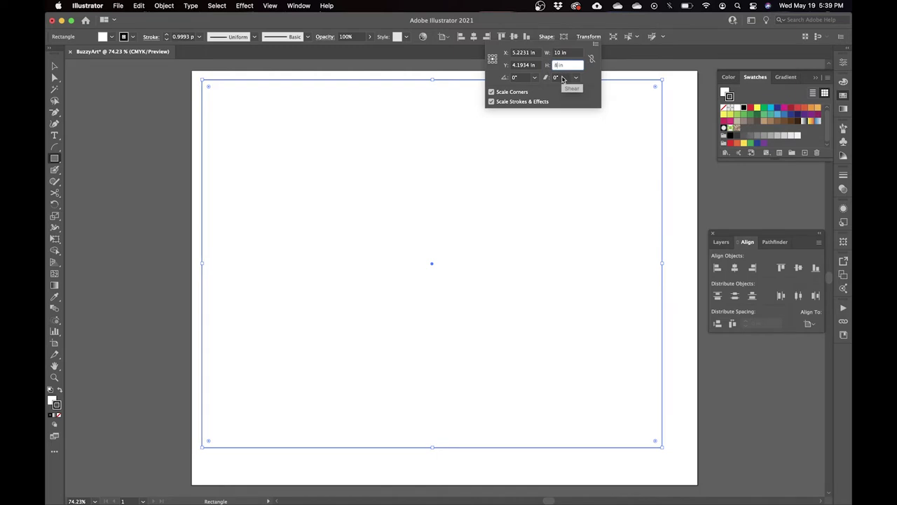
pyautogui.press('Tab')
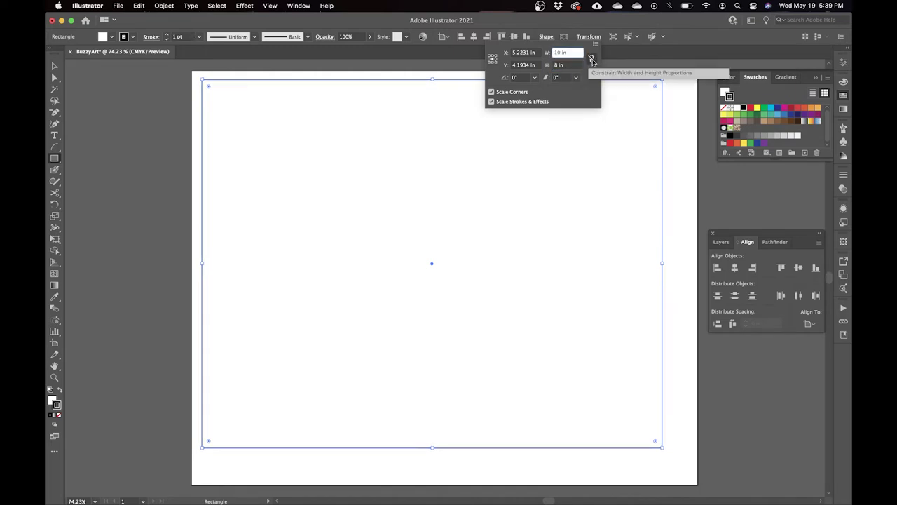
pyautogui.click(592, 59)
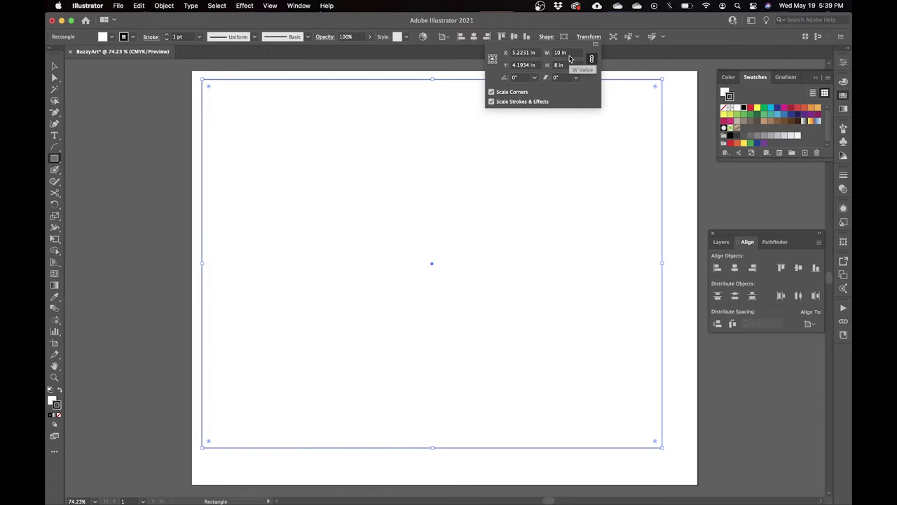
pyautogui.click(586, 34)
pyautogui.press('v')
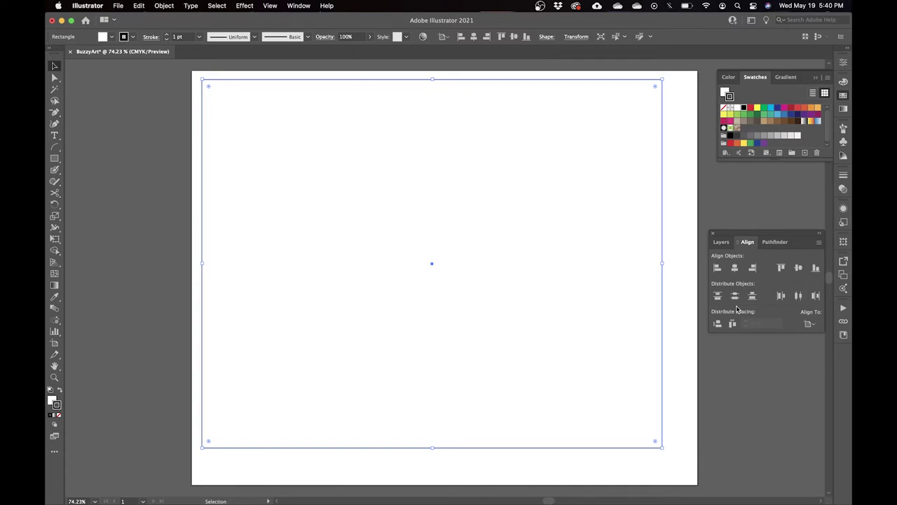
# Step: Hide the extra alignment options and show them again
pyautogui.click(300, 6)
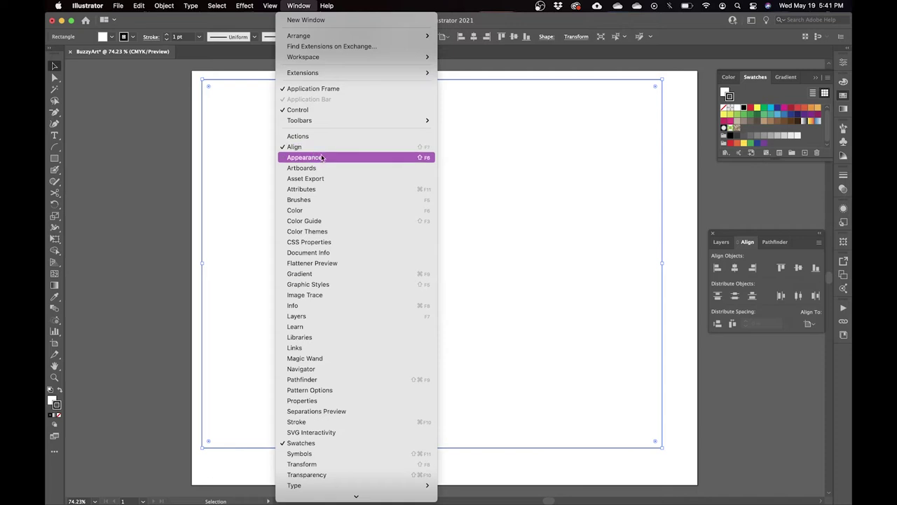
pyautogui.click(300, 7)
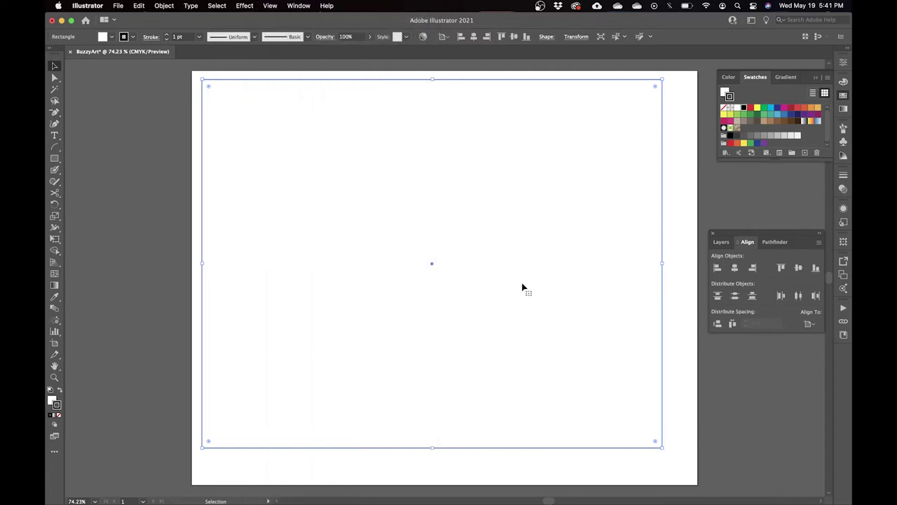
pyautogui.click(818, 245)
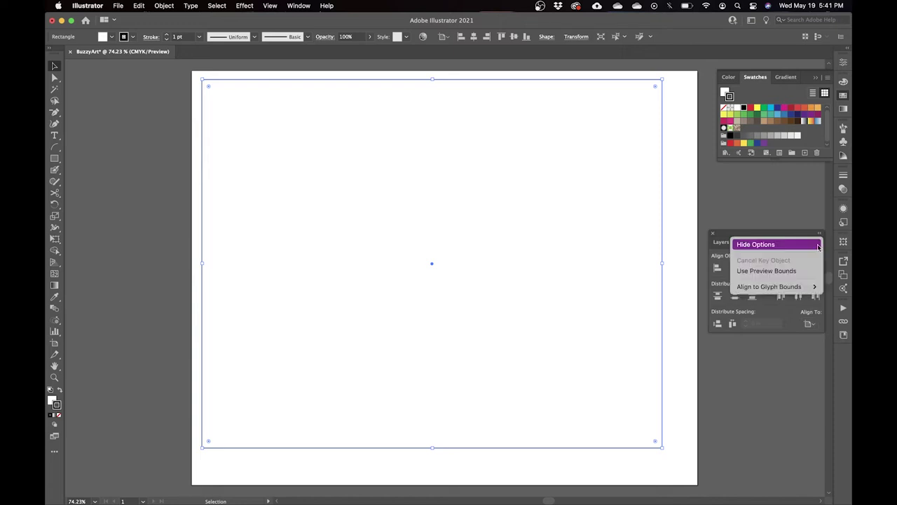
pyautogui.click(767, 244)
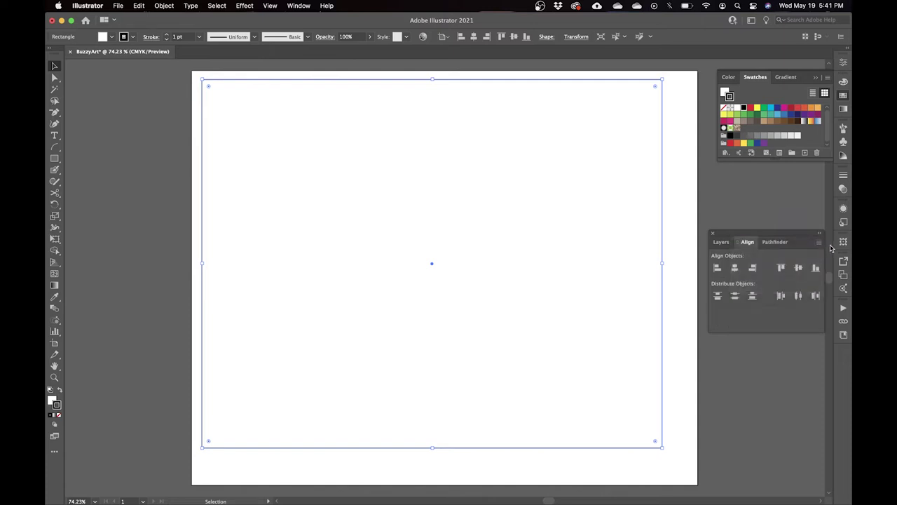
pyautogui.click(819, 245)
pyautogui.click(760, 245)
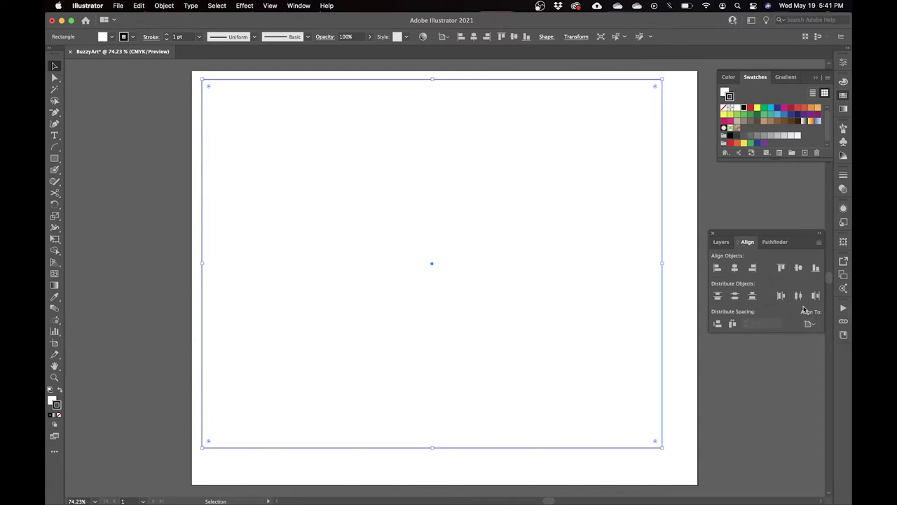
# Step: Center the rectangle horizontally and vertically on the artboard
pyautogui.click(810, 324)
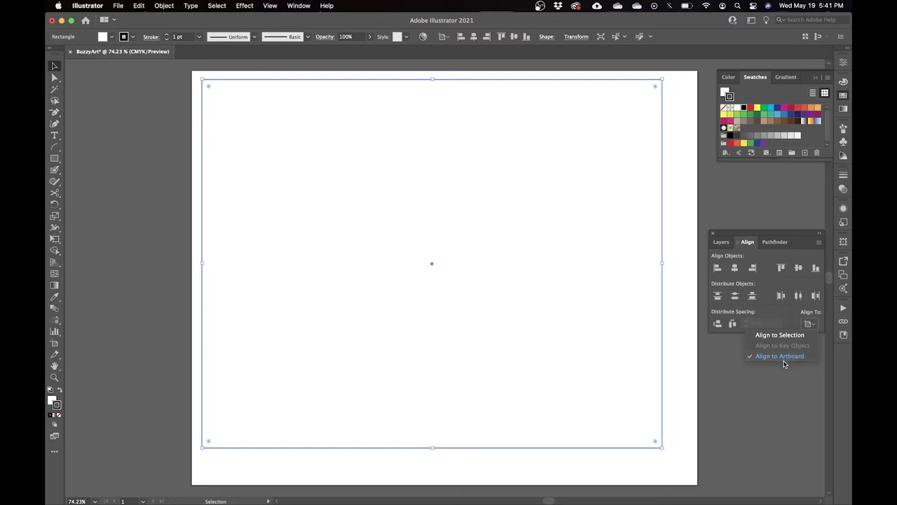
pyautogui.click(778, 335)
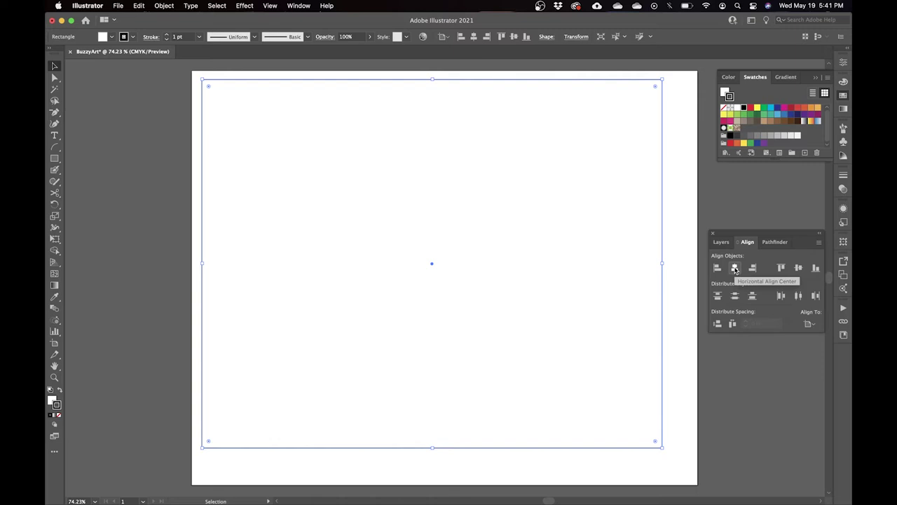
pyautogui.click(735, 270)
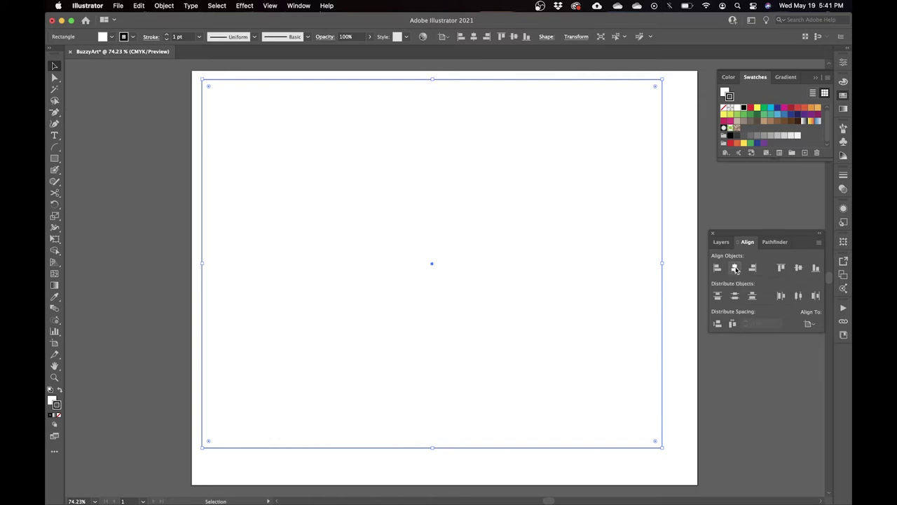
pyautogui.click(735, 270)
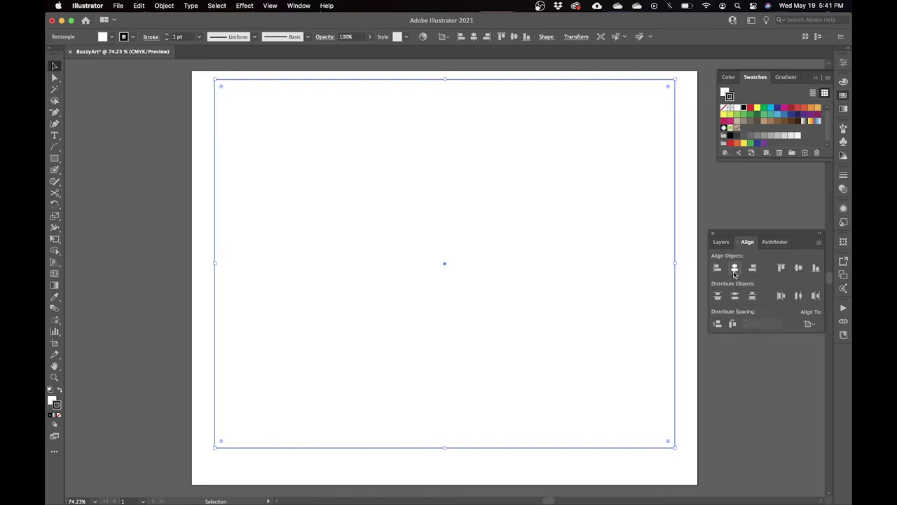
pyautogui.click(799, 270)
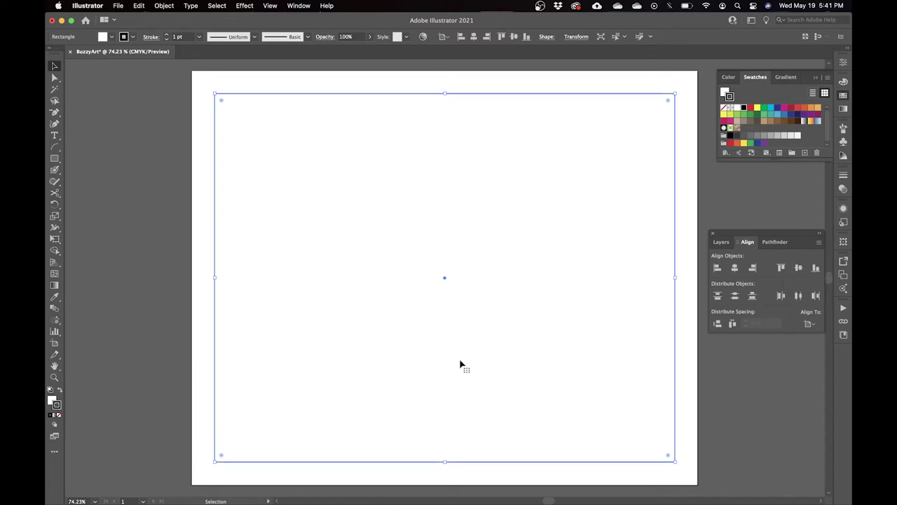
pyautogui.click(607, 344)
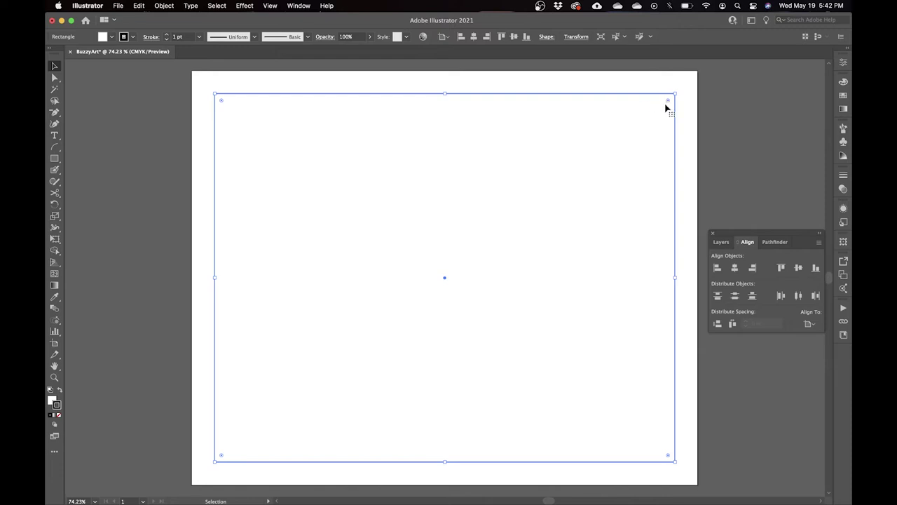
# Step: Round all four corners of the rectangle and set their linked corner radius to 0.7 in
pyautogui.moveTo(668, 104); pyautogui.dragTo(641, 130)
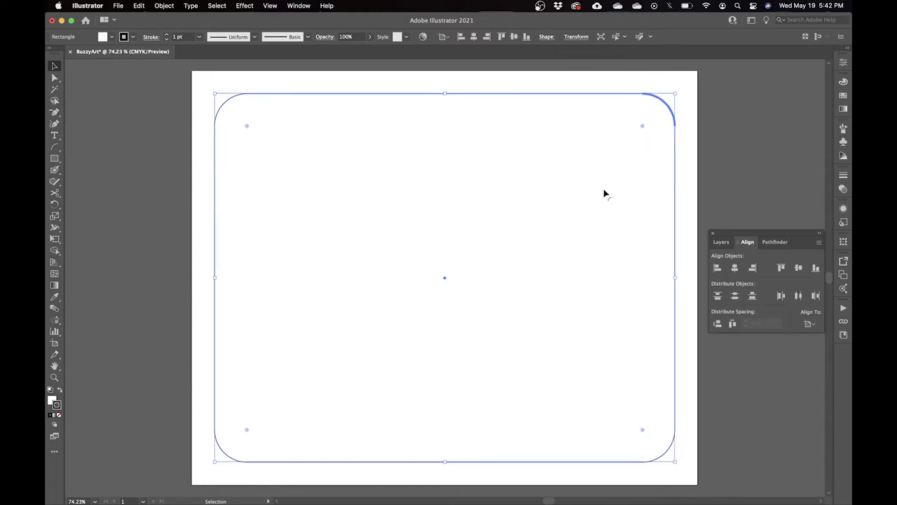
pyautogui.click(546, 40)
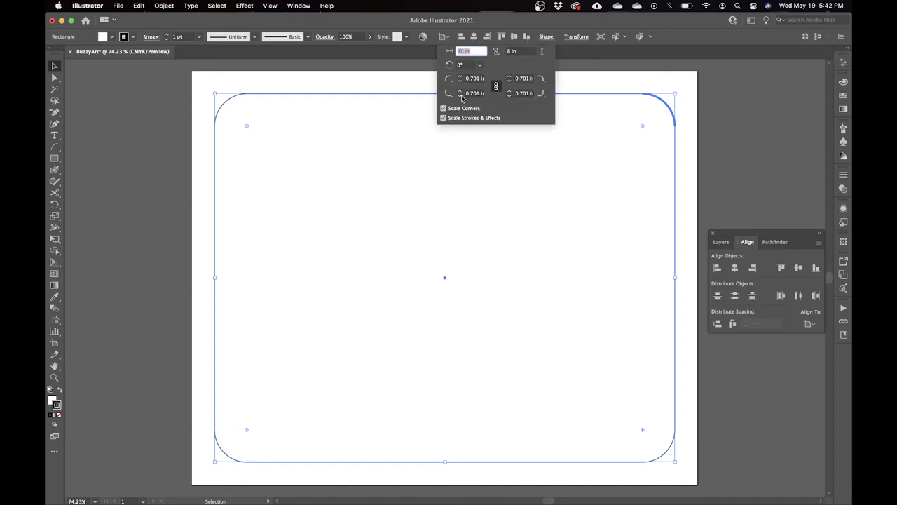
pyautogui.press('Tab')
pyautogui.press('Tab')
pyautogui.press('Tab')
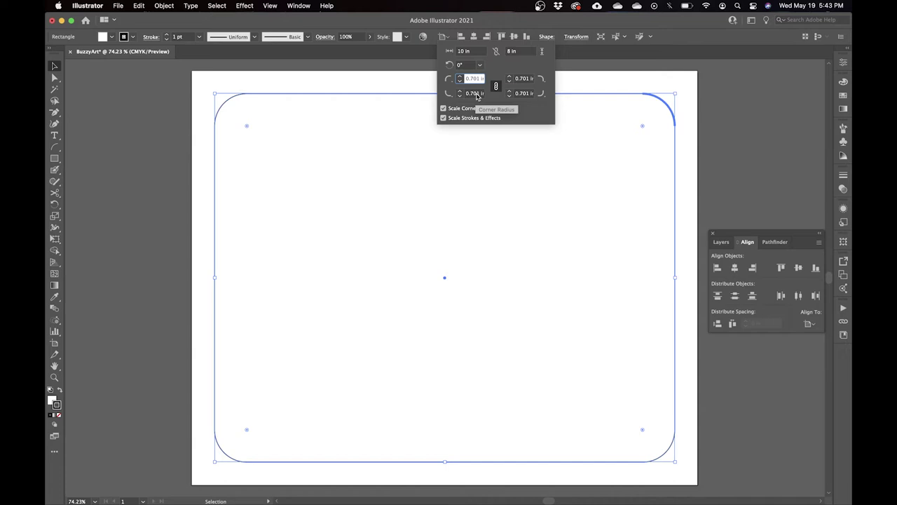
pyautogui.press('BackSpace')
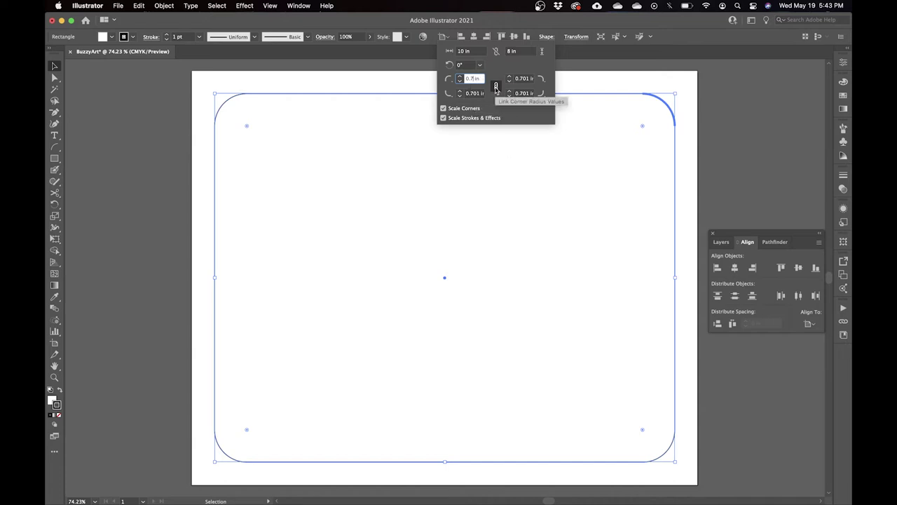
pyautogui.click(526, 98)
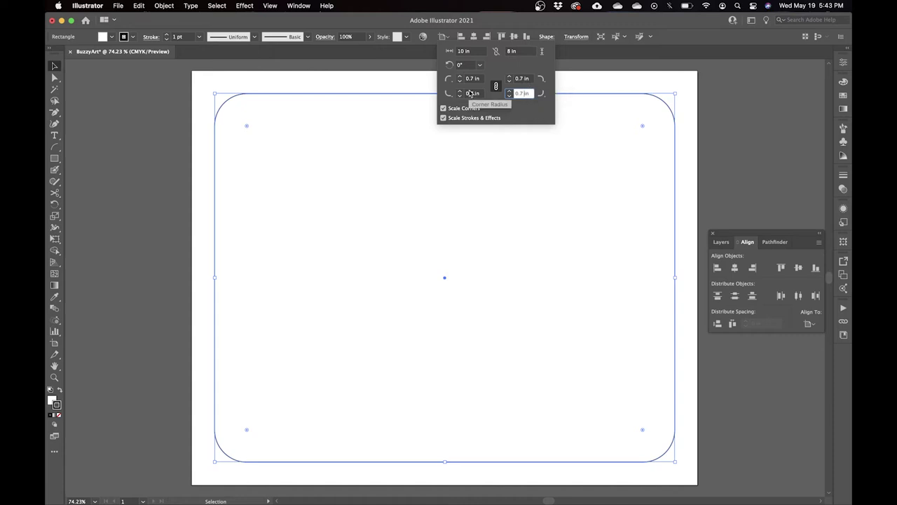
pyautogui.click(609, 80)
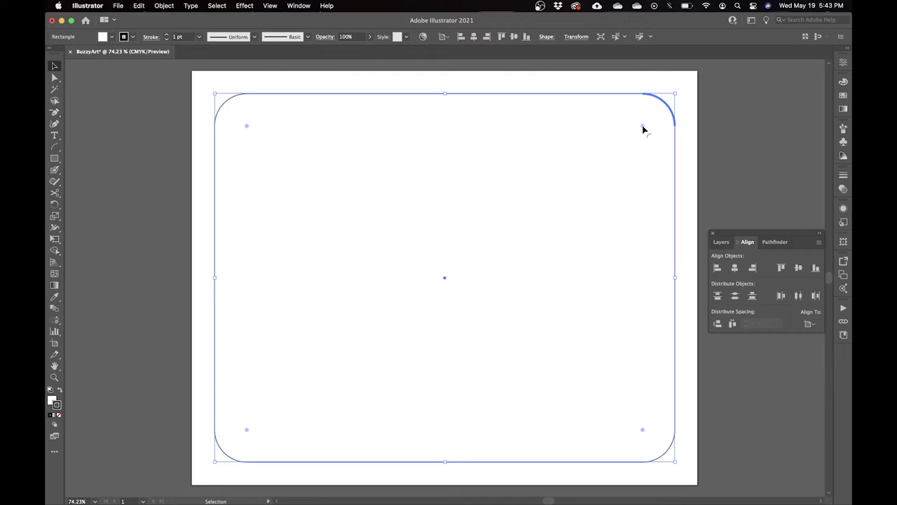
pyautogui.moveTo(643, 128); pyautogui.dragTo(595, 161)
pyautogui.press('Escape')
pyautogui.click(547, 42)
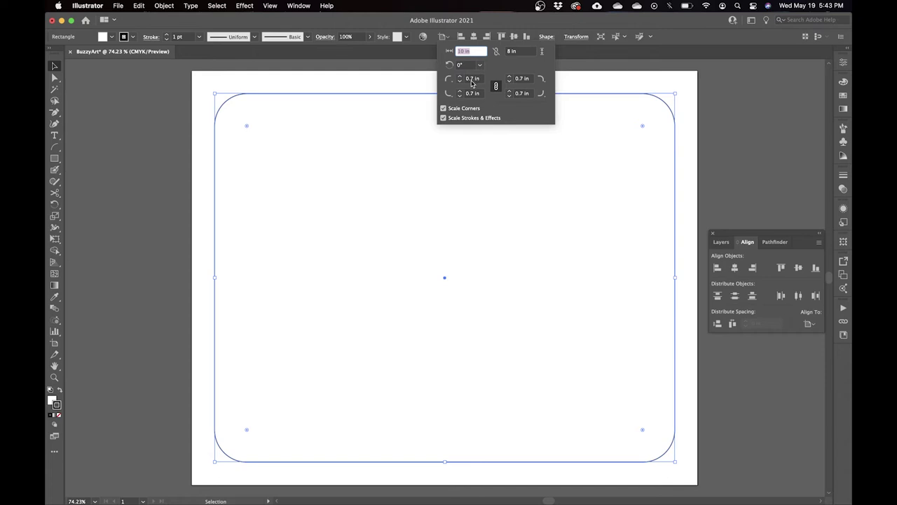
pyautogui.click(509, 182)
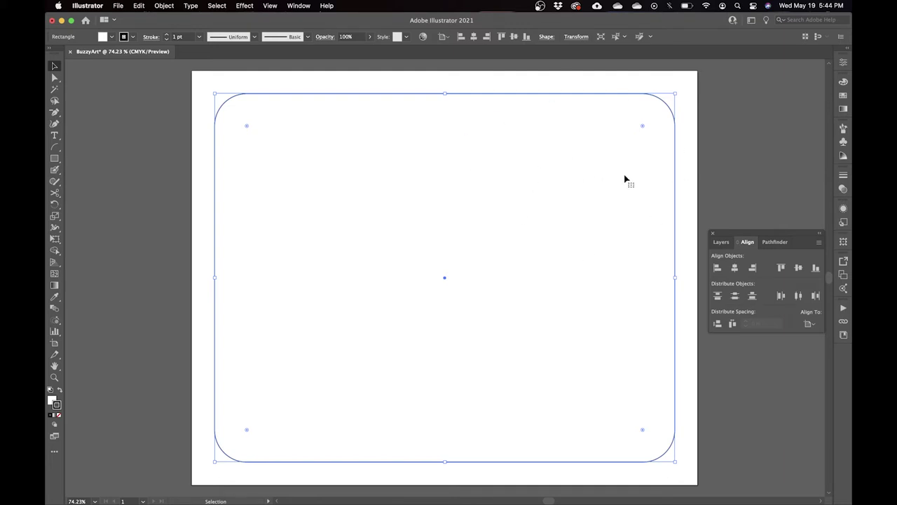
# Step: Fill the rounded rectangle with the orange swatch C=0 M=50 Y=100 K=0
pyautogui.click(843, 96)
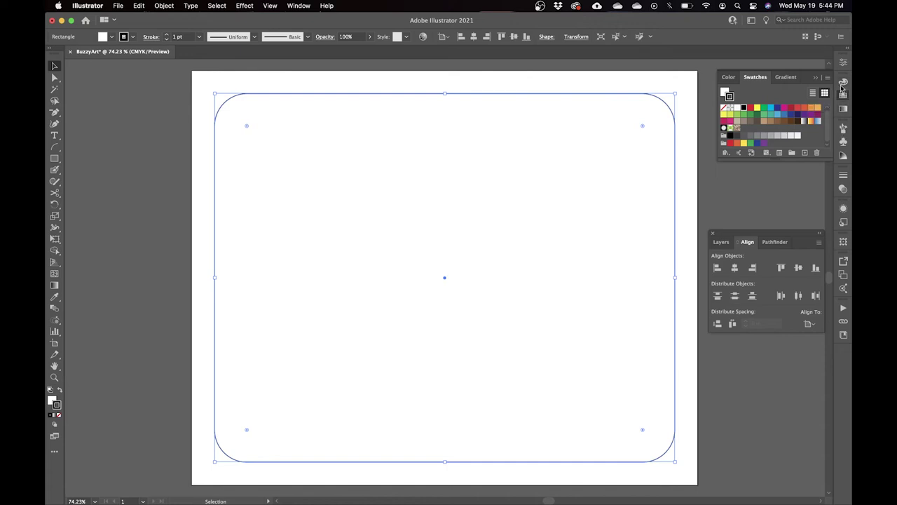
pyautogui.click(300, 5)
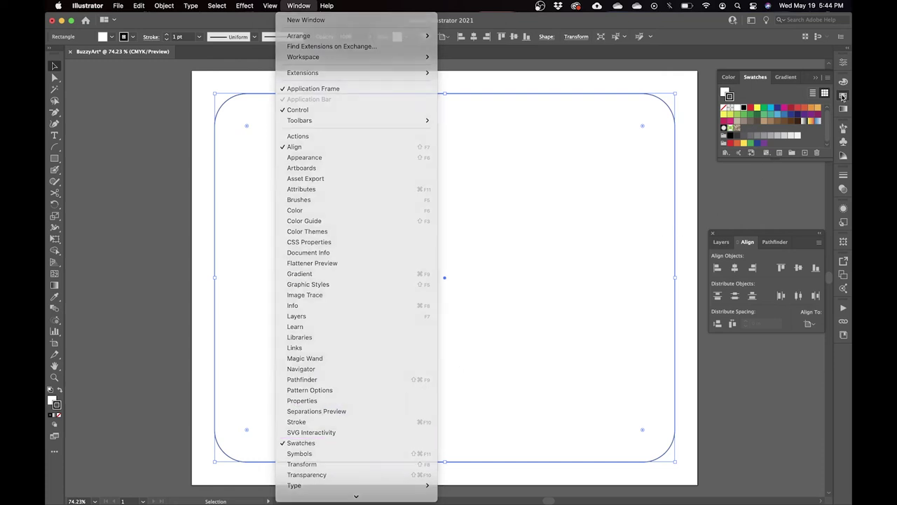
pyautogui.click(696, 180)
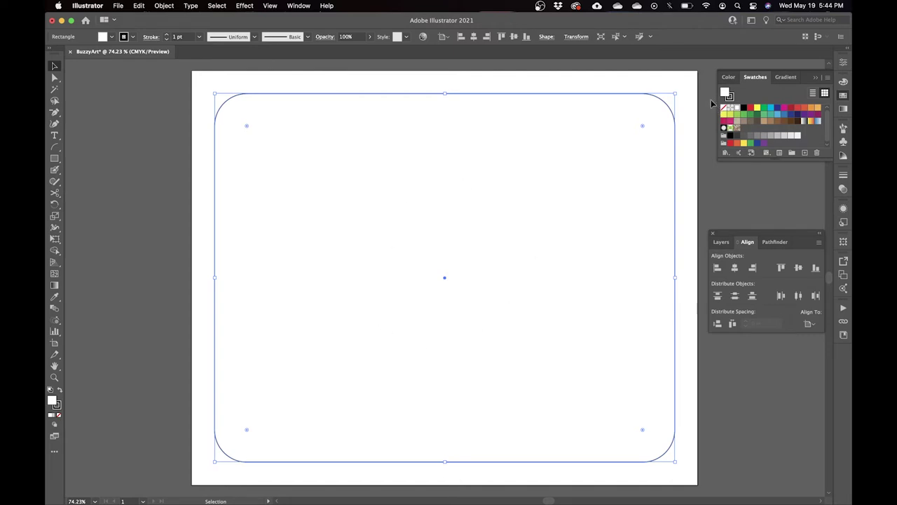
pyautogui.click(811, 108)
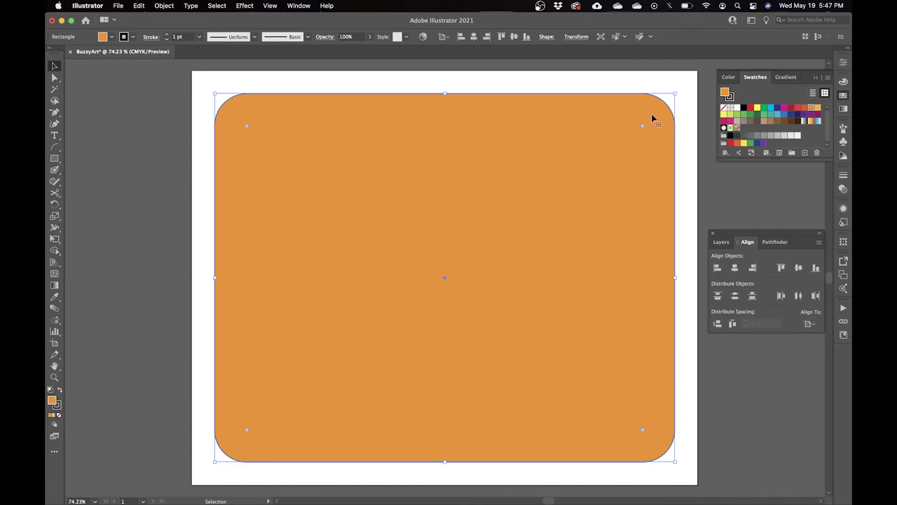
pyautogui.doubleClick(811, 112)
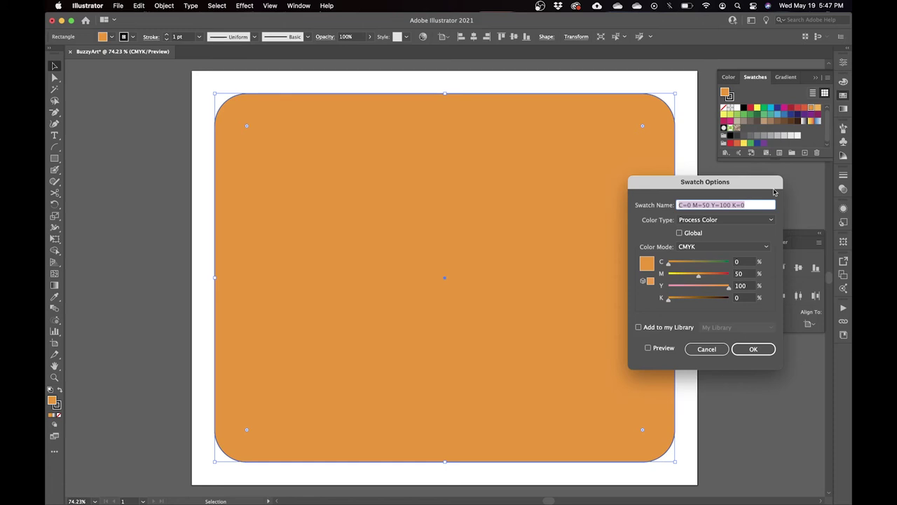
pyautogui.click(648, 348)
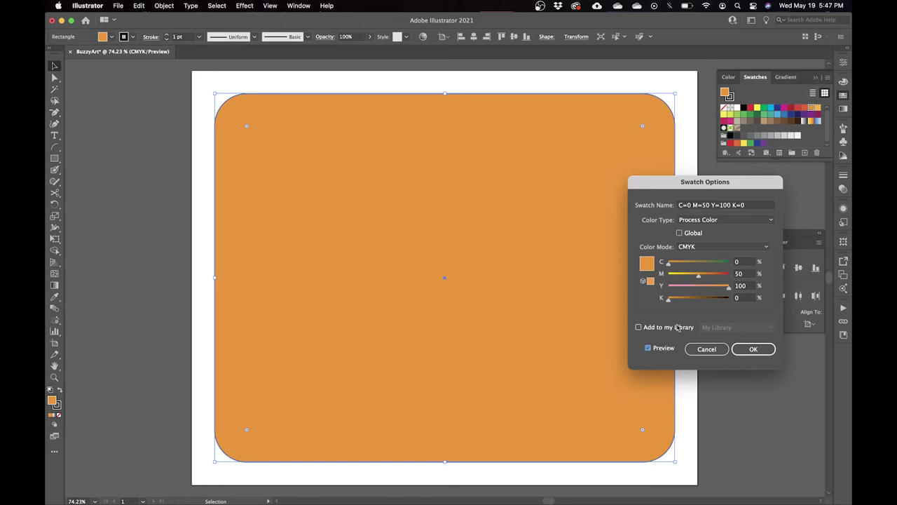
pyautogui.moveTo(712, 275); pyautogui.dragTo(717, 275)
pyautogui.click(693, 263)
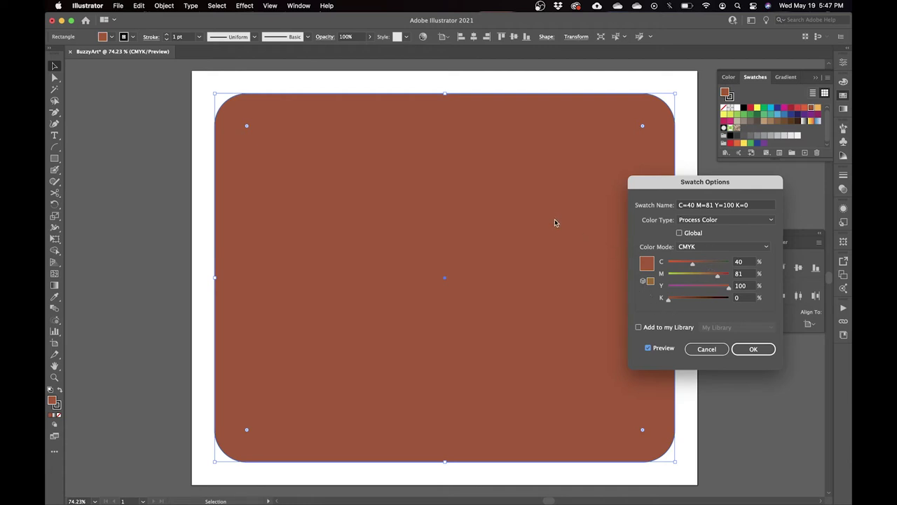
pyautogui.click(710, 349)
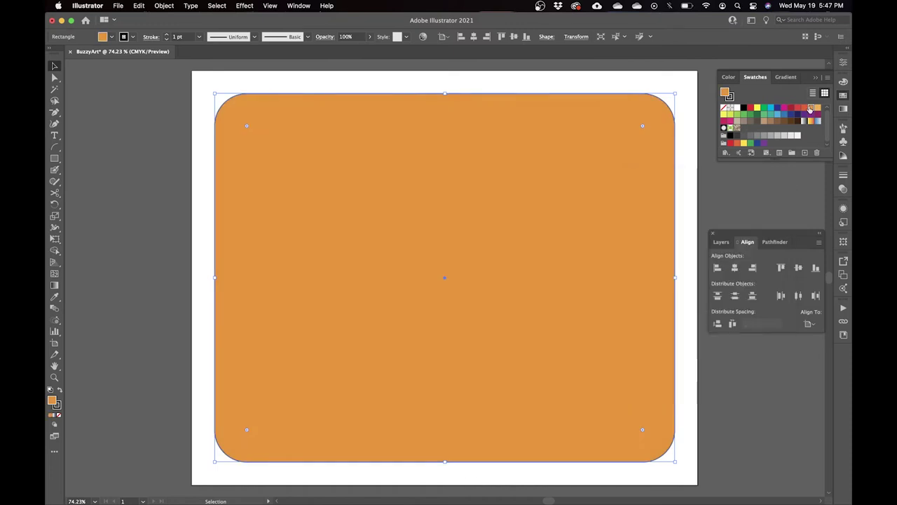
# Step: Edit the rectangle's orange fill swatch to C=9 M=7 Y=9 K=0, preview it on the artwork and apply it
pyautogui.doubleClick(811, 109)
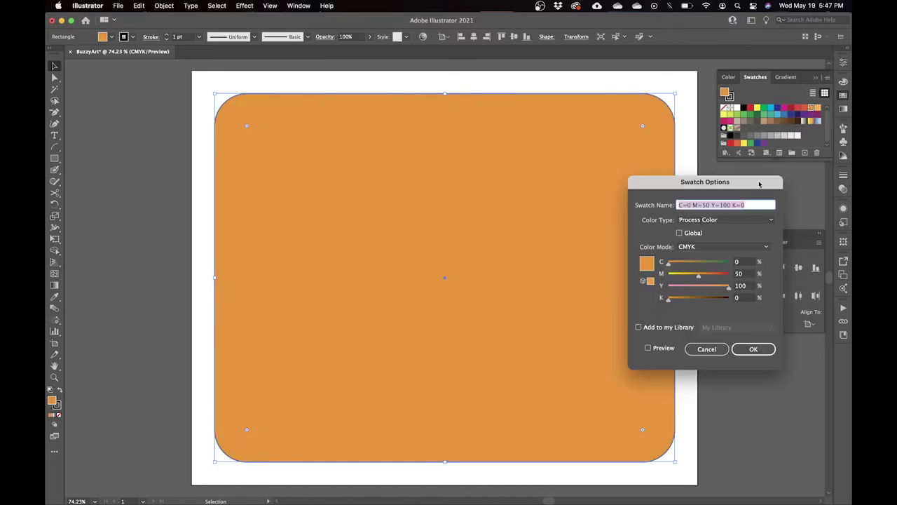
pyautogui.click(745, 262)
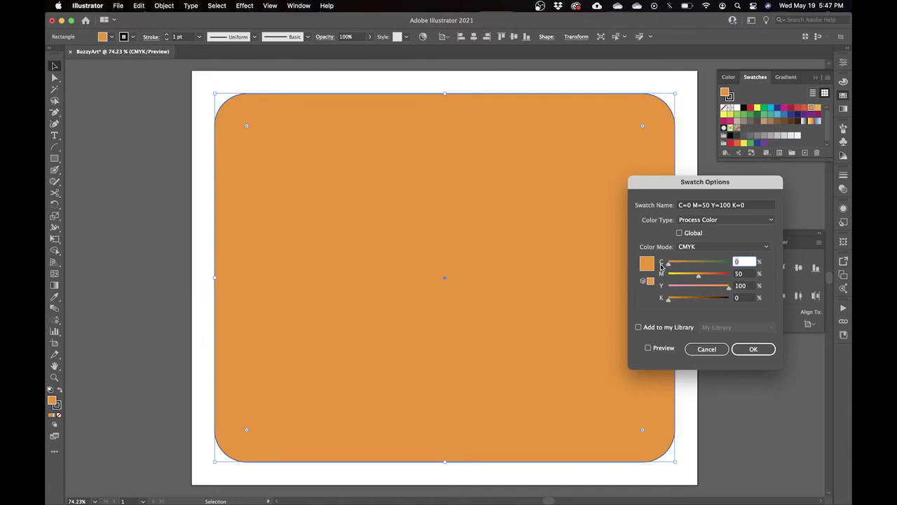
pyautogui.write('9')
pyautogui.press('Tab')
pyautogui.write('7')
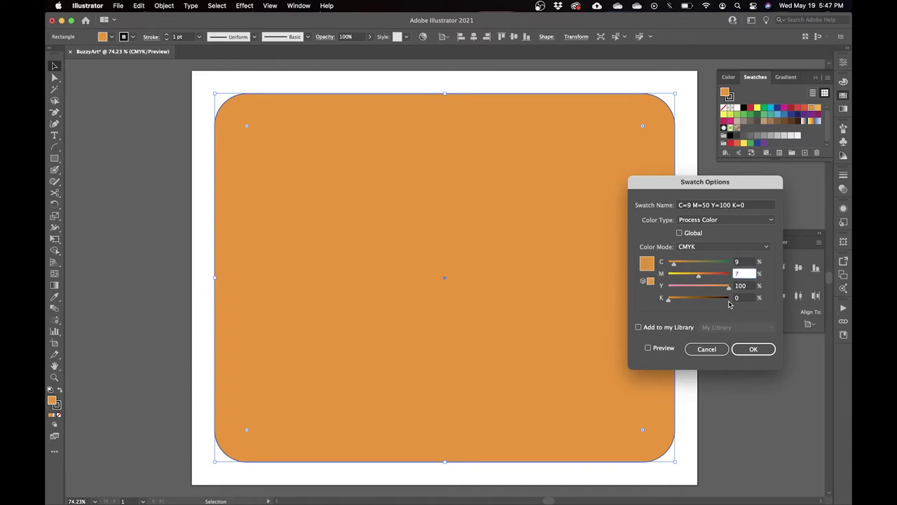
pyautogui.press('Tab')
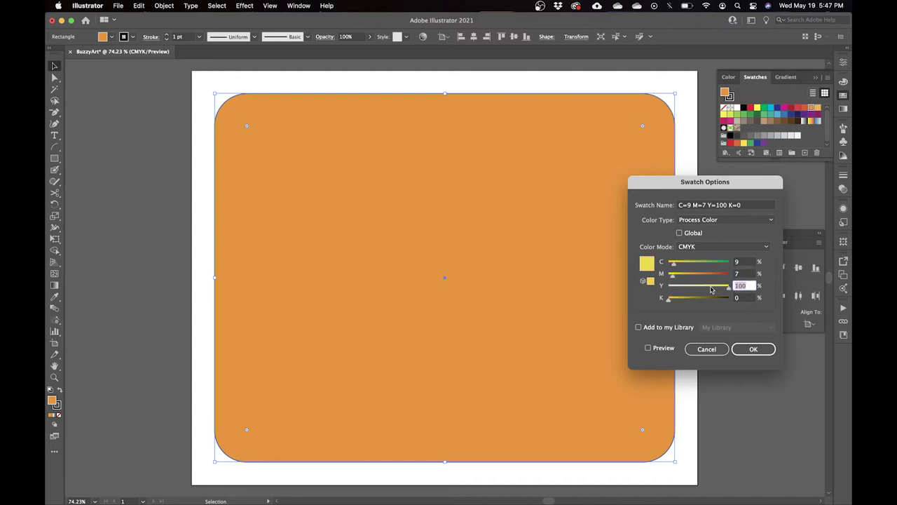
pyautogui.write('9')
pyautogui.press('Tab')
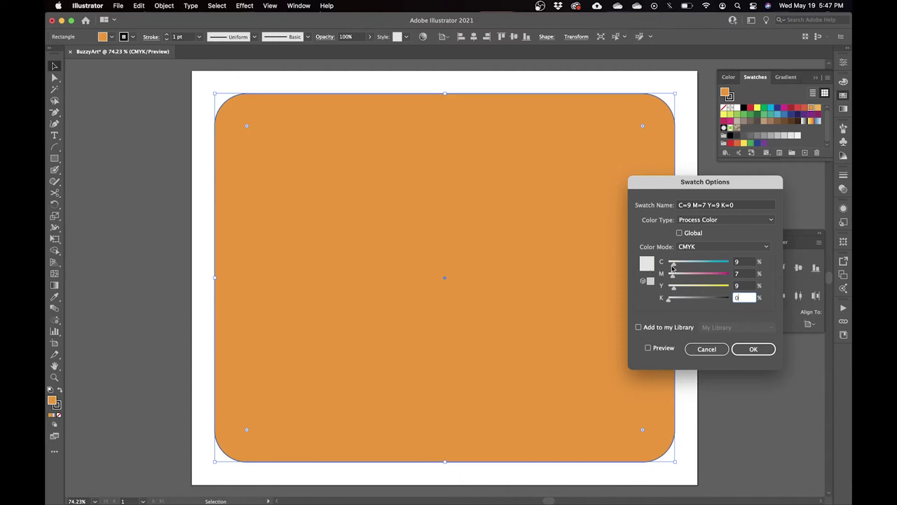
pyautogui.click(657, 348)
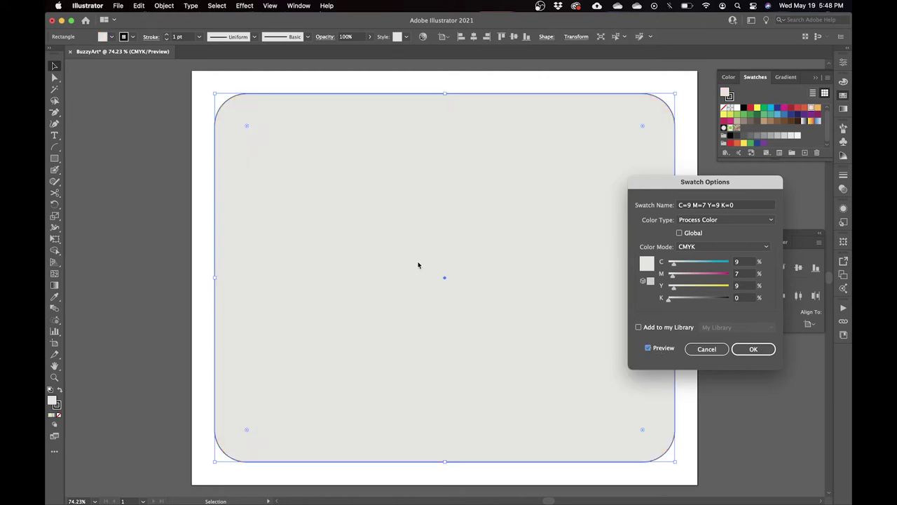
pyautogui.click(754, 349)
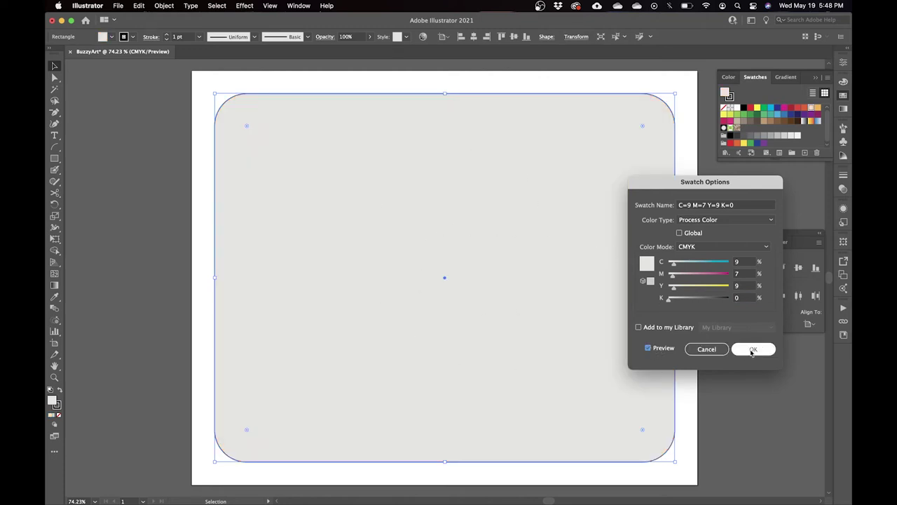
pyautogui.click(749, 349)
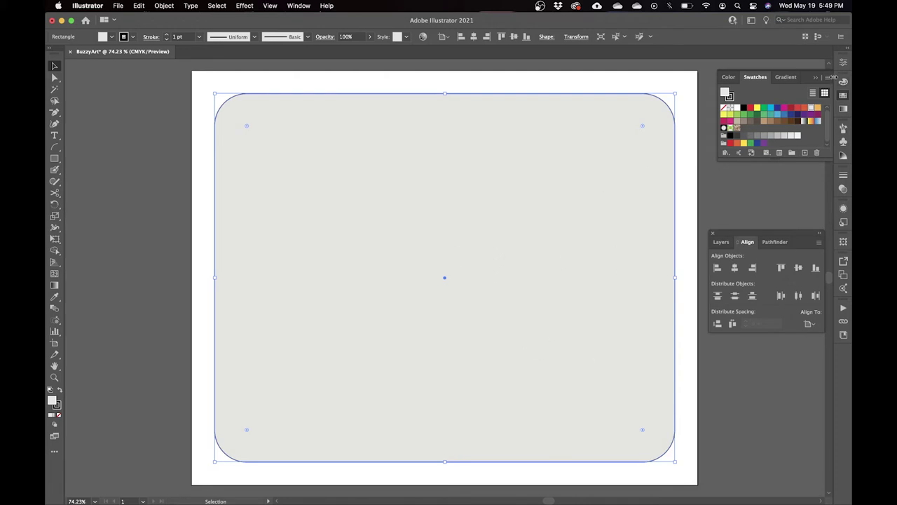
# Step: Set the rounded rectangle's stroke color to C=55 M=25 Y=100 K=0
pyautogui.click(843, 82)
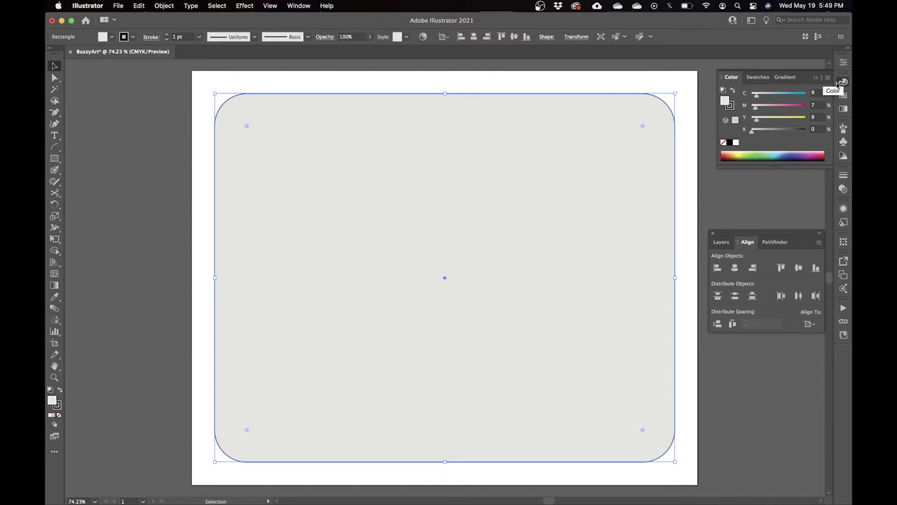
pyautogui.click(299, 5)
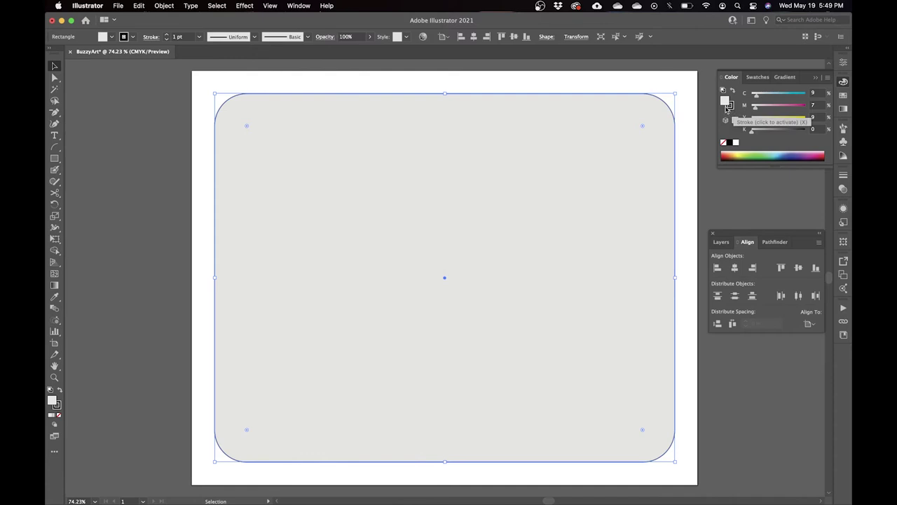
pyautogui.click(730, 106)
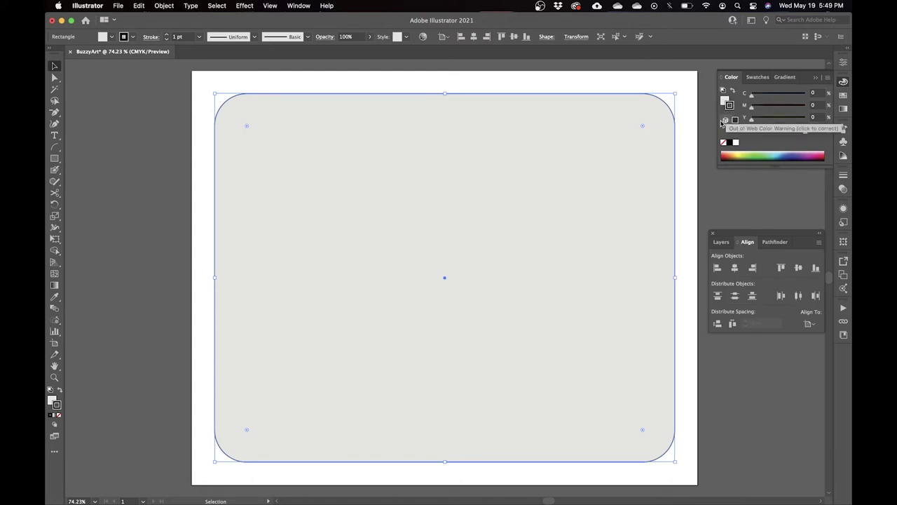
pyautogui.click(816, 94)
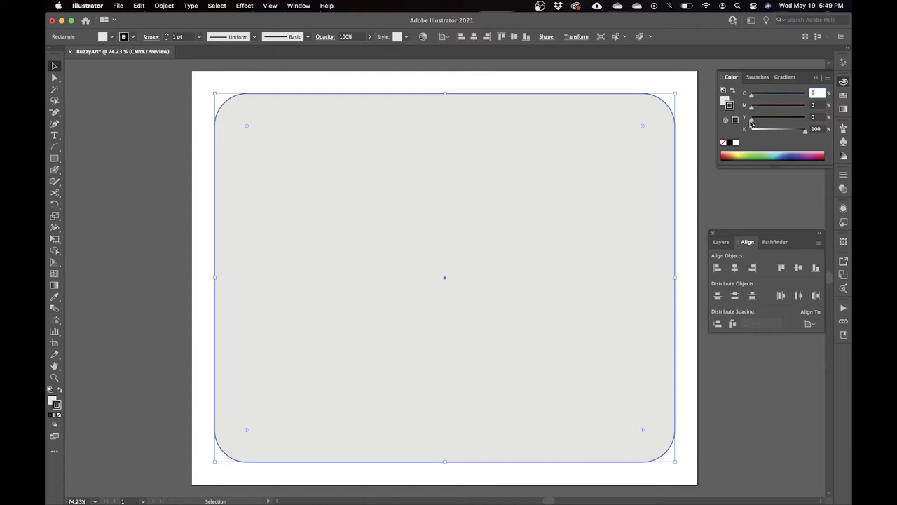
pyautogui.write('55')
pyautogui.press('Tab')
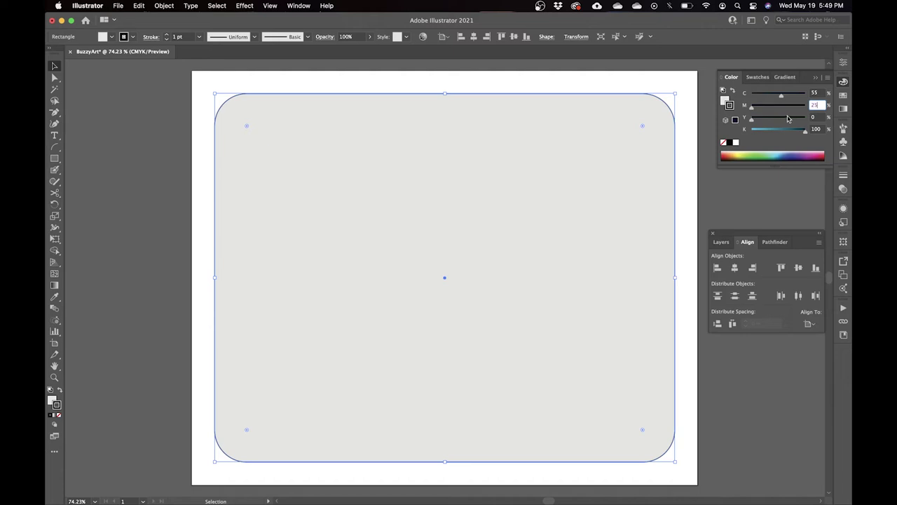
pyautogui.write('25')
pyautogui.press('Tab')
pyautogui.write('100')
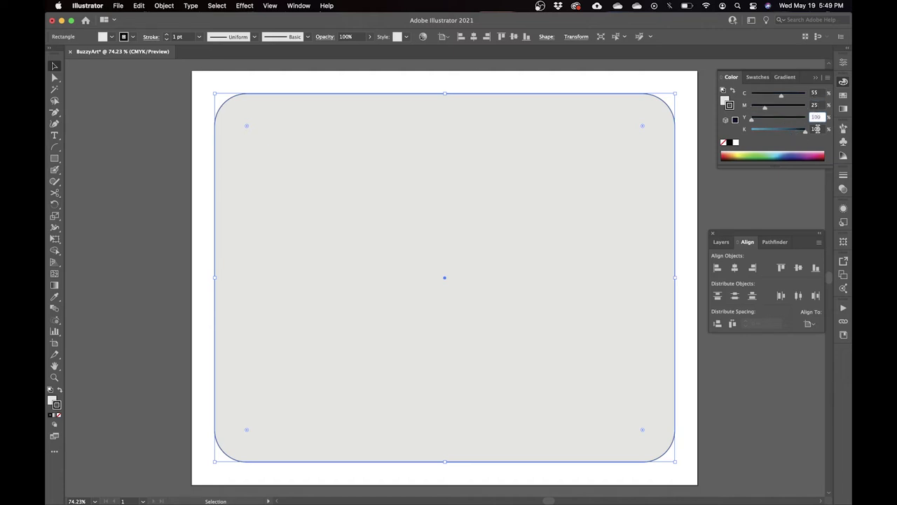
pyautogui.press('Tab')
pyautogui.write('0')
pyautogui.click(818, 117)
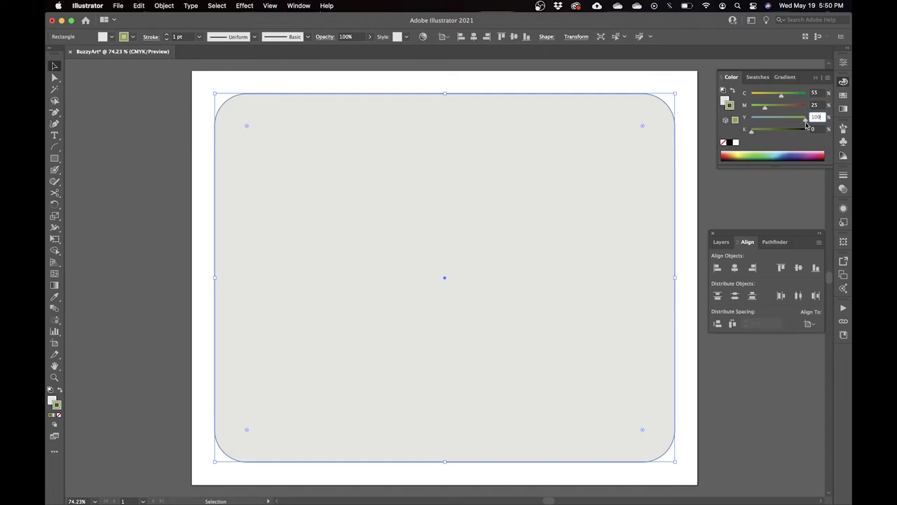
# Step: Save the green stroke color as a new global process color swatch in CMYK mode
pyautogui.click(844, 97)
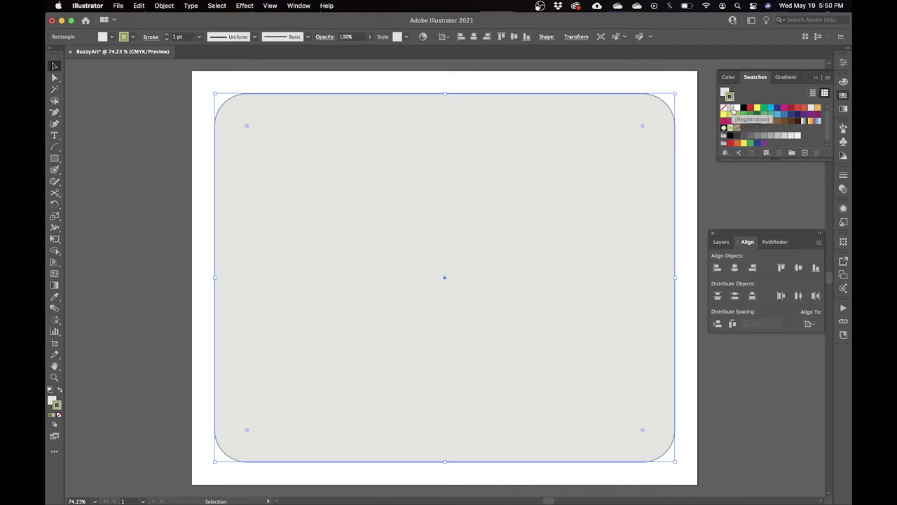
pyautogui.click(806, 153)
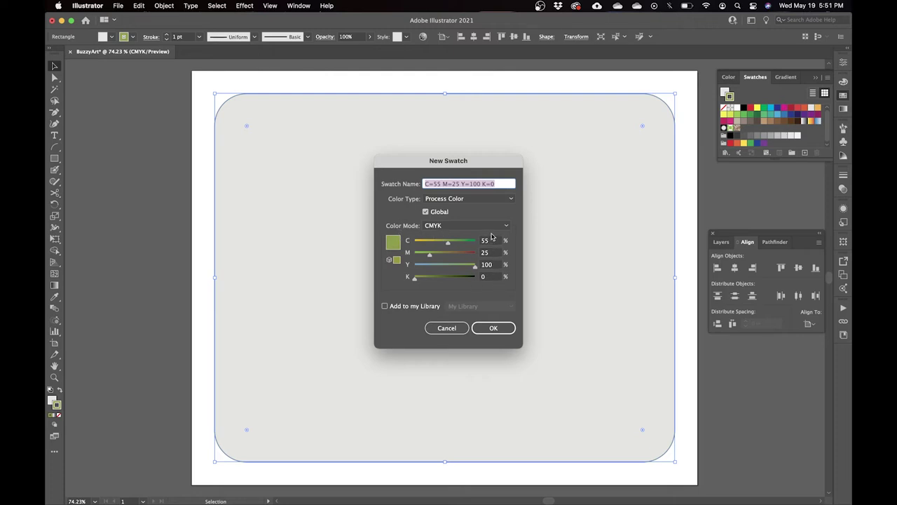
pyautogui.click(489, 329)
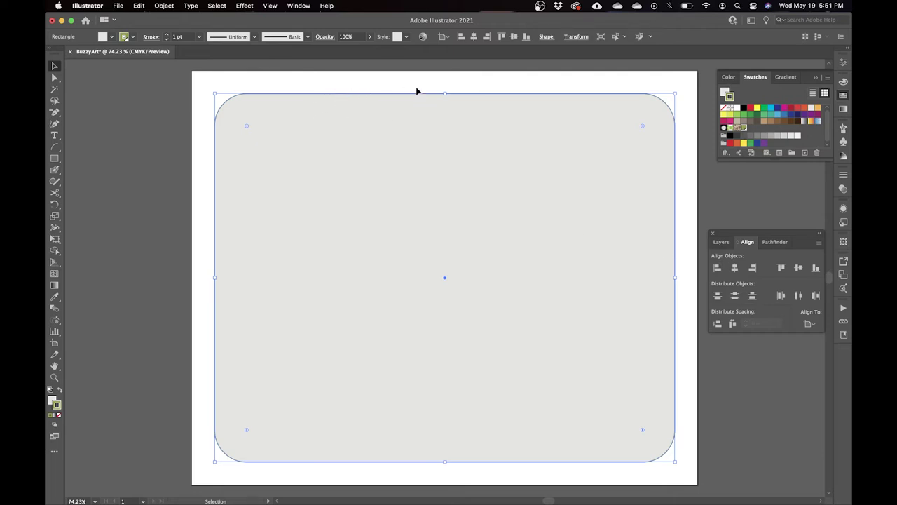
# Step: Set the rounded rectangle's stroke to a 3 pt dashed line with a 3 pt dash, then deselect it
pyautogui.click(150, 37)
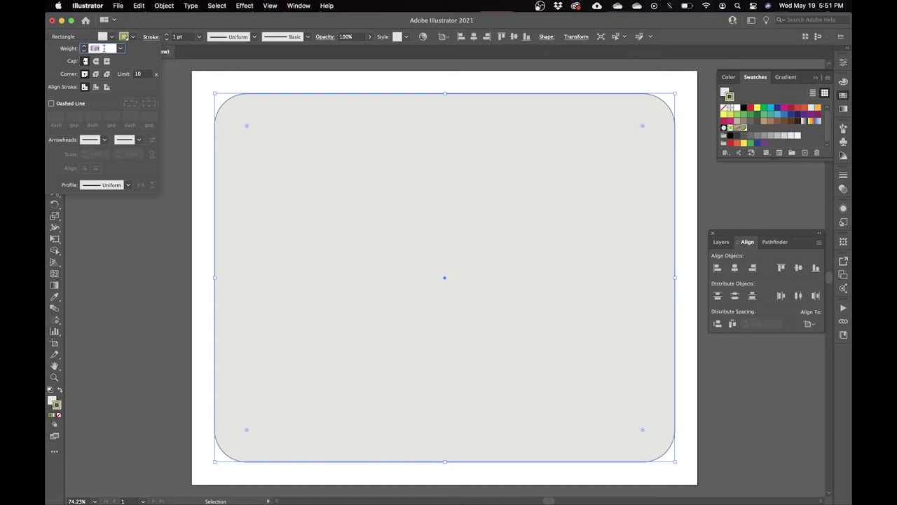
pyautogui.write('3')
pyautogui.click(51, 104)
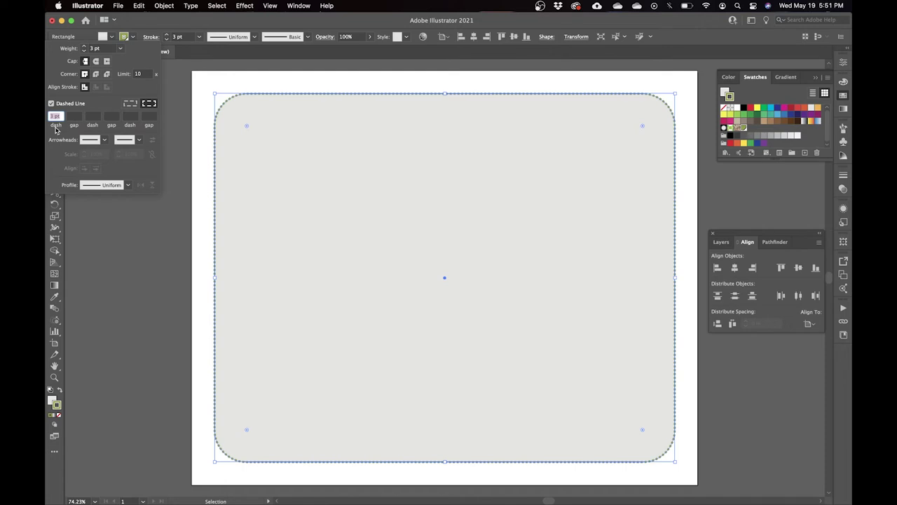
pyautogui.click(75, 116)
pyautogui.press('Escape')
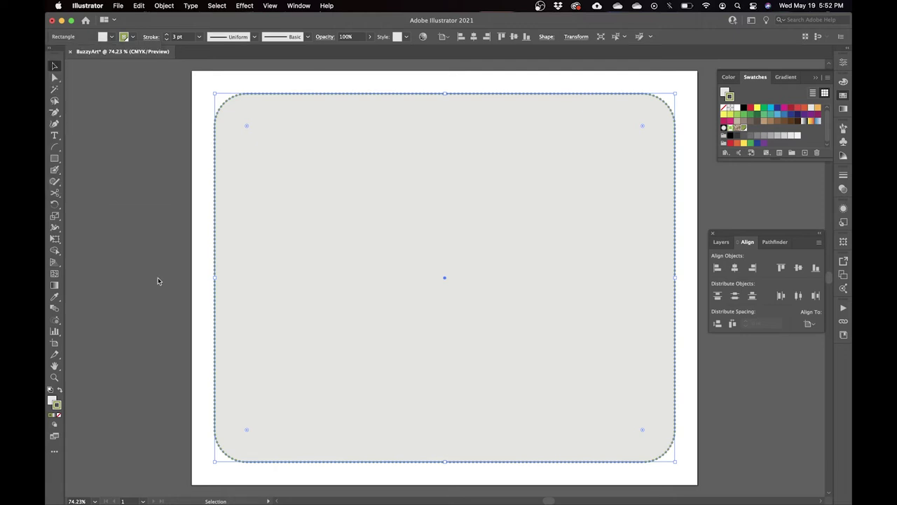
pyautogui.click(151, 251)
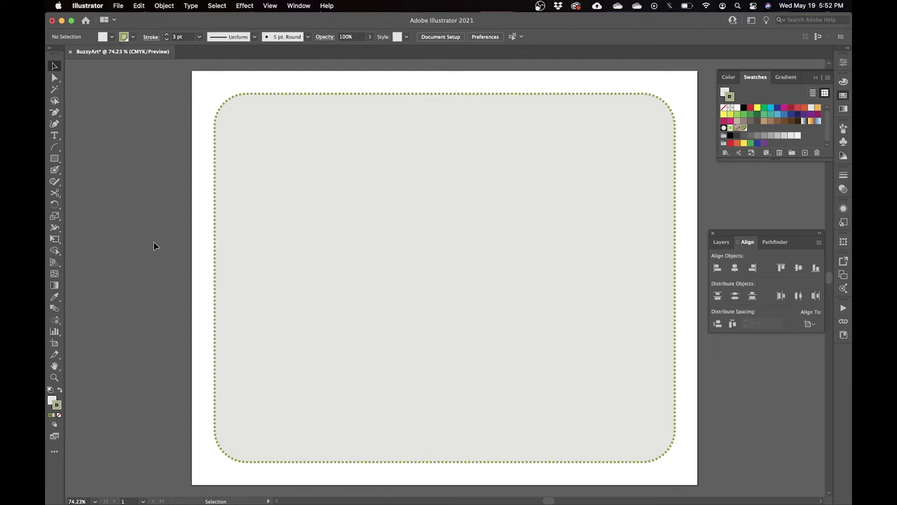
# Step: Show the document's layers and rename Layer 1 as Background
pyautogui.click(722, 242)
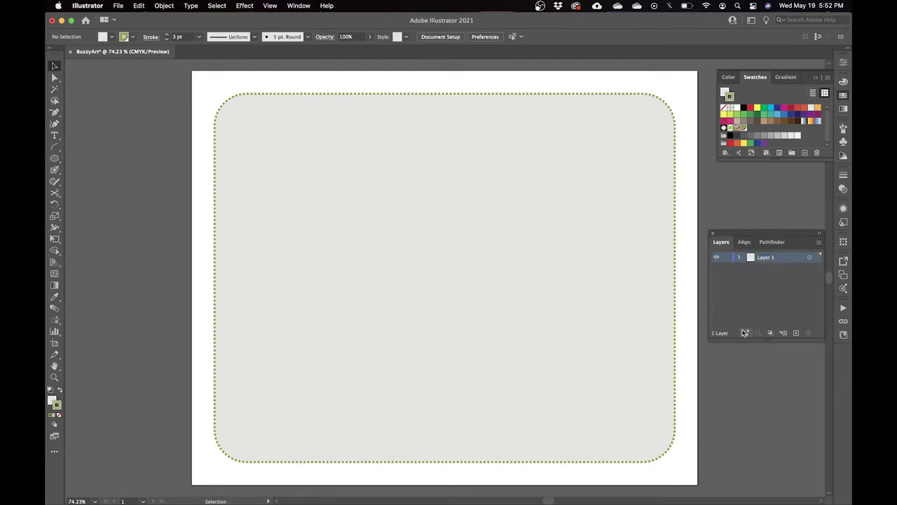
pyautogui.click(298, 6)
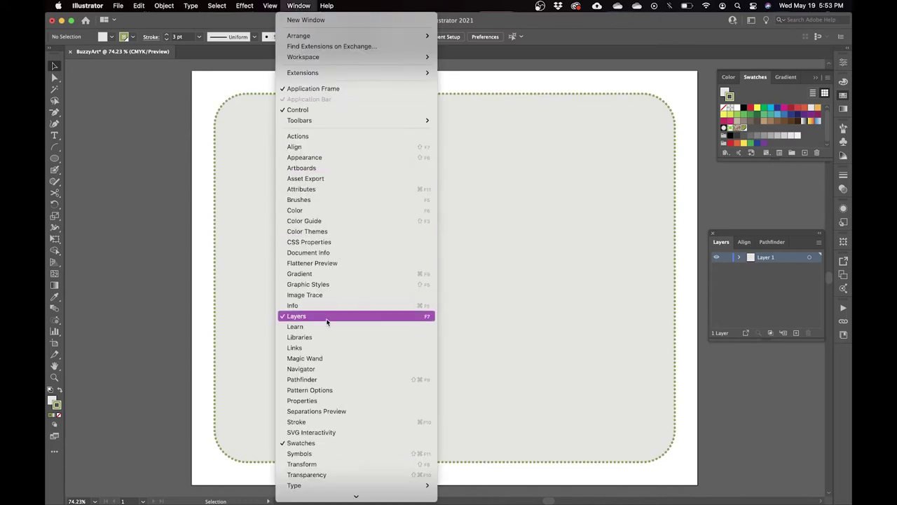
pyautogui.click(753, 292)
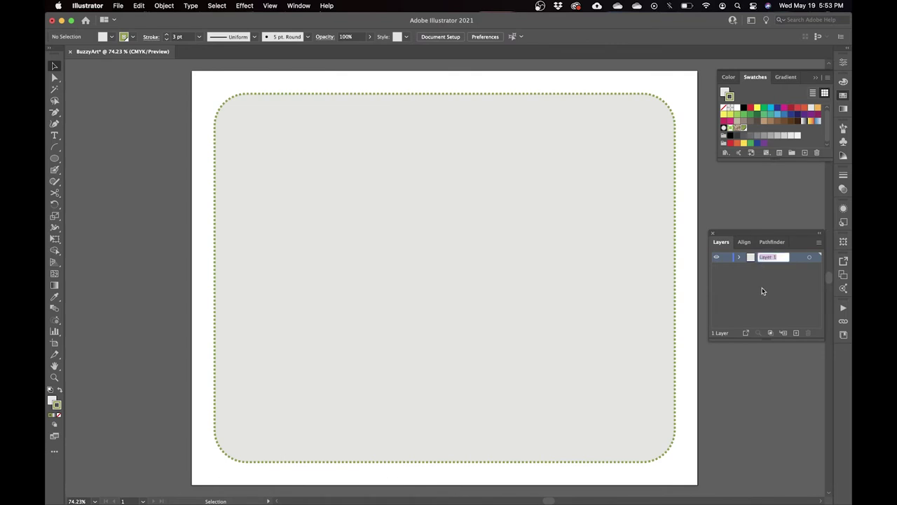
pyautogui.write('Background')
pyautogui.press('Return')
# Step: Create a new layer above Background and name it Content
pyautogui.click(795, 332)
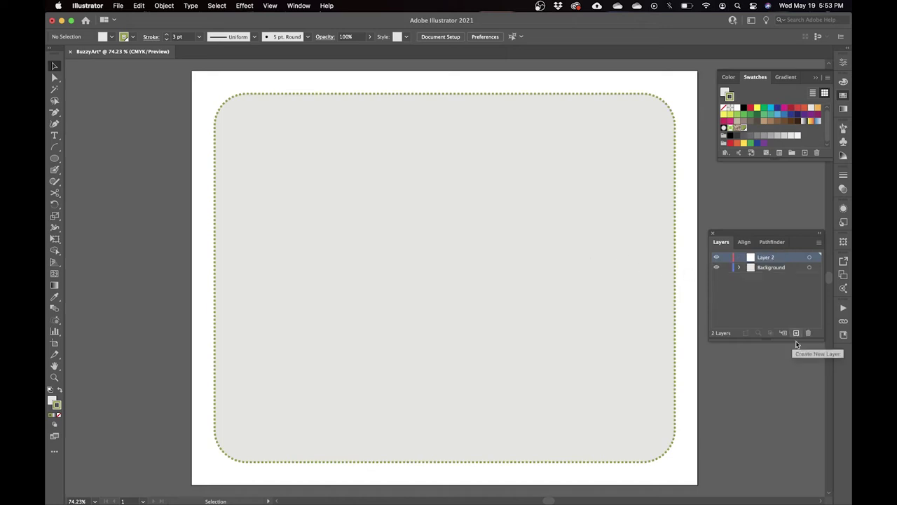
pyautogui.doubleClick(767, 258)
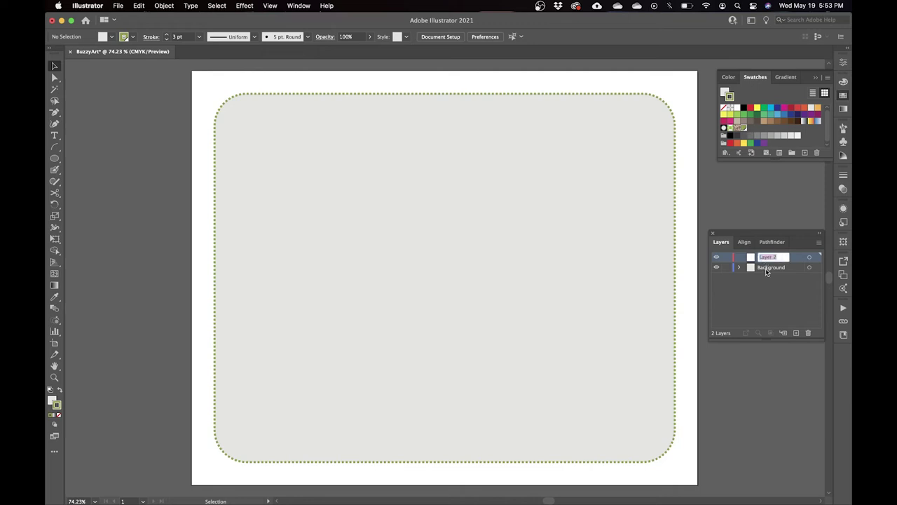
pyautogui.write('Content')
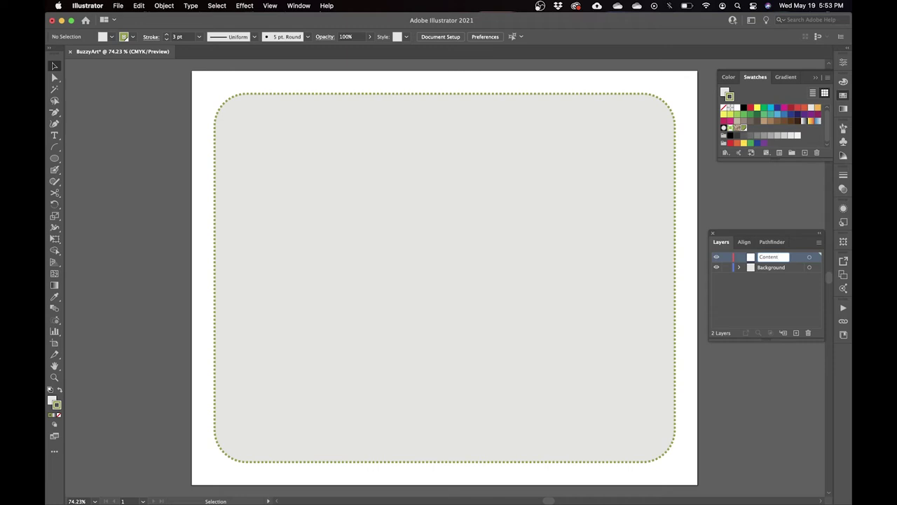
pyautogui.press('Return')
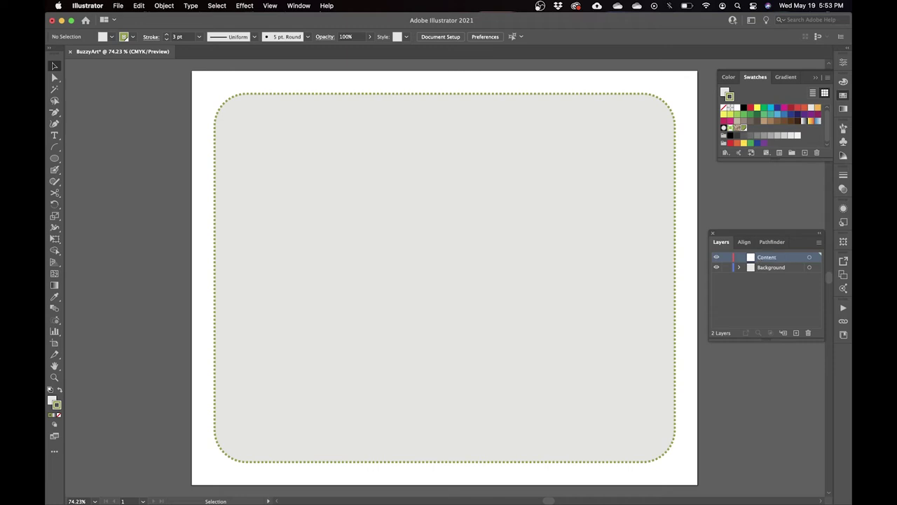
# Step: Hide the Background layer and show it again to check which artwork it holds
pyautogui.click(715, 271)
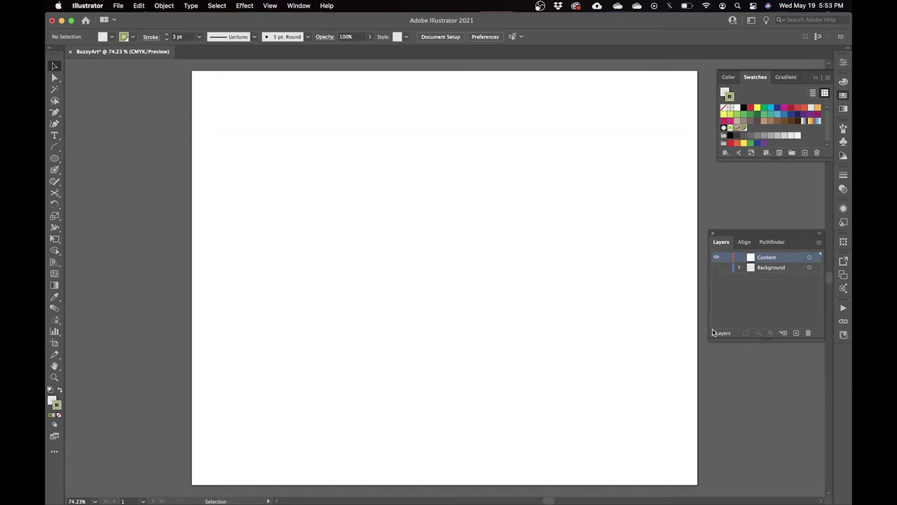
pyautogui.click(716, 267)
pyautogui.click(716, 268)
pyautogui.click(716, 267)
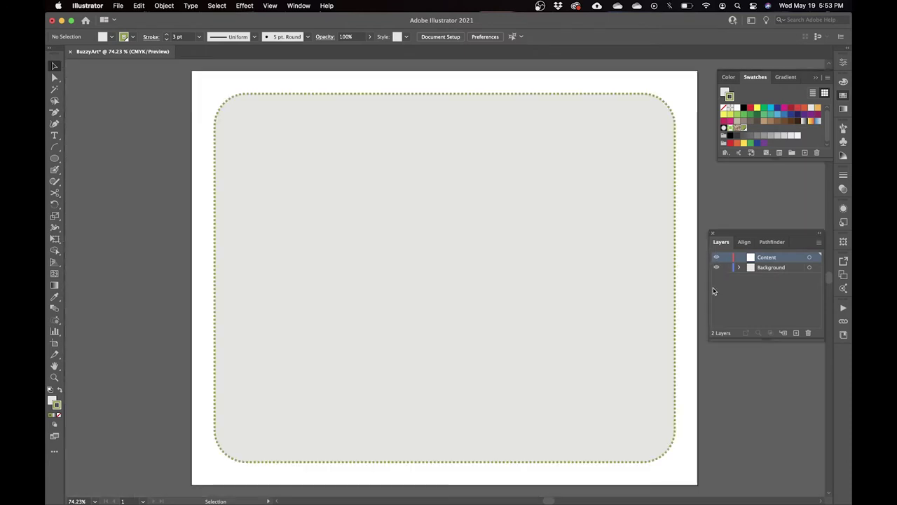
pyautogui.click(715, 267)
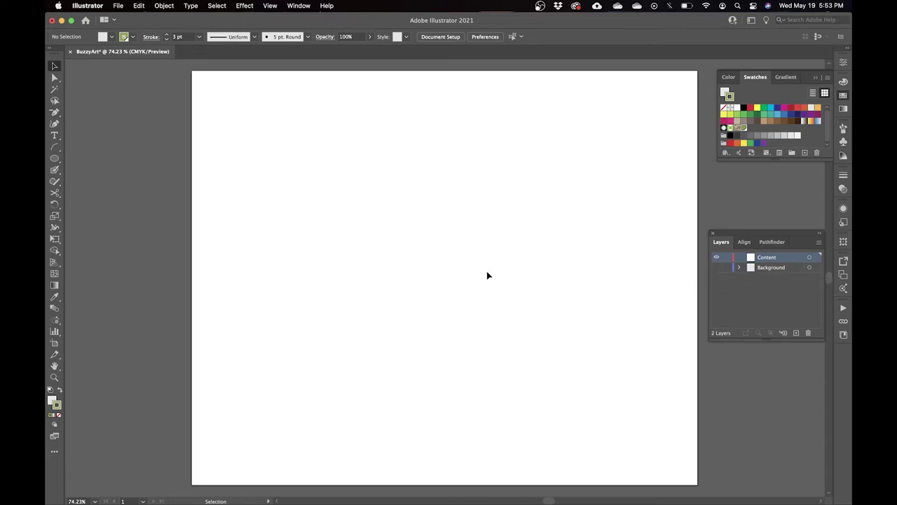
pyautogui.click(715, 267)
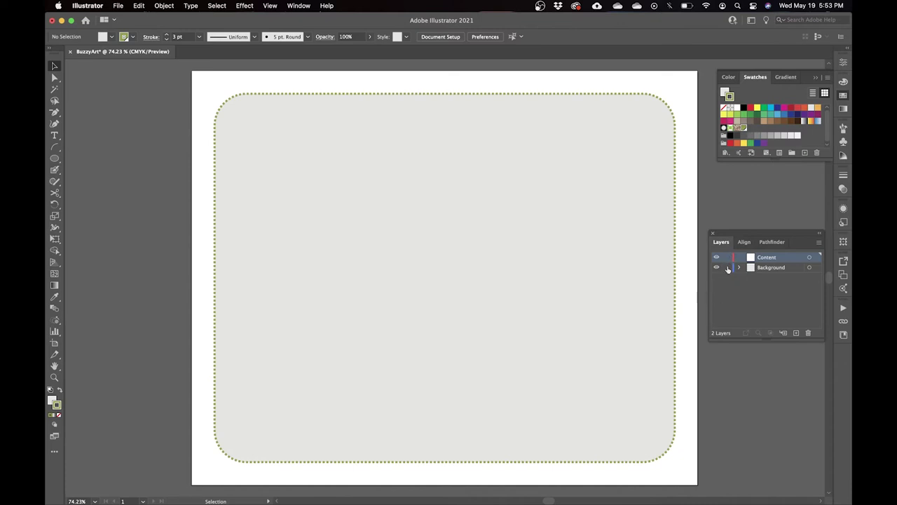
# Step: Lock the Background layer, try the Ellipse tool on it, and unlock the layer
pyautogui.click(727, 269)
pyautogui.click(765, 269)
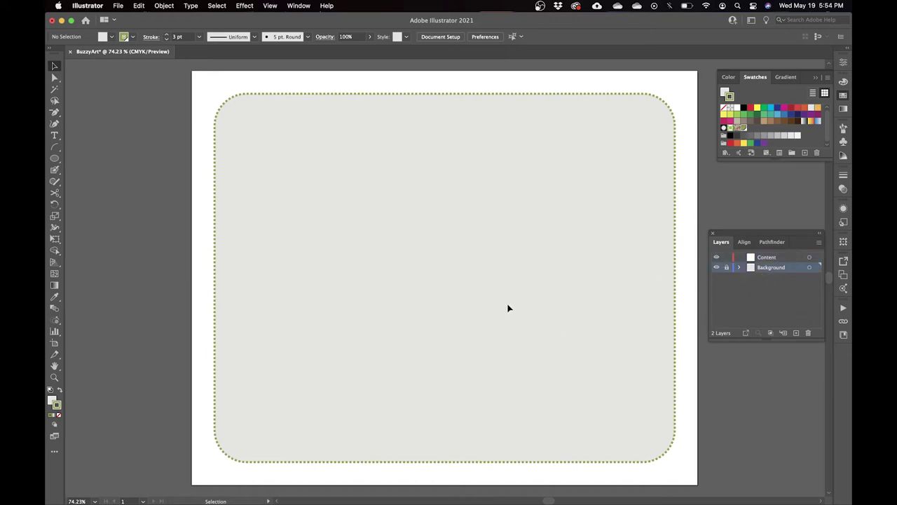
pyautogui.click(54, 159)
pyautogui.click(54, 66)
pyautogui.click(727, 267)
# Step: Hide the Background layer and add the point text "Confections" on the Content layer in the upper part of the artboard
pyautogui.click(716, 270)
pyautogui.click(777, 259)
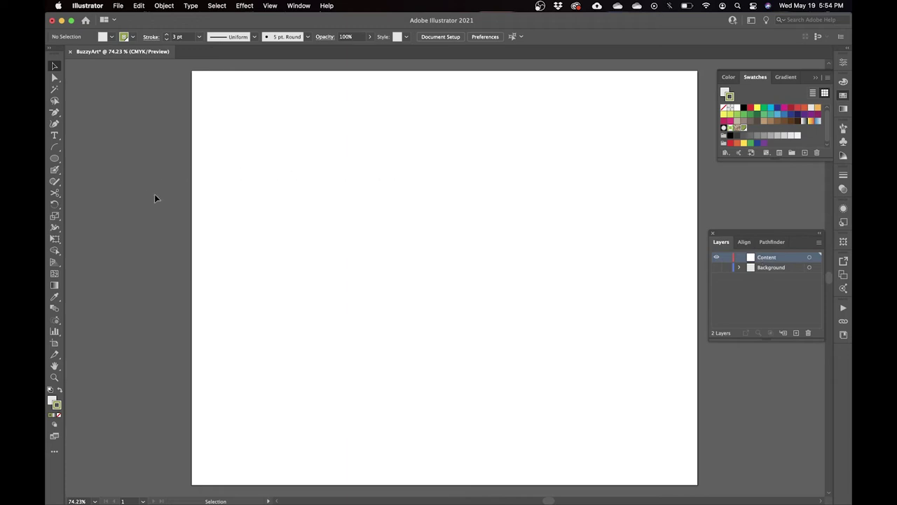
pyautogui.press('t')
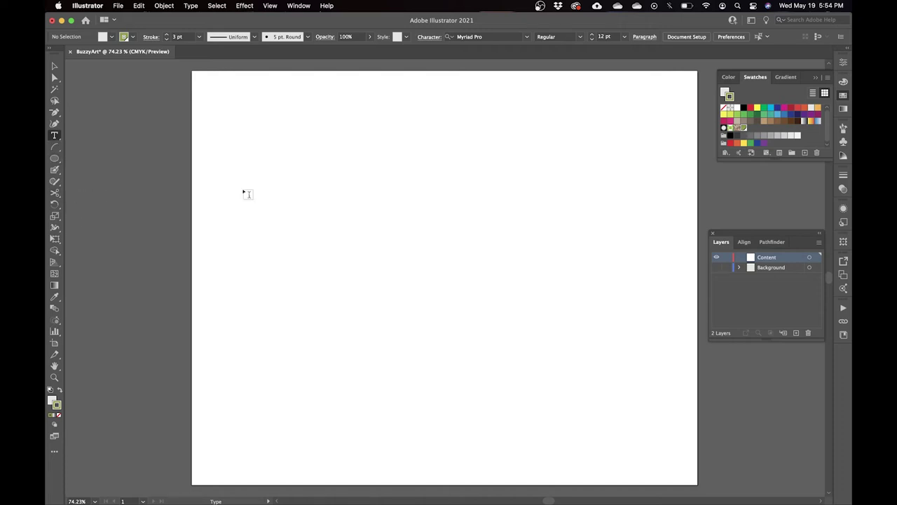
pyautogui.click(283, 149)
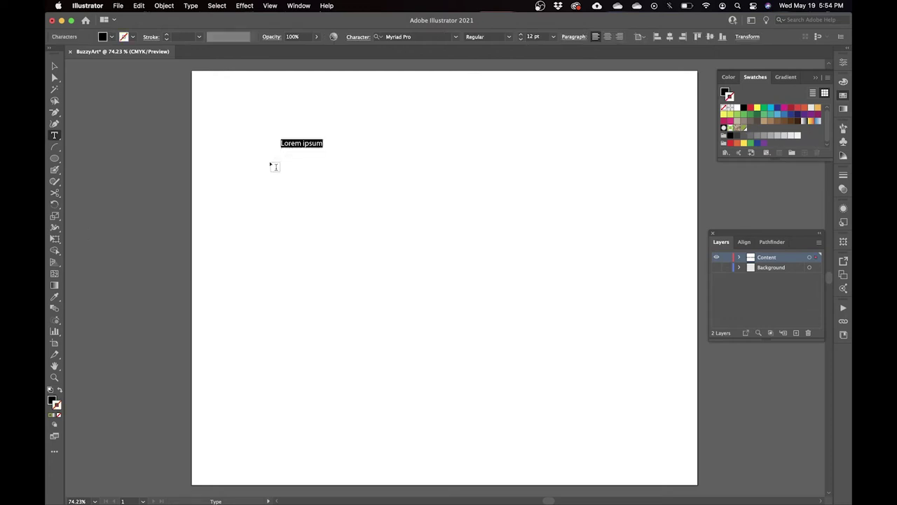
pyautogui.write('Co')
pyautogui.press('Escape')
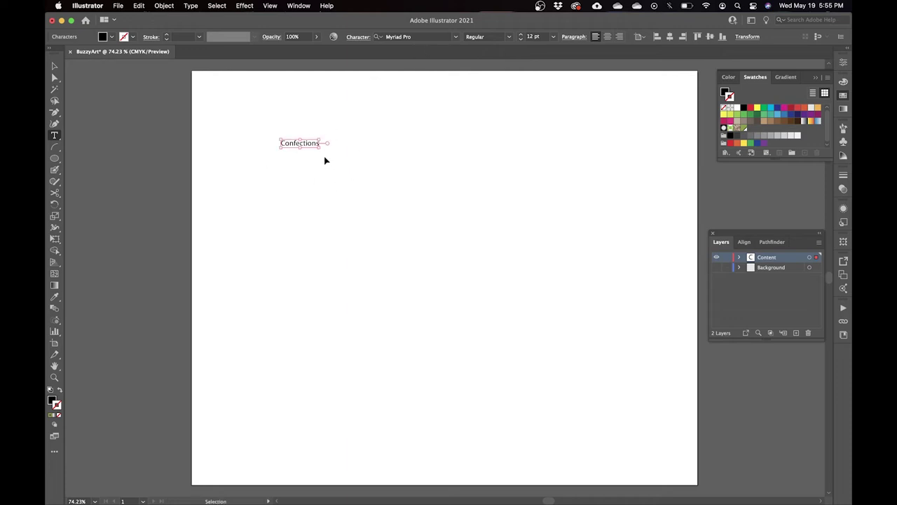
# Step: Select all of the "Confections" text and fill it with the green swatch C=55 M=25 Y=100 K=0
pyautogui.press('Return')
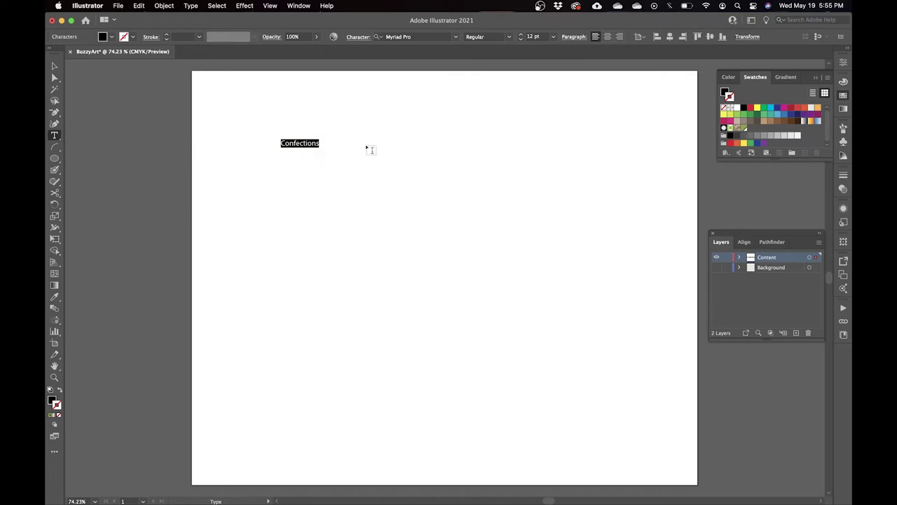
pyautogui.click(726, 92)
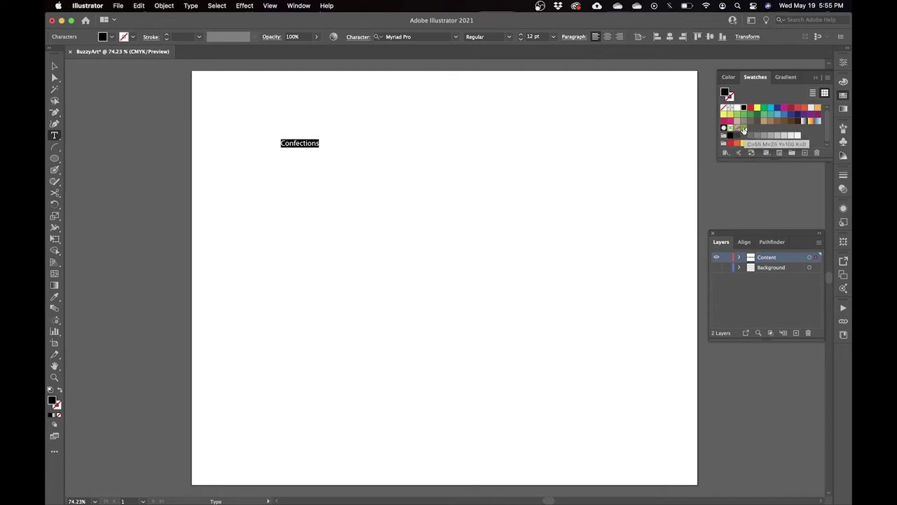
pyautogui.click(743, 129)
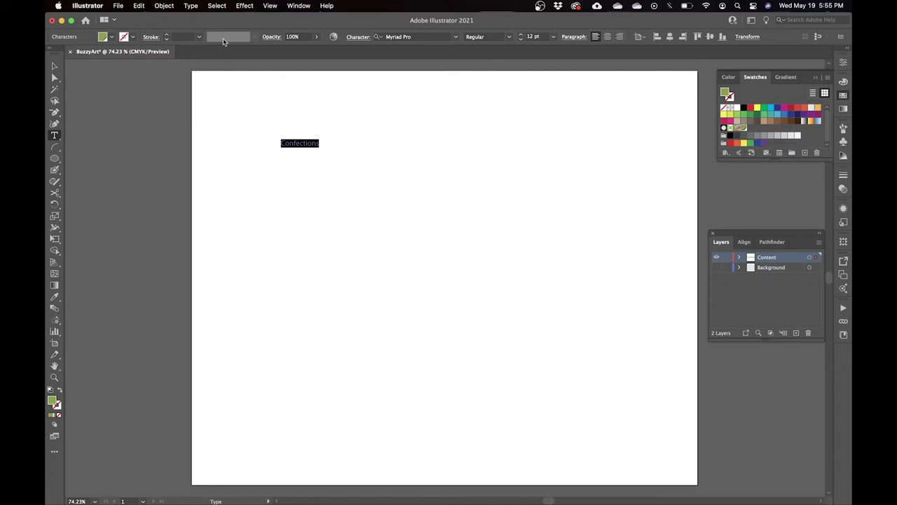
# Step: Set the font size of the "Confections" text to 52 pt
pyautogui.click(359, 36)
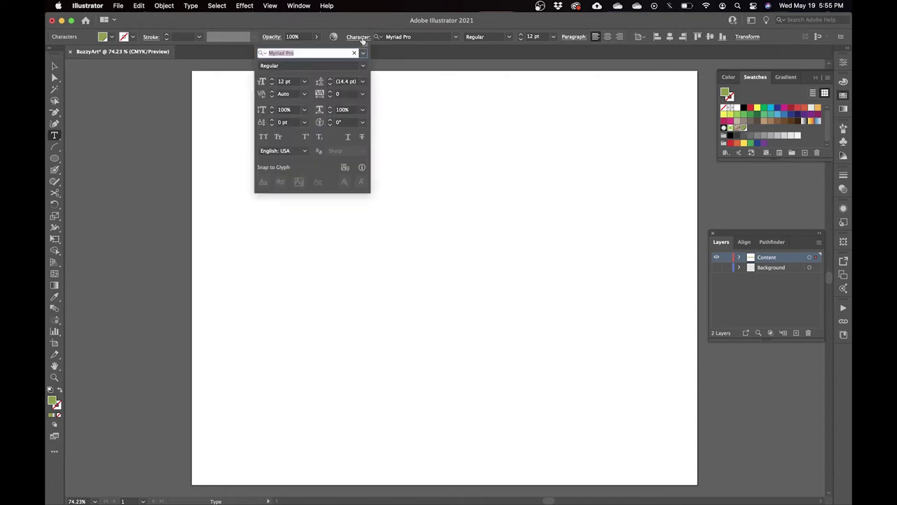
pyautogui.click(295, 82)
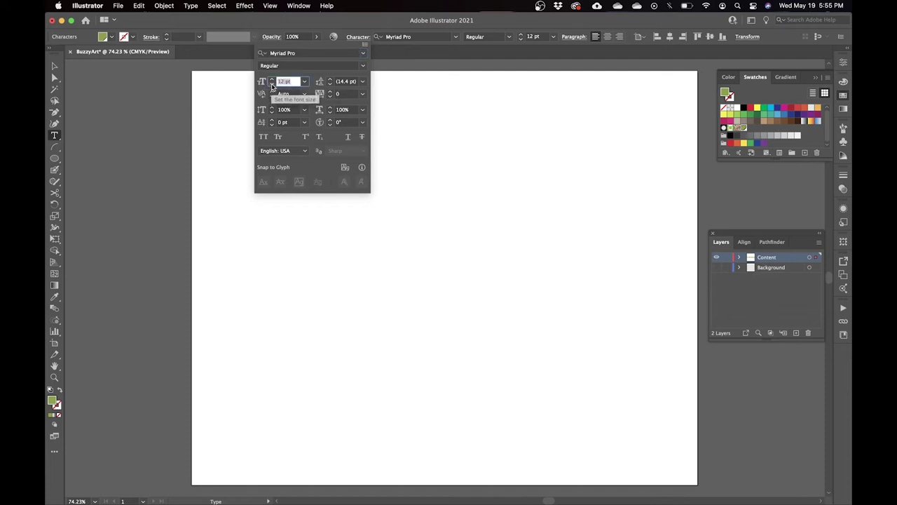
pyautogui.write('52')
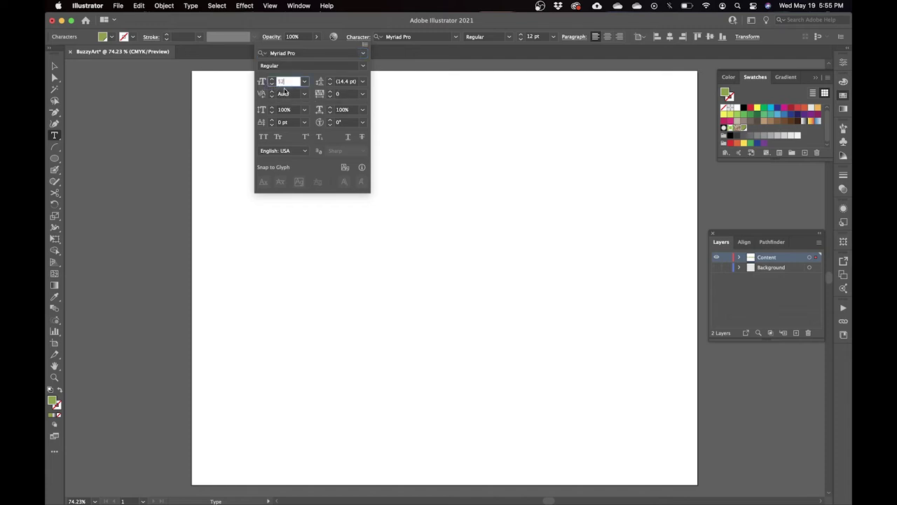
pyautogui.click(344, 94)
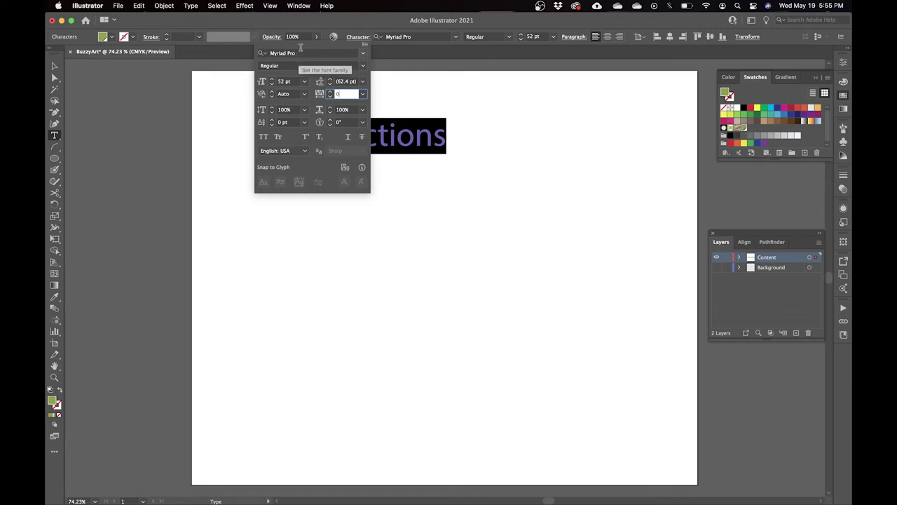
# Step: Find Montserrat among the Adobe fonts and apply Montserrat Light to the "Confections" text
pyautogui.click(363, 53)
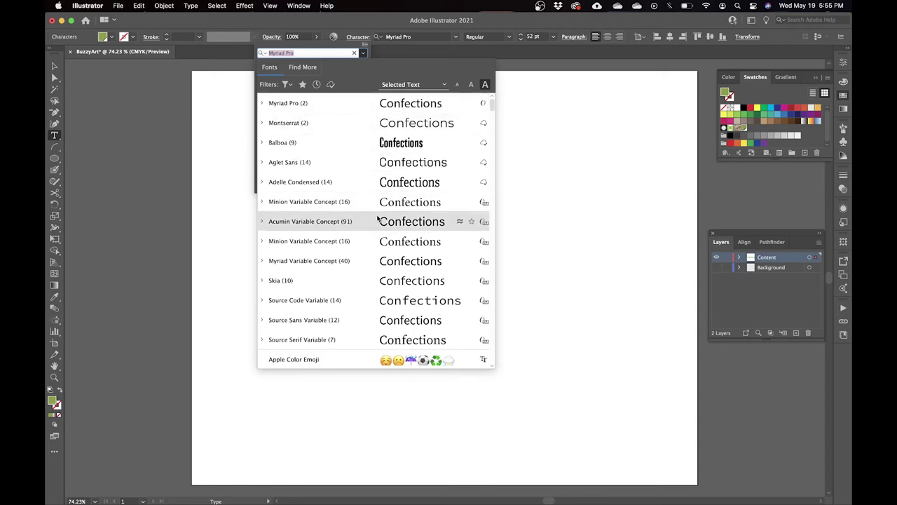
pyautogui.click(305, 68)
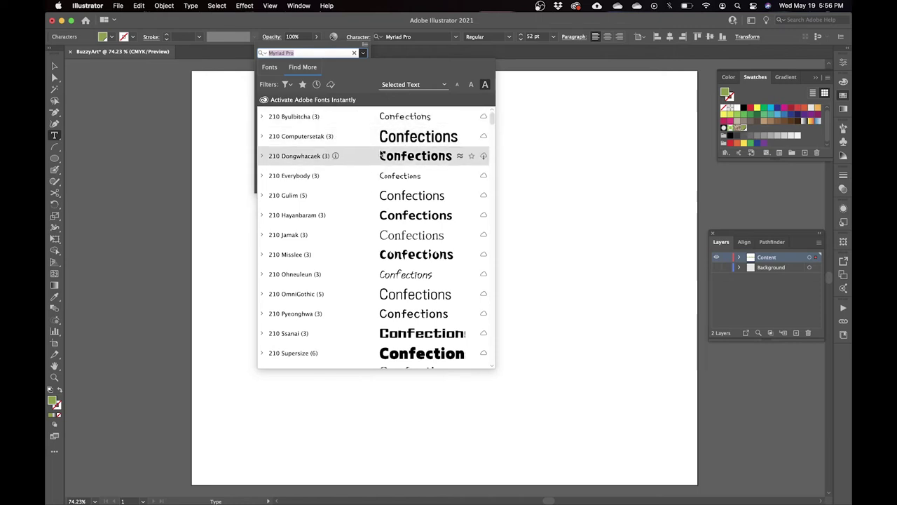
pyautogui.click(270, 66)
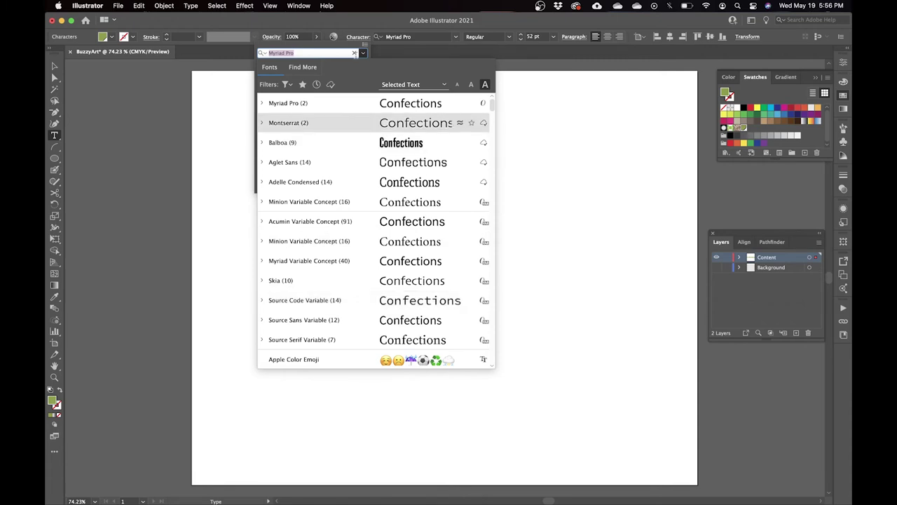
pyautogui.click(303, 67)
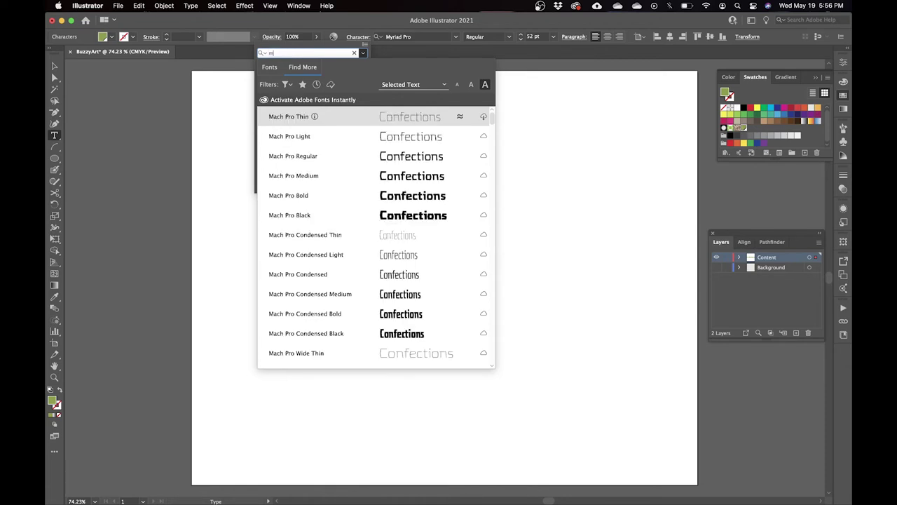
pyautogui.write('montserrat')
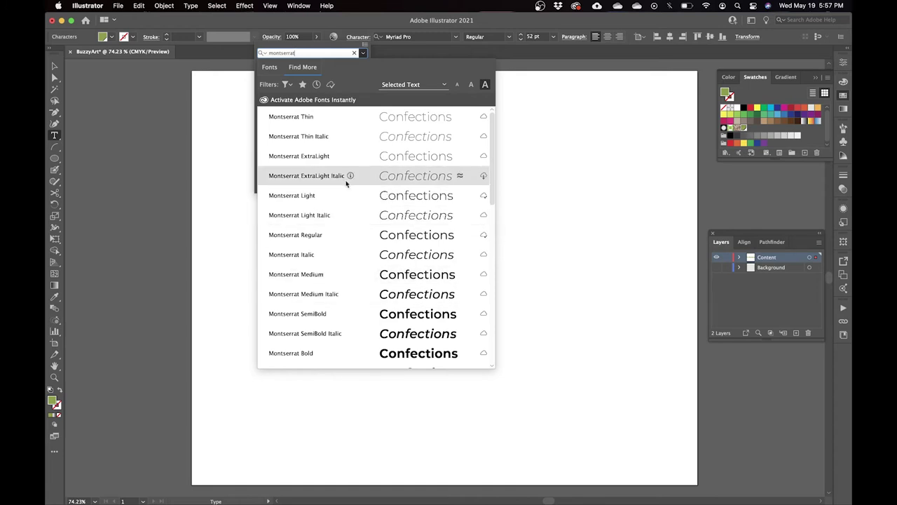
pyautogui.click(484, 196)
pyautogui.click(288, 194)
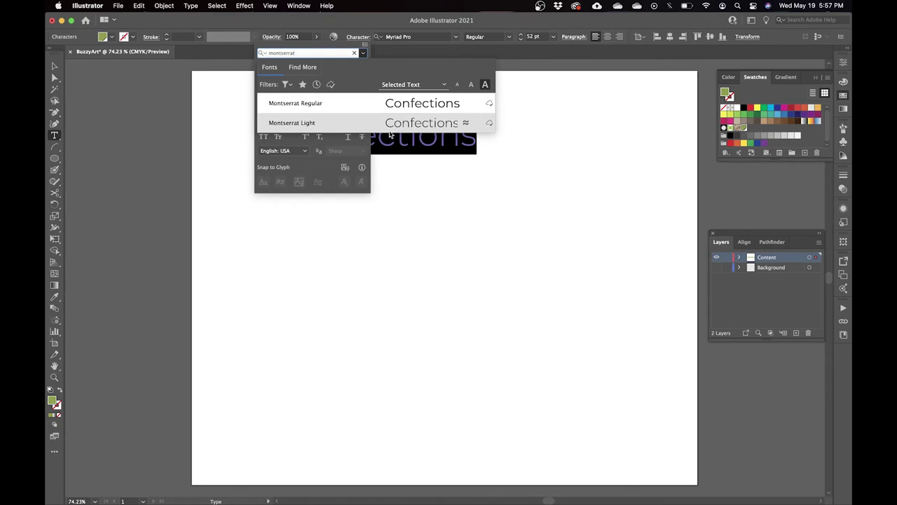
pyautogui.click(289, 125)
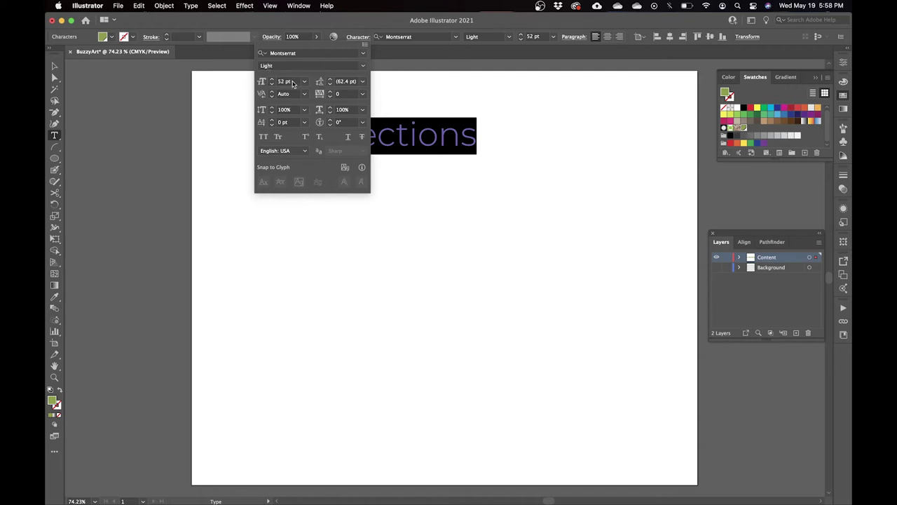
# Step: Set the tracking of the "Confections" text to 300
pyautogui.click(345, 96)
pyautogui.write('100')
pyautogui.click(345, 110)
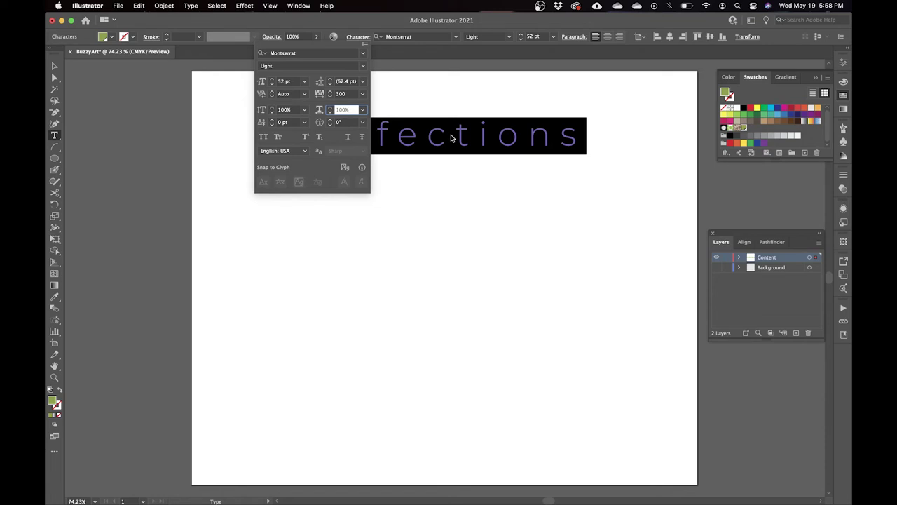
# Step: Change the "Confections" text to all caps and deselect it
pyautogui.click(263, 138)
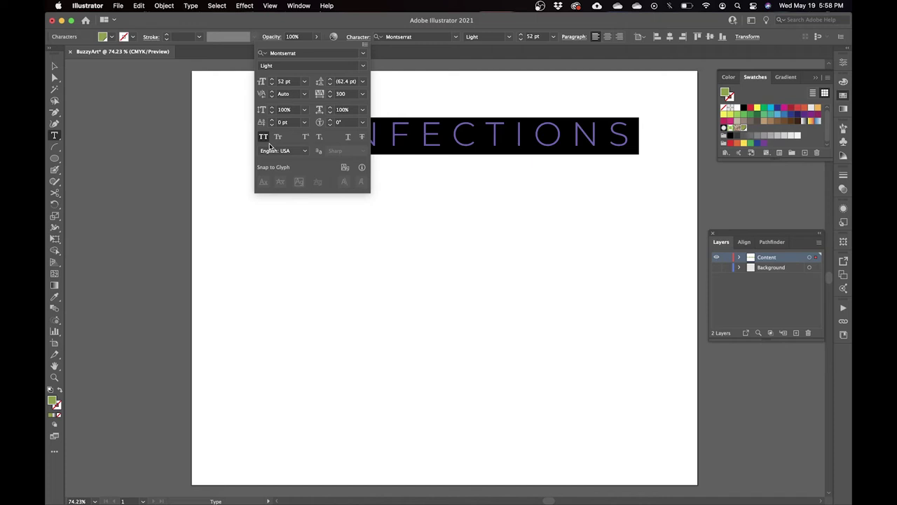
pyautogui.click(54, 66)
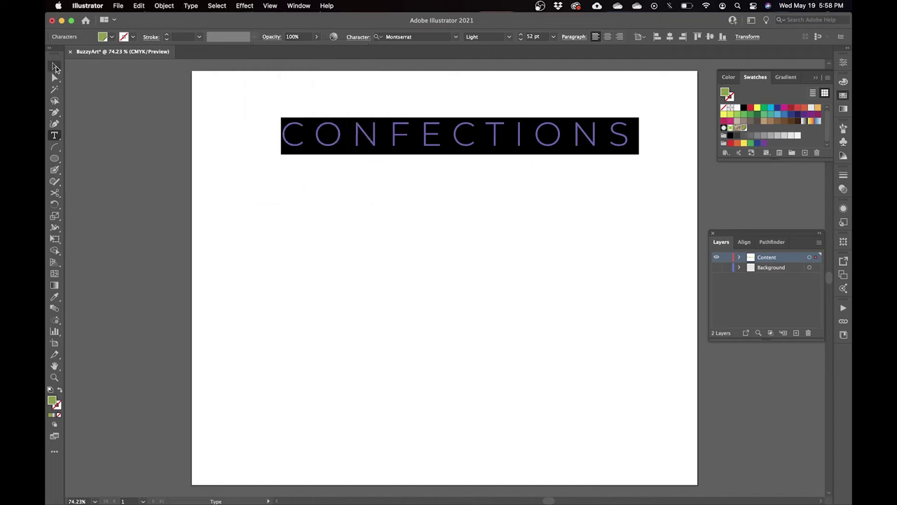
pyautogui.click(337, 255)
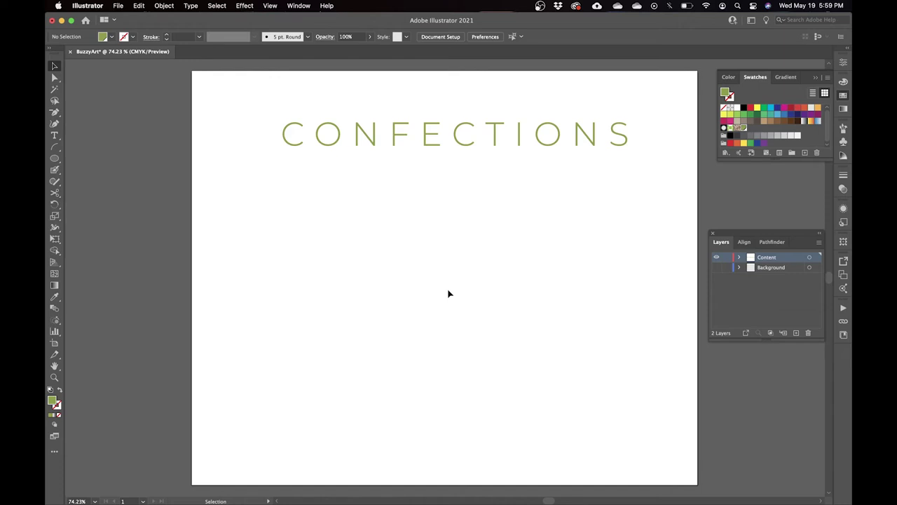
# Step: Use the Star tool to draw a ten-sided shape about 4.7 in wide below the text, and scale it down to about half size
pyautogui.click(56, 161)
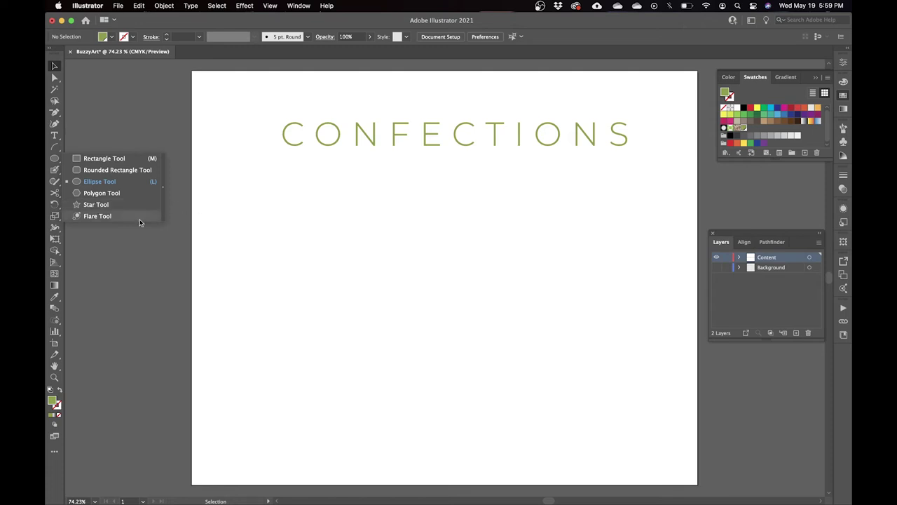
pyautogui.click(95, 205)
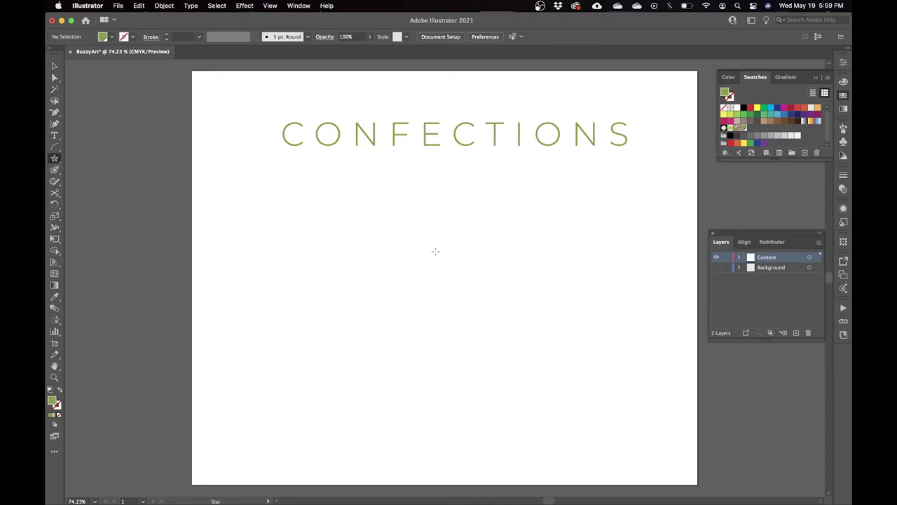
pyautogui.moveTo(415, 305); pyautogui.dragTo(499, 223)
pyautogui.press('Up')
pyautogui.press('Up')
pyautogui.press('Up')
pyautogui.press('Up')
pyautogui.press('Up')
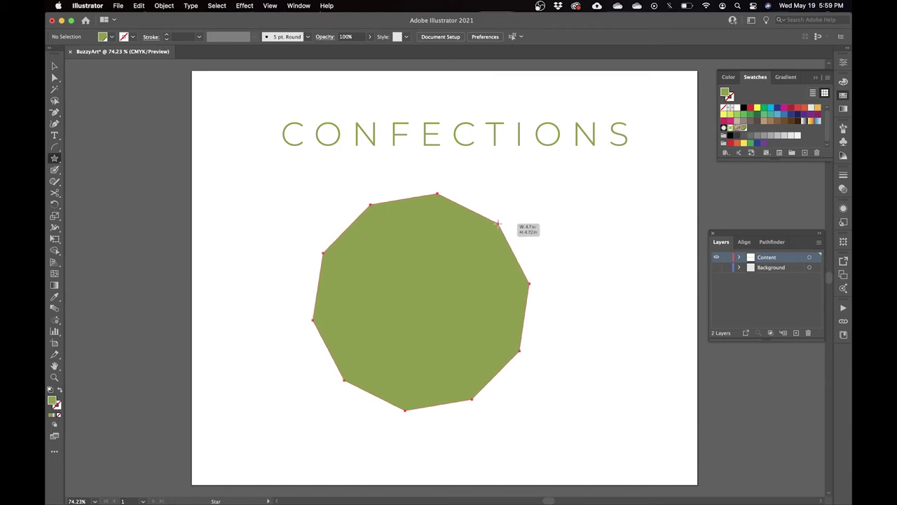
pyautogui.moveTo(499, 223); pyautogui.dragTo(499, 223)
pyautogui.press('v')
pyautogui.moveTo(511, 183); pyautogui.dragTo(466, 242)
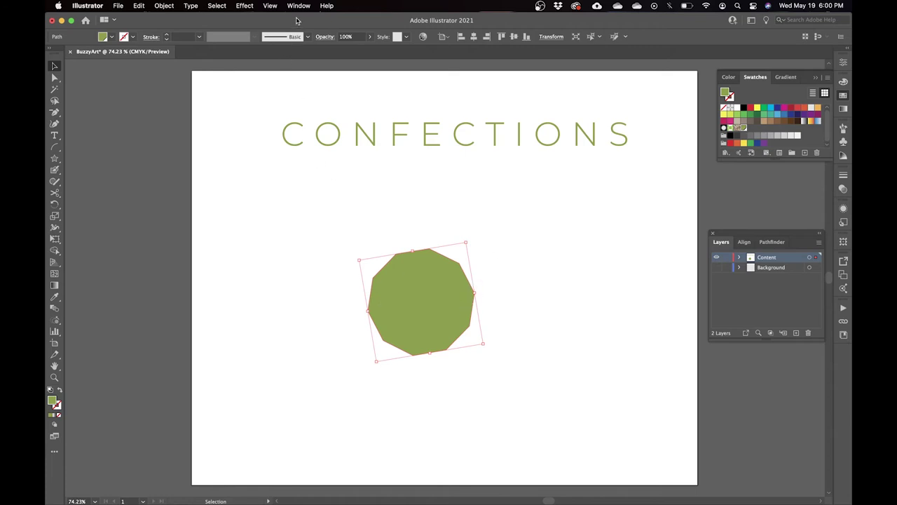
# Step: Apply the Pucker & Bloat effect to the ten-sided shape with a 70% bloat to form flower petals
pyautogui.click(245, 5)
pyautogui.moveTo(297, 107)
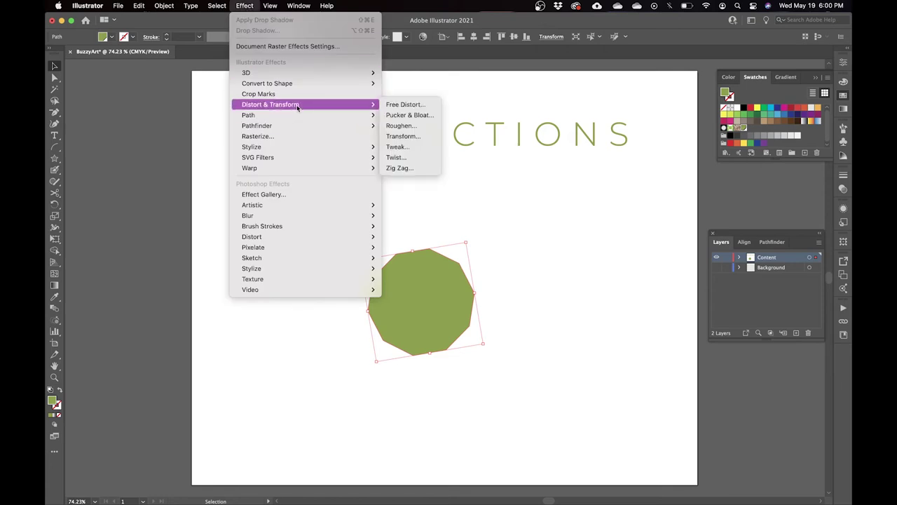
pyautogui.click(416, 119)
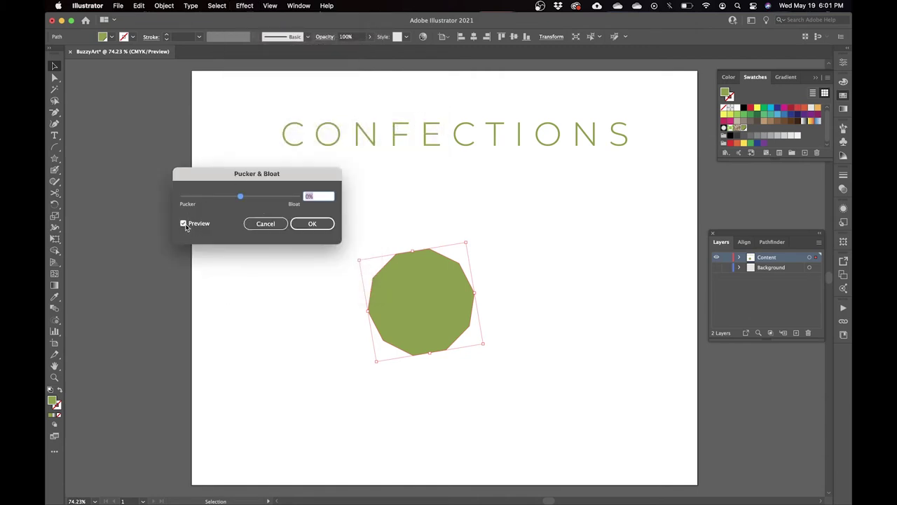
pyautogui.moveTo(241, 197); pyautogui.dragTo(263, 199)
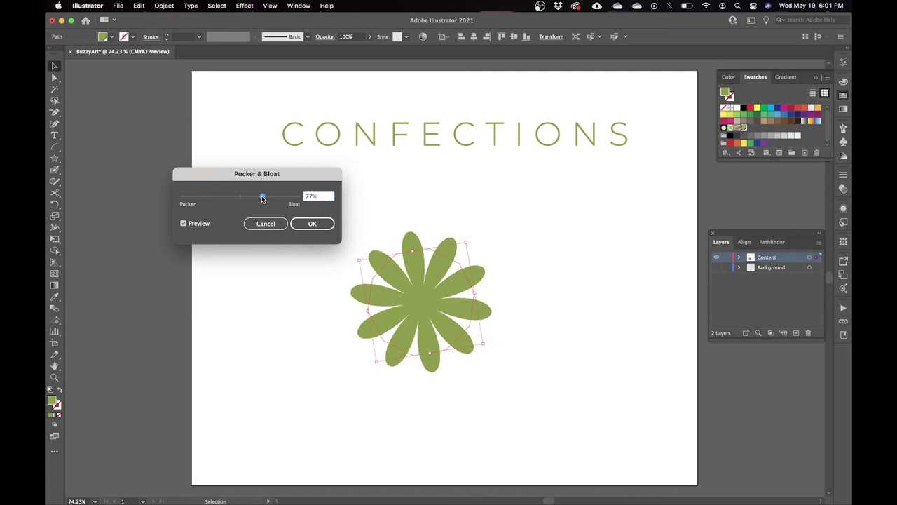
pyautogui.moveTo(263, 198); pyautogui.dragTo(262, 199)
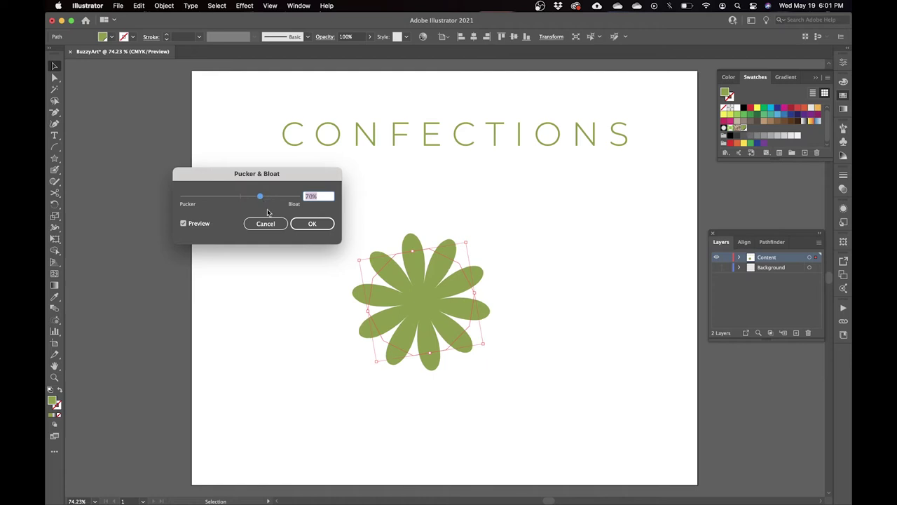
pyautogui.click(313, 225)
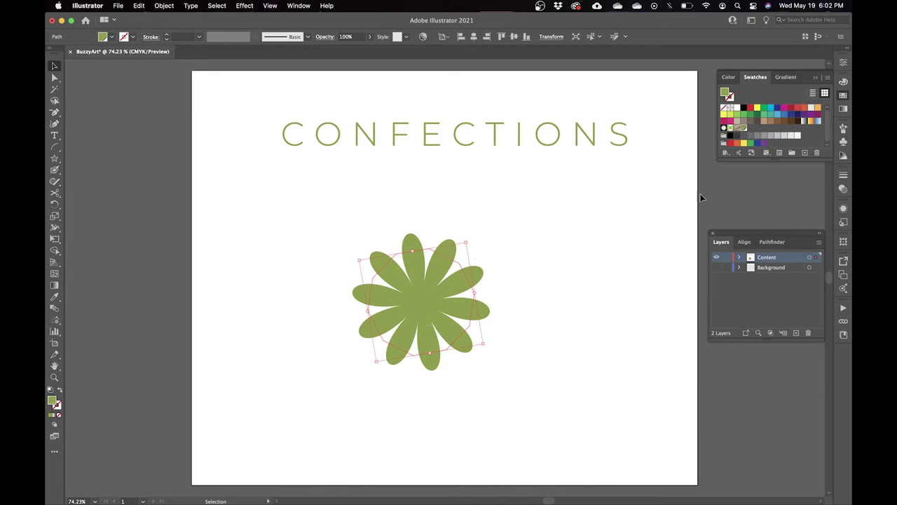
# Step: Create a global process swatch C=0 M=55 Y=100 K=0 for the flower, and swap its fill and stroke so only the outline is orange
pyautogui.click(805, 153)
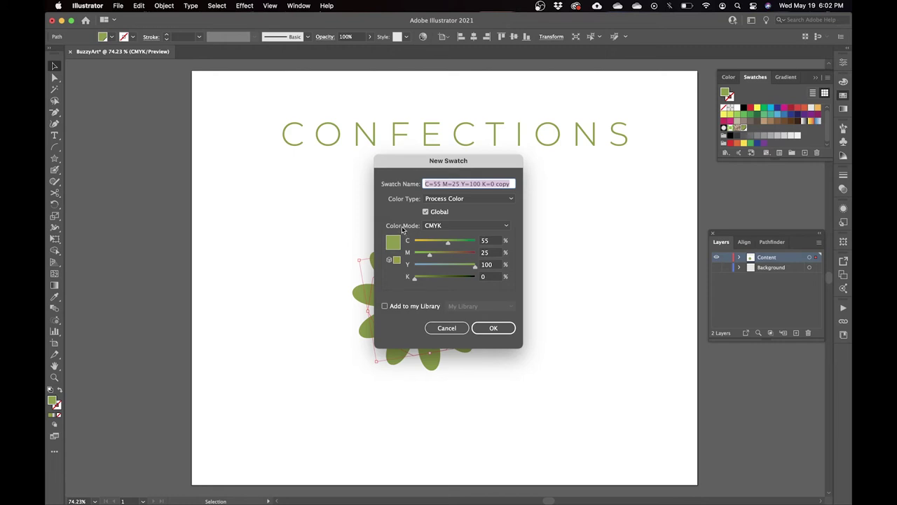
pyautogui.click(489, 242)
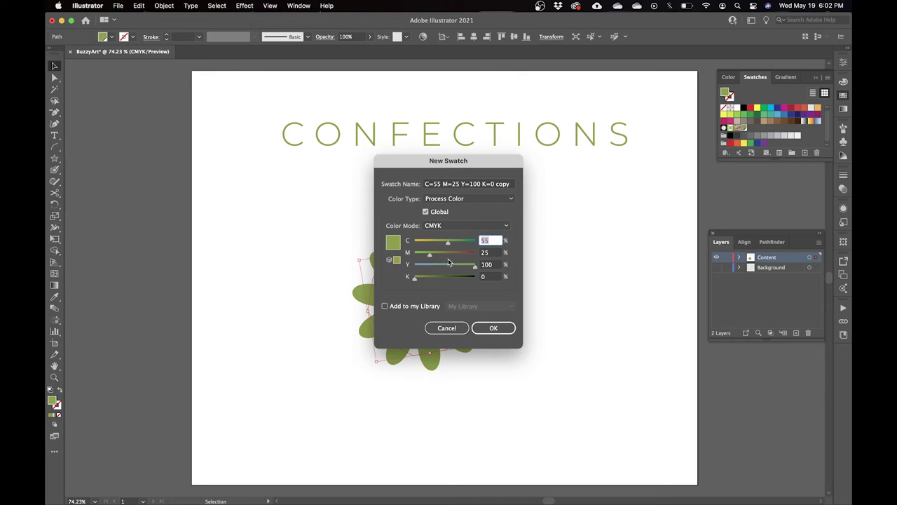
pyautogui.write('0')
pyautogui.press('Tab')
pyautogui.write('55')
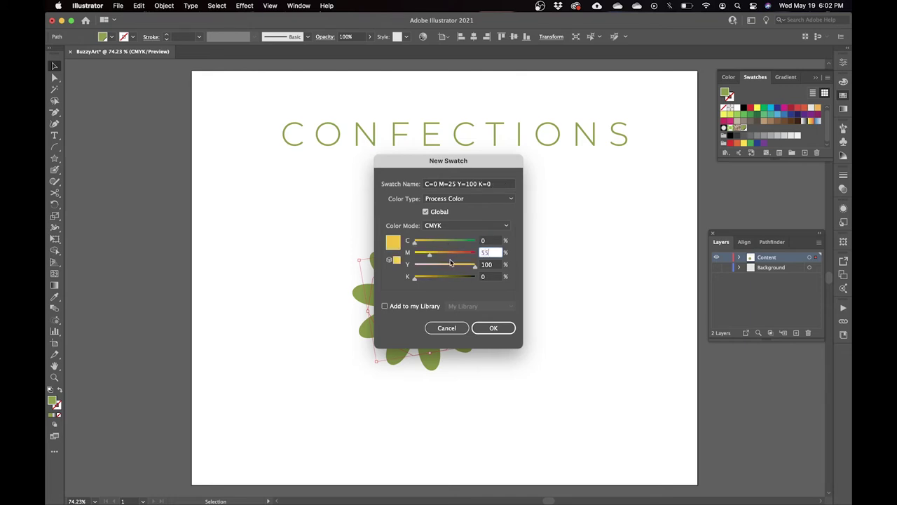
pyautogui.press('Tab')
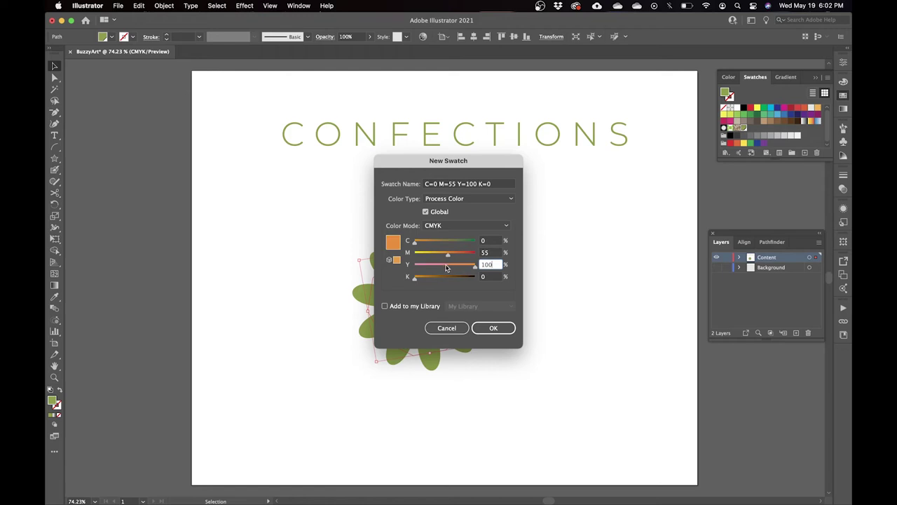
pyautogui.press('Tab')
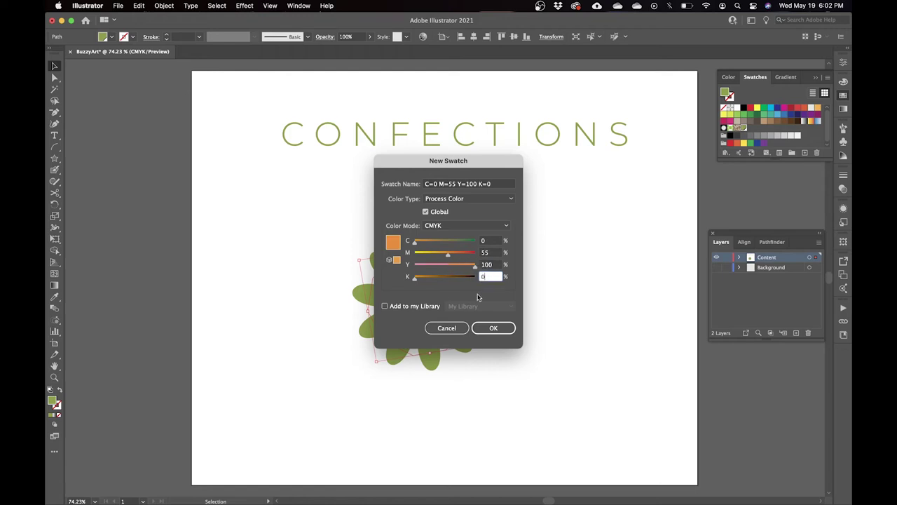
pyautogui.click(494, 328)
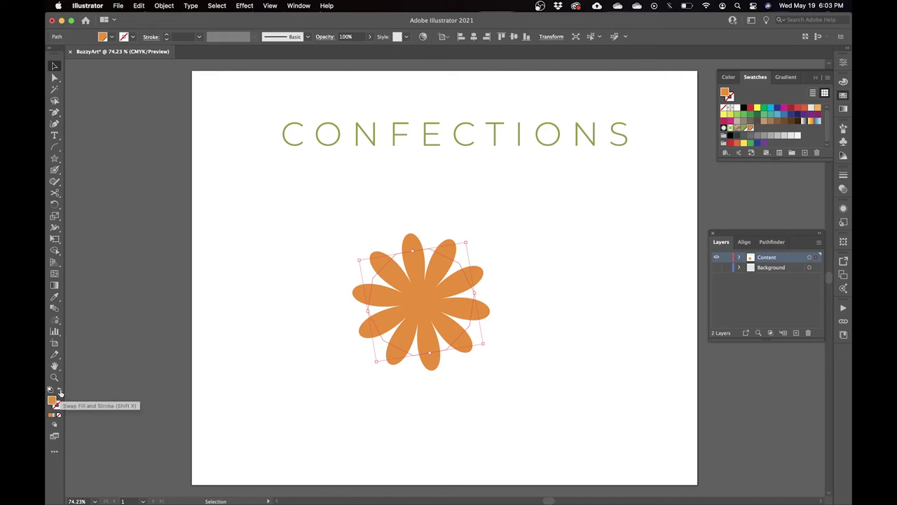
pyautogui.click(59, 391)
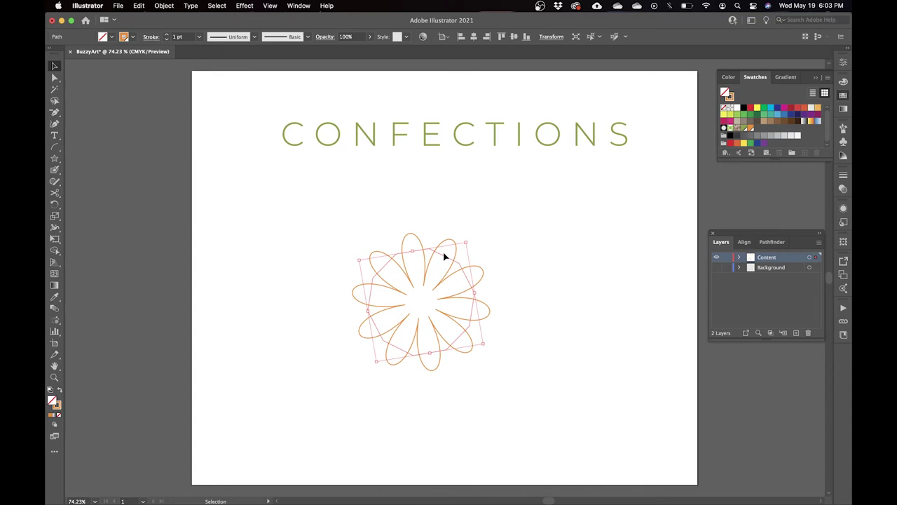
# Step: Scale the flower down and set its size to exactly 1 in wide by 1 in high, with proportions constrained
pyautogui.moveTo(465, 242); pyautogui.dragTo(439, 269)
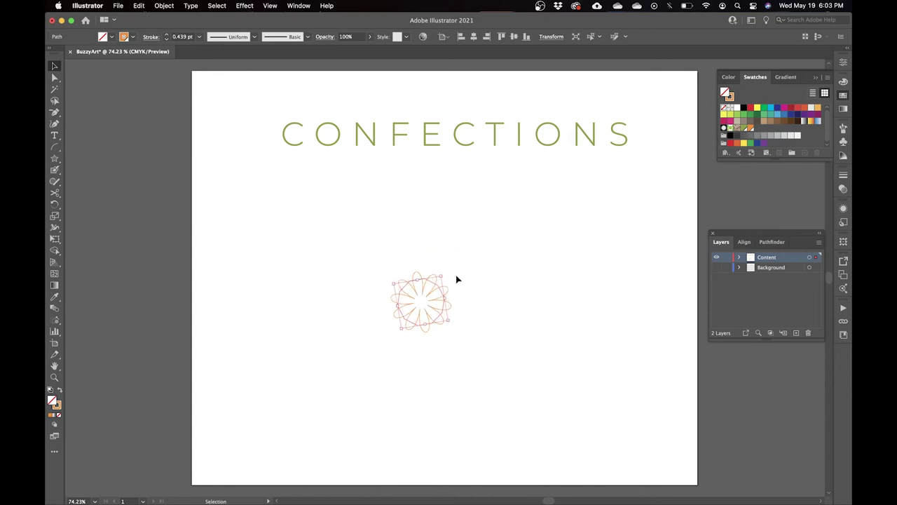
pyautogui.click(558, 39)
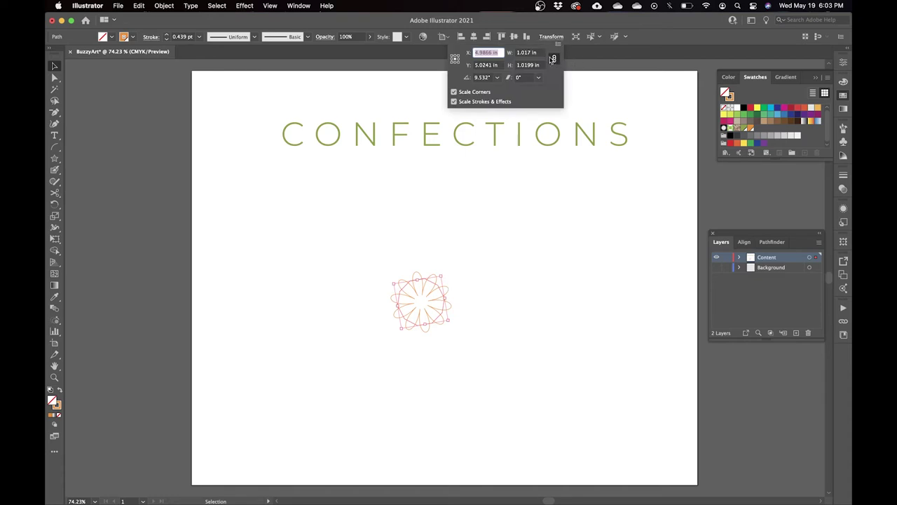
pyautogui.click(531, 52)
pyautogui.click(554, 59)
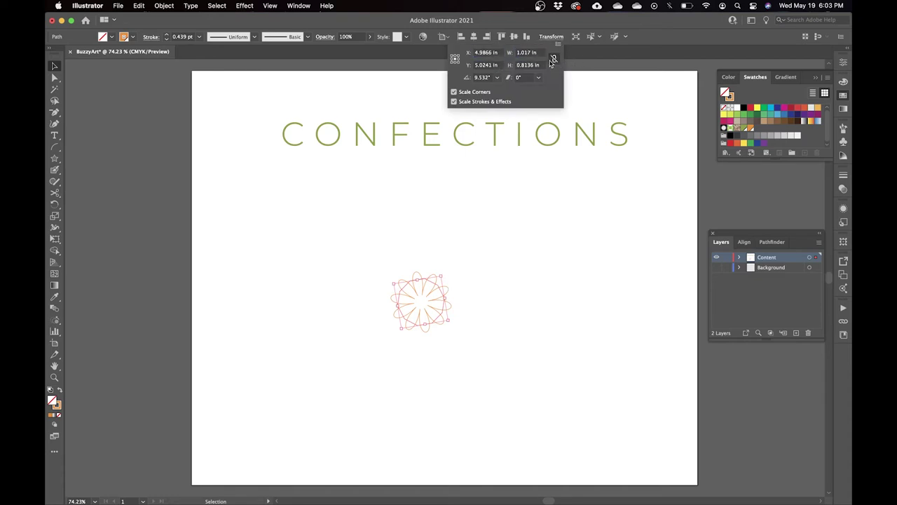
pyautogui.click(554, 60)
pyautogui.write('1')
pyautogui.press('Tab')
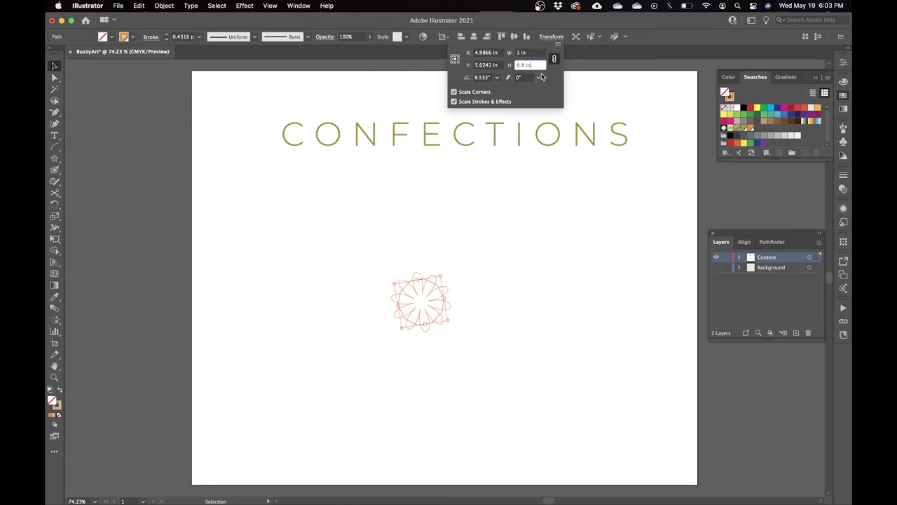
pyautogui.click(553, 59)
pyautogui.click(543, 65)
pyautogui.write('1')
pyautogui.press('Return')
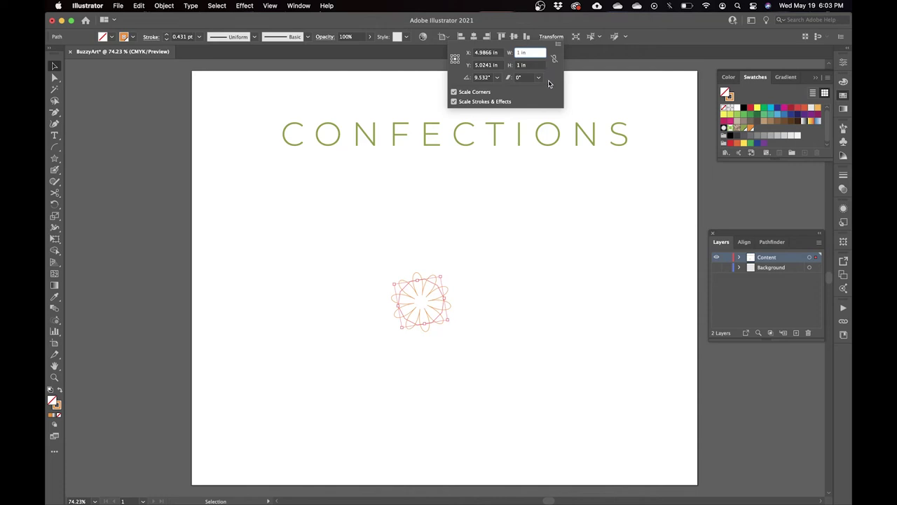
pyautogui.click(554, 59)
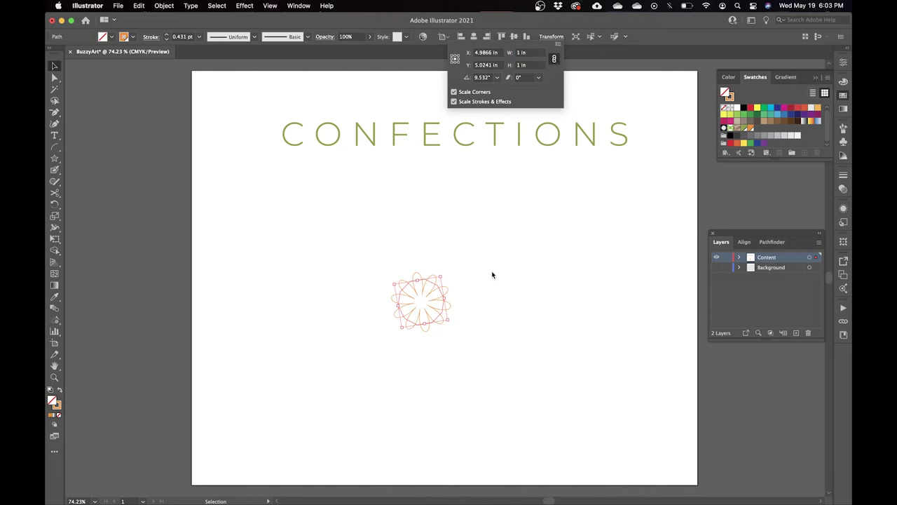
# Step: Set the flower's stroke weight to 1 pt and deselect it
pyautogui.click(199, 36)
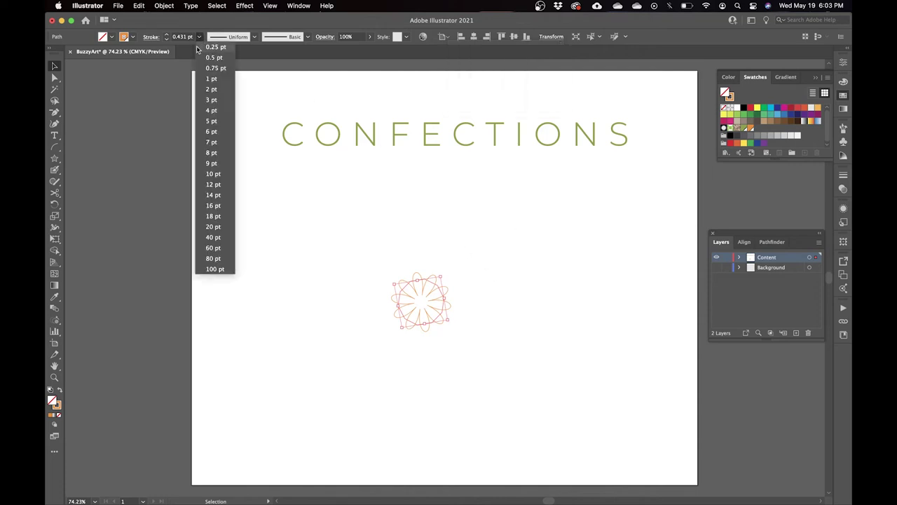
pyautogui.click(211, 79)
pyautogui.press('Up')
pyautogui.click(199, 36)
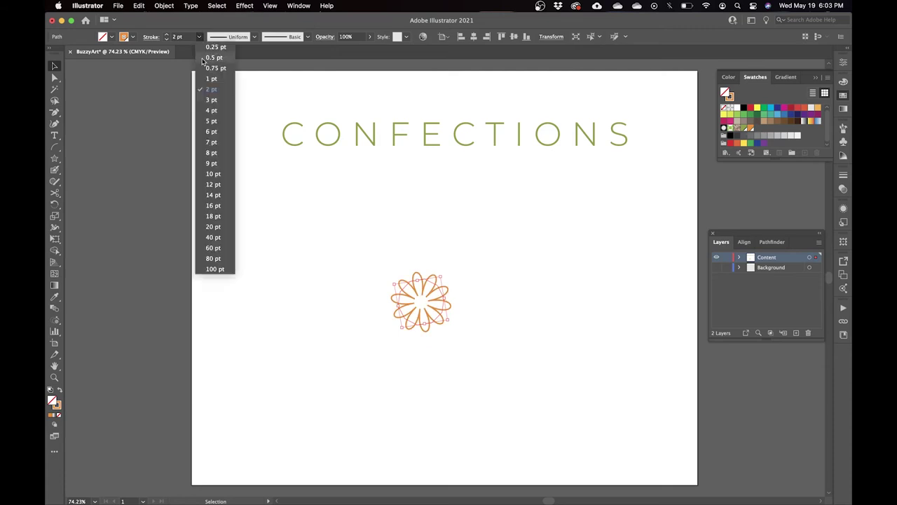
pyautogui.click(211, 79)
pyautogui.click(278, 195)
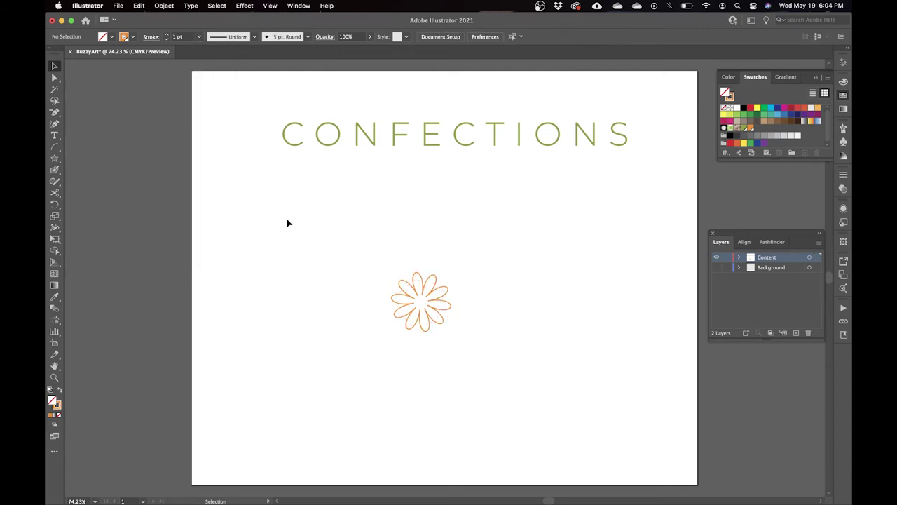
# Step: Draw a circle about 0.4 in wide outward from the flower's center with the Ellipse tool
pyautogui.press('super+equal')
pyautogui.press('super+equal')
pyautogui.scroll(-5, 372, 203)
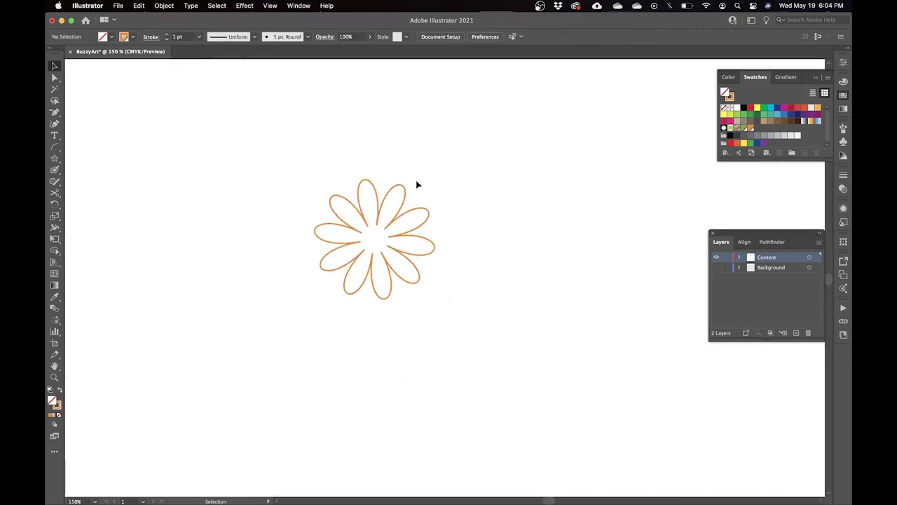
pyautogui.click(55, 160)
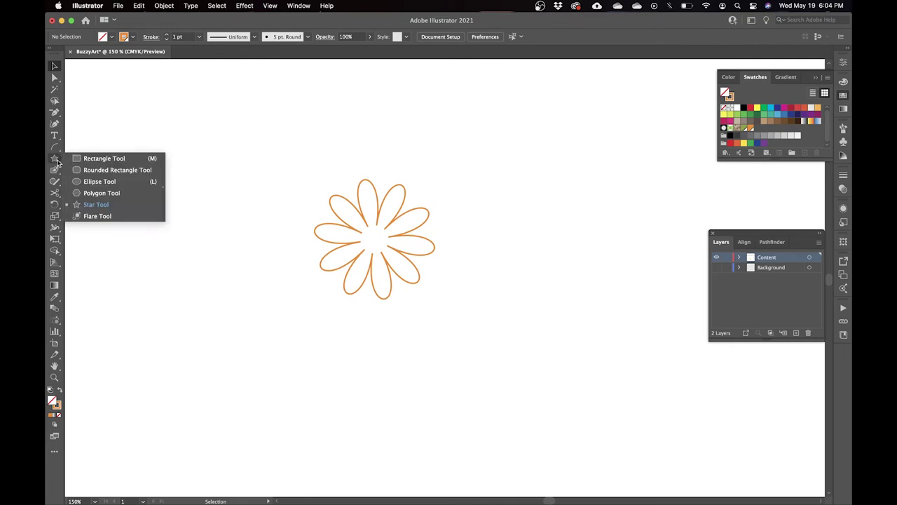
pyautogui.click(101, 182)
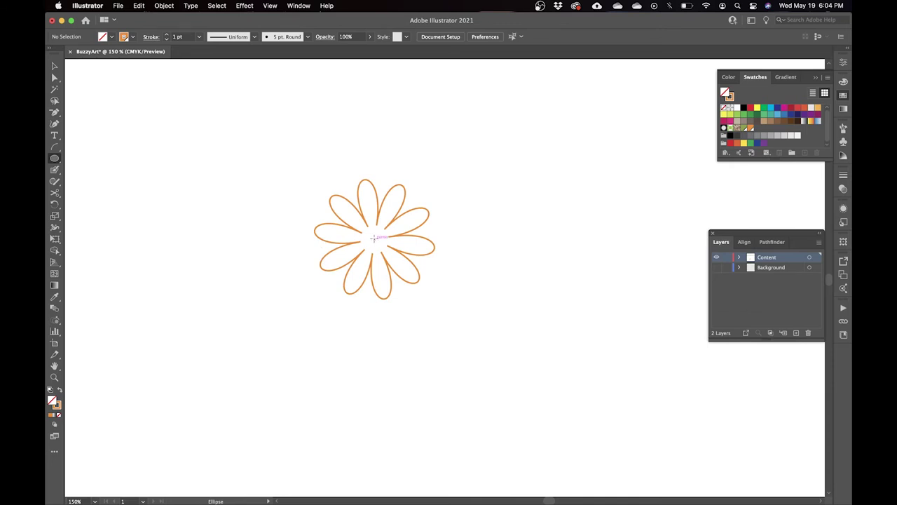
pyautogui.moveTo(374, 239); pyautogui.dragTo(394, 228)
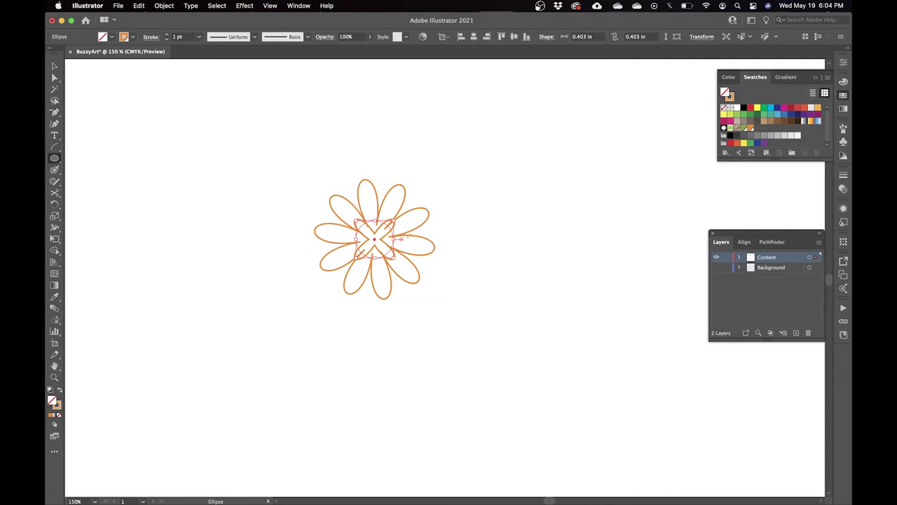
# Step: Remove the Pucker & Bloat effect from the circle at the flower's center
pyautogui.click(843, 210)
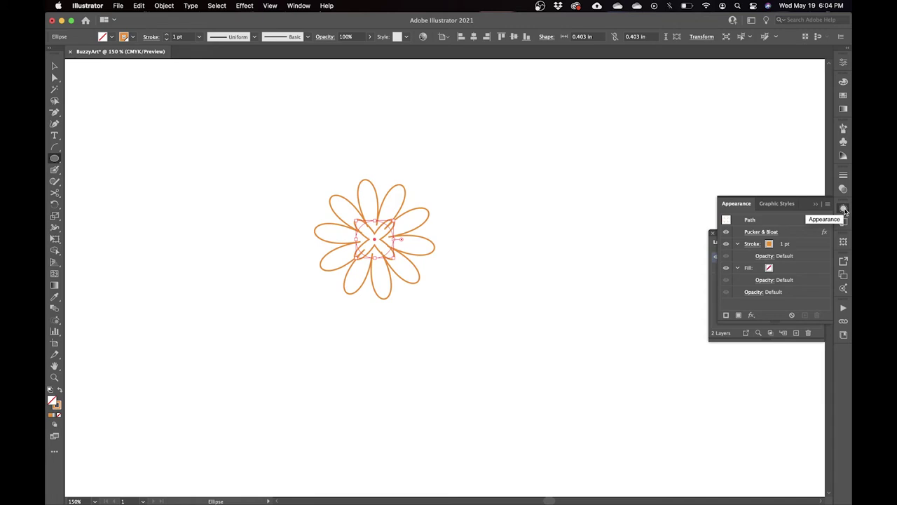
pyautogui.click(299, 7)
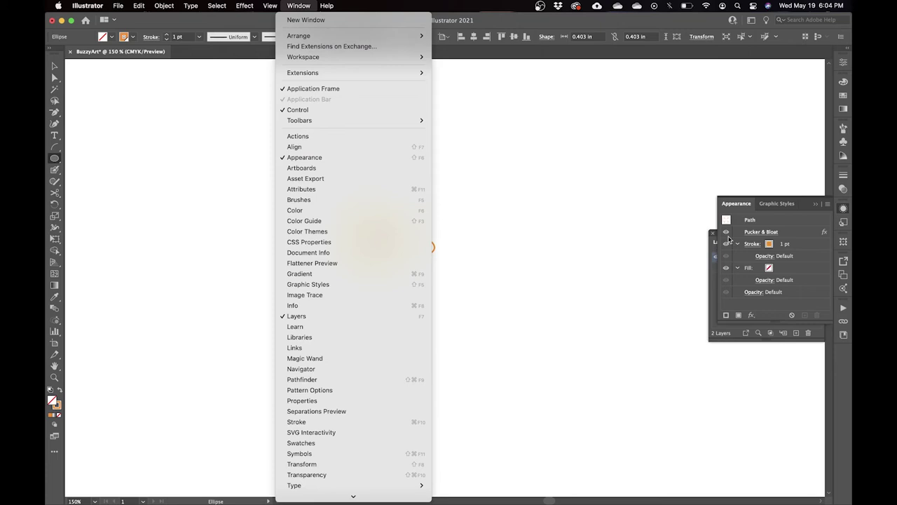
pyautogui.click(799, 235)
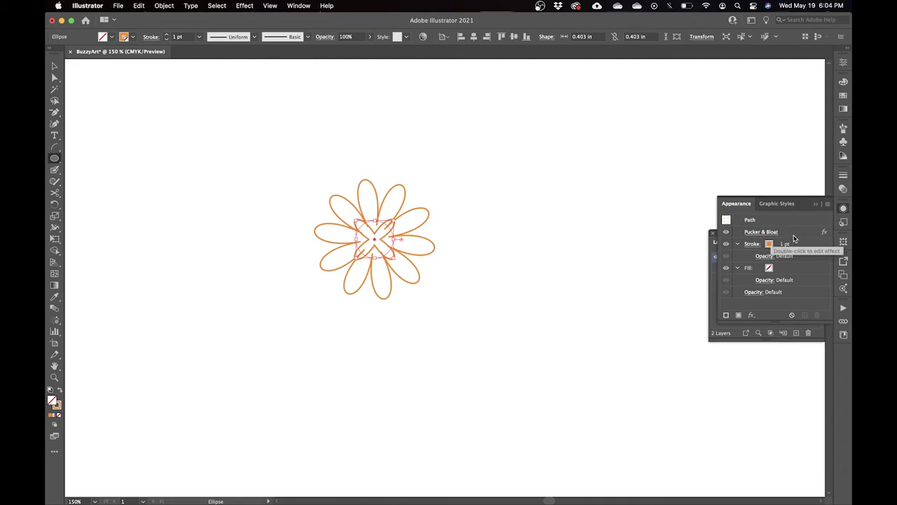
pyautogui.click(794, 239)
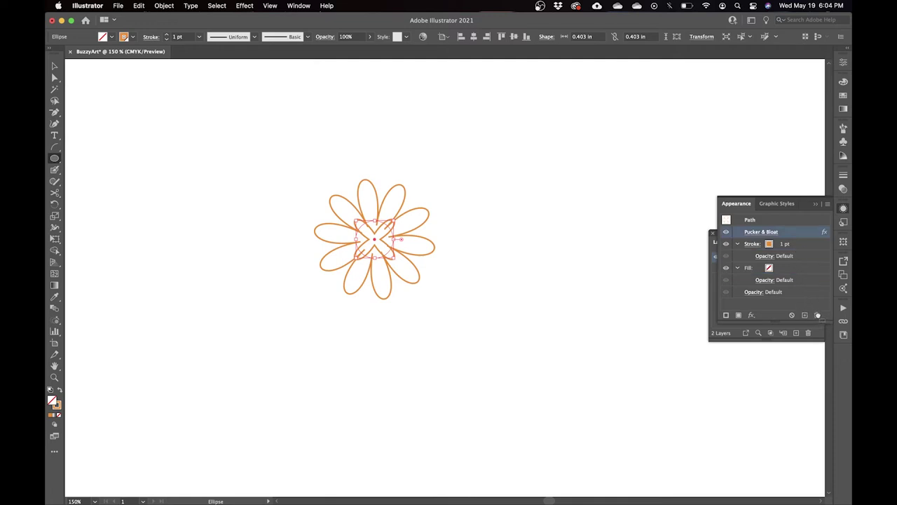
pyautogui.click(818, 316)
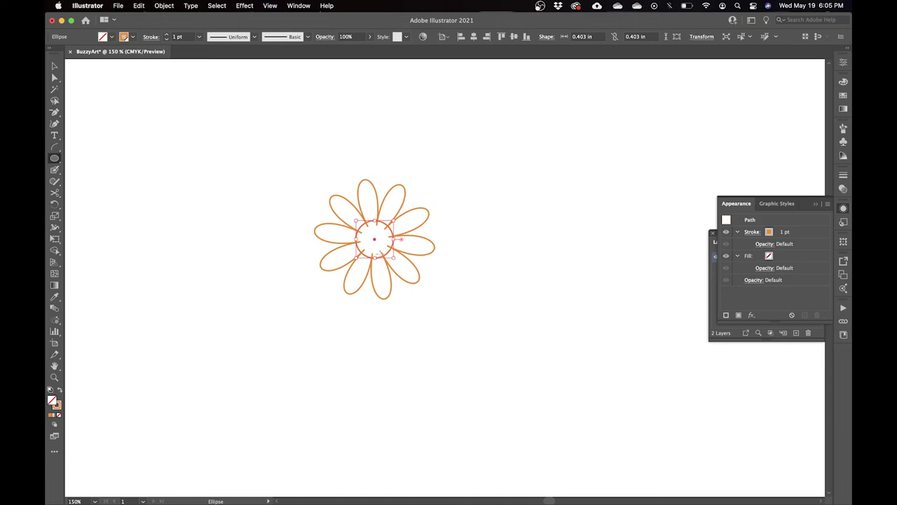
# Step: Swap the center circle's fill and stroke, fill it with a new global process swatch C=0 M=30 Y=70 K=0, and deselect it
pyautogui.click(843, 97)
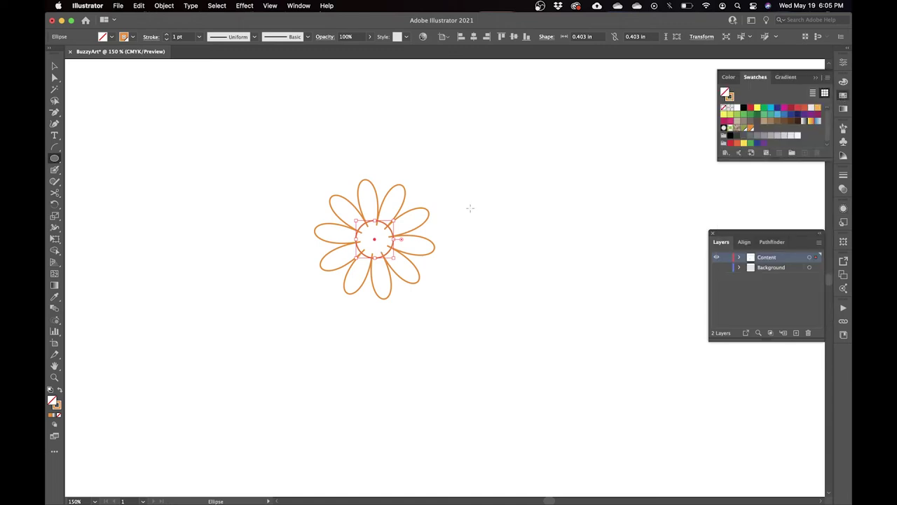
pyautogui.click(60, 391)
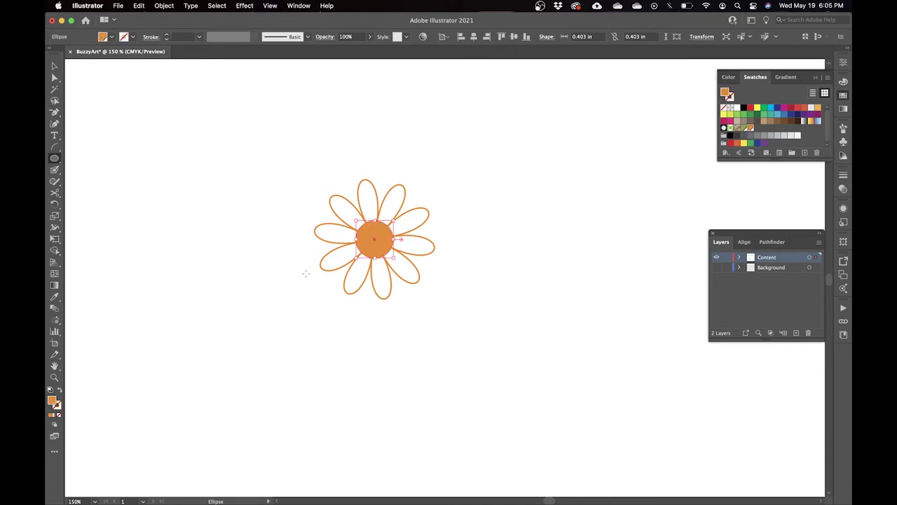
pyautogui.click(806, 156)
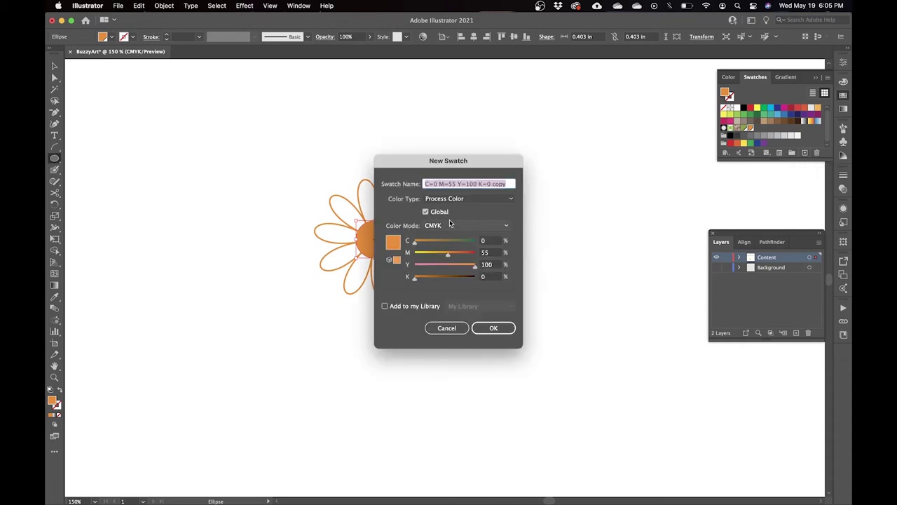
pyautogui.click(491, 242)
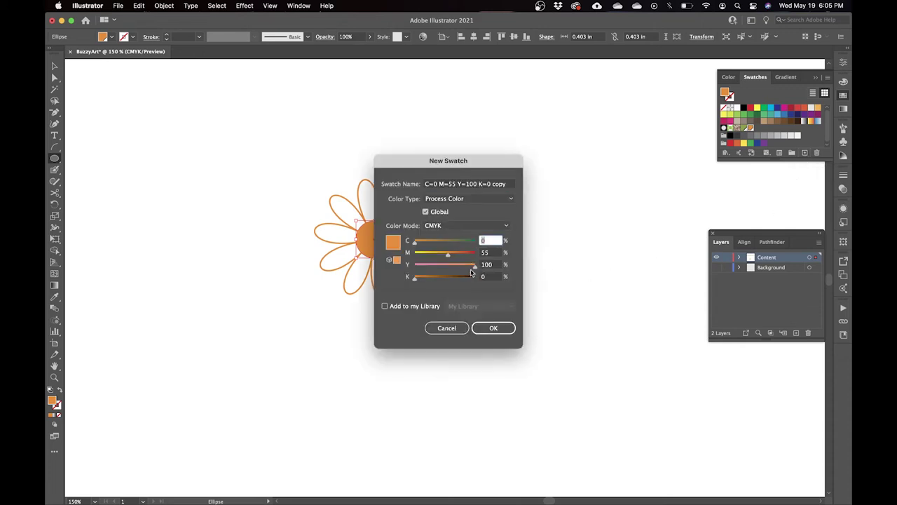
pyautogui.write('0')
pyautogui.press('Tab')
pyautogui.write('30')
pyautogui.press('Tab')
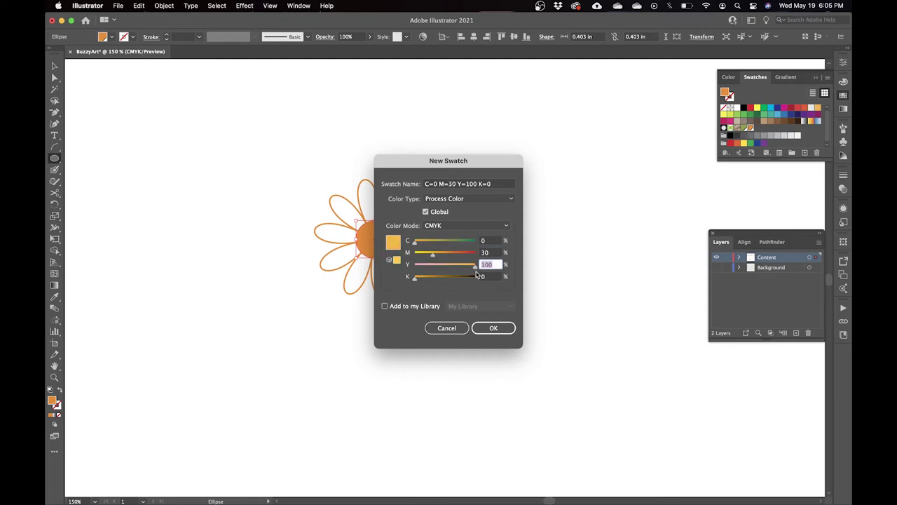
pyautogui.write('70')
pyautogui.press('Tab')
pyautogui.click(490, 334)
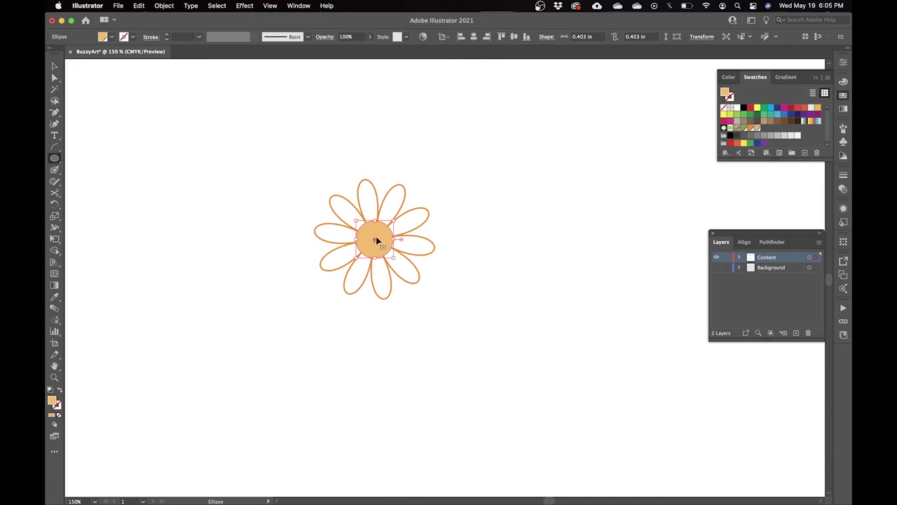
pyautogui.click(55, 65)
pyautogui.click(412, 282)
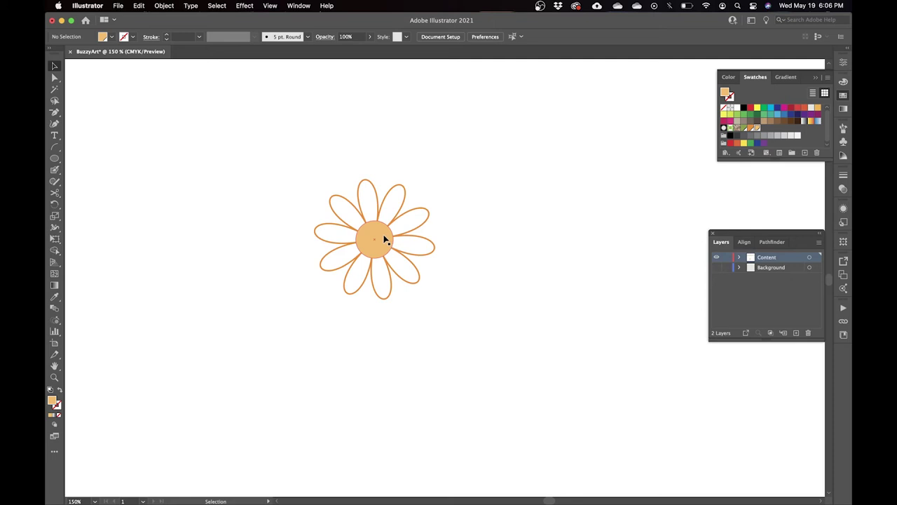
# Step: Draw a circle about 0.64 in wide to the right of the flower and convert its top anchor point to a corner
pyautogui.click(55, 159)
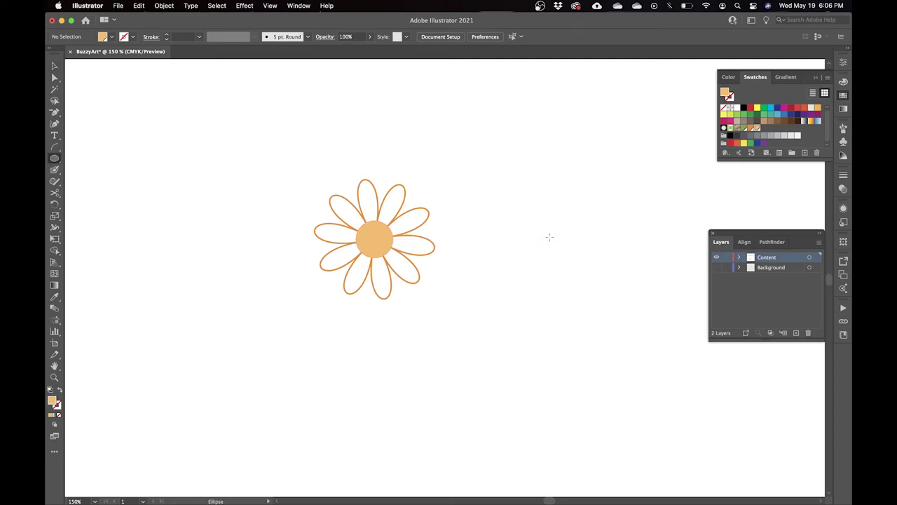
pyautogui.moveTo(550, 239)
pyautogui.mouseDown()
pyautogui.moveTo(587, 203)
pyautogui.moveTo(581, 208)
pyautogui.mouseUp()
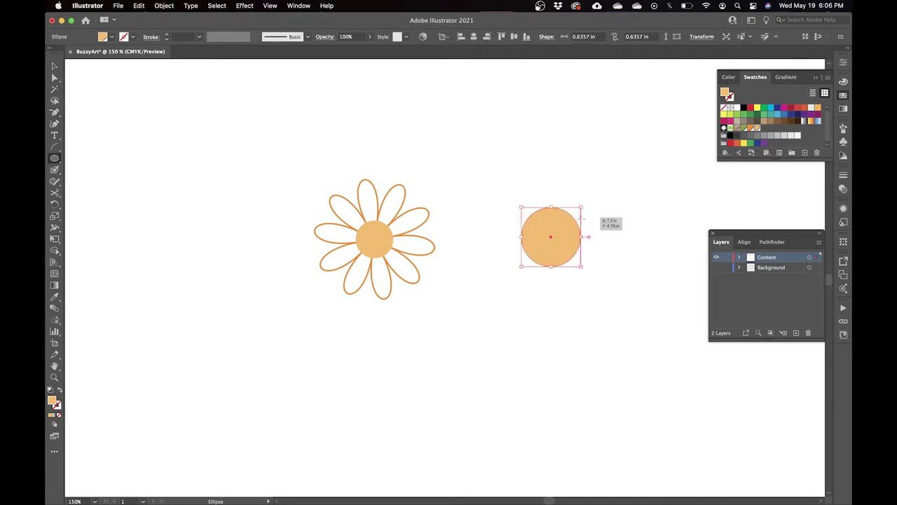
pyautogui.click(56, 113)
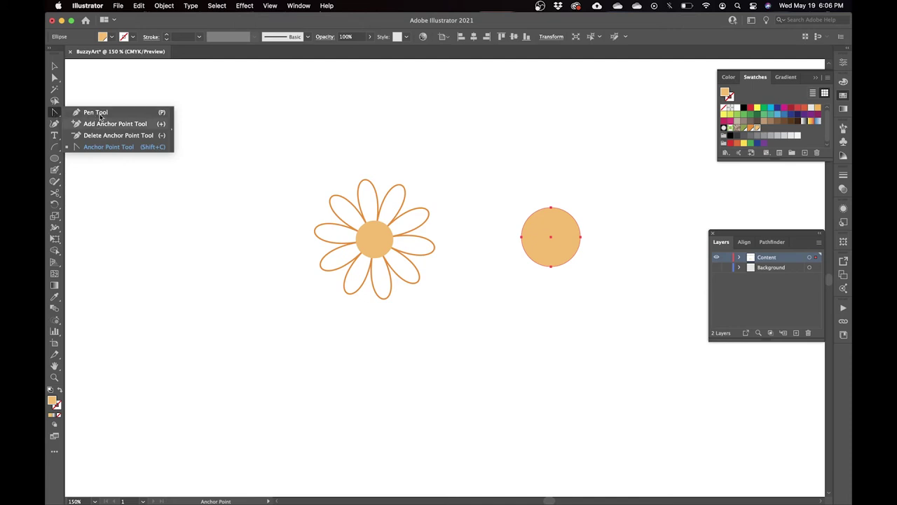
pyautogui.click(551, 208)
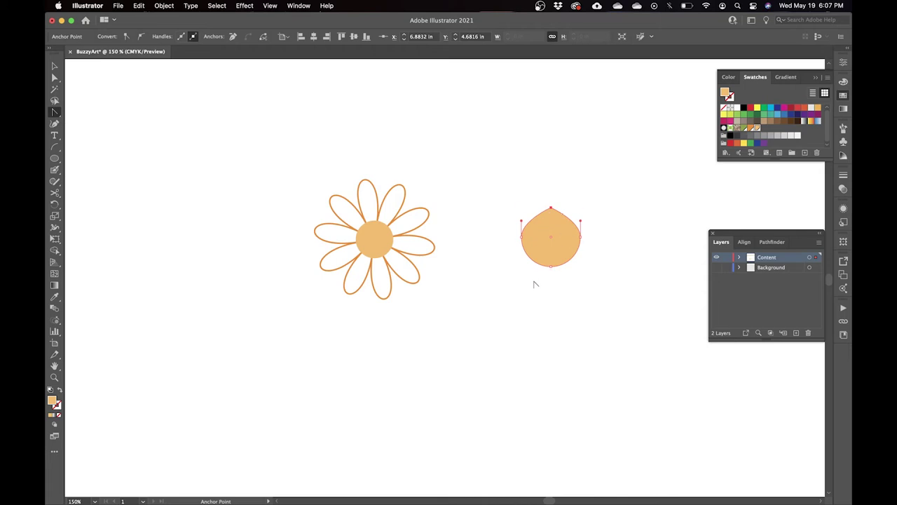
# Step: Shape the new circle into a teardrop by lowering its side anchors, raising the top point, and lowering the bottom anchor slightly
pyautogui.click(55, 78)
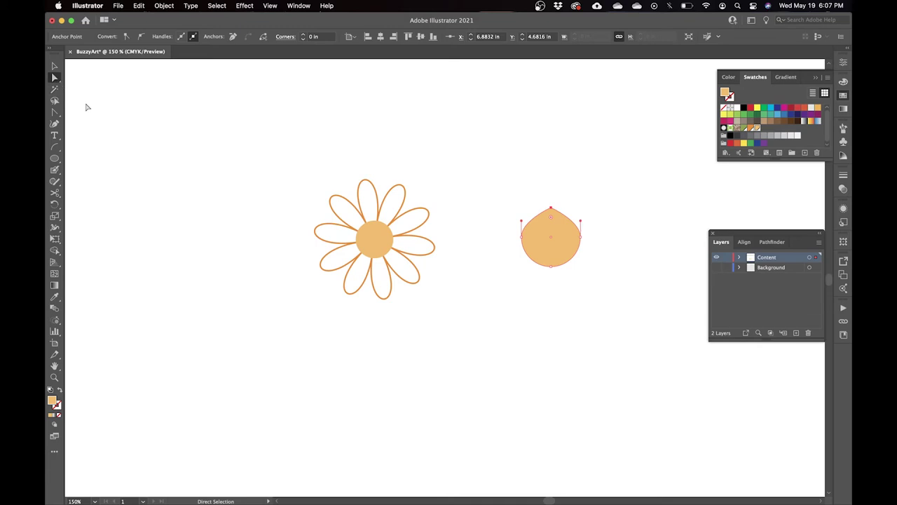
pyautogui.moveTo(505, 226); pyautogui.dragTo(587, 249)
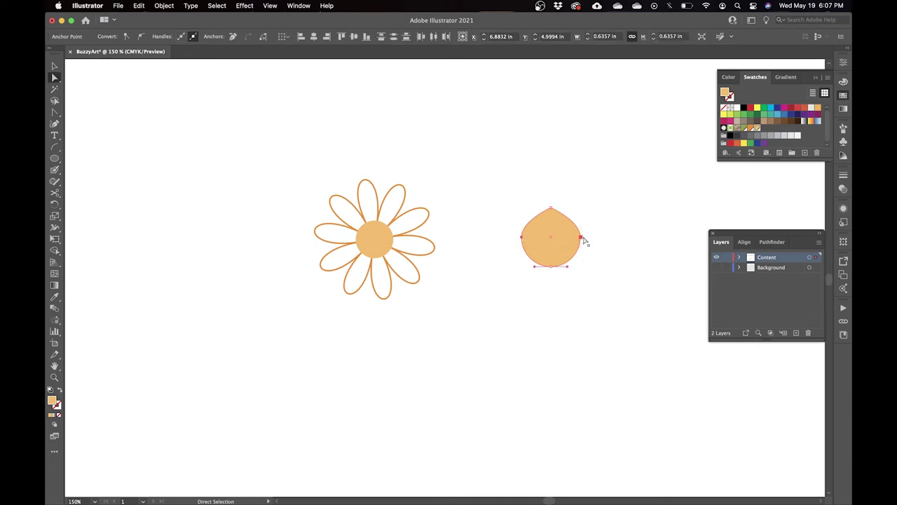
pyautogui.moveTo(581, 240); pyautogui.dragTo(581, 250)
pyautogui.moveTo(551, 209); pyautogui.dragTo(551, 190)
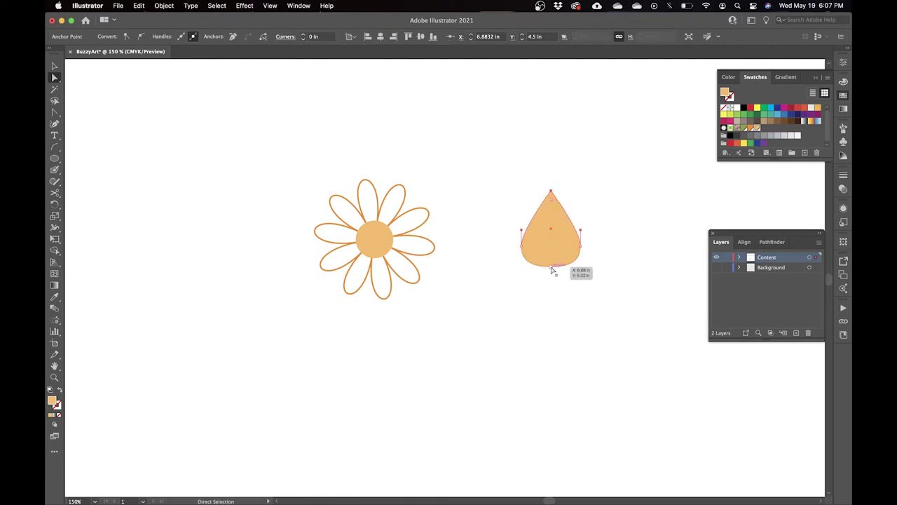
pyautogui.moveTo(550, 270); pyautogui.dragTo(551, 275)
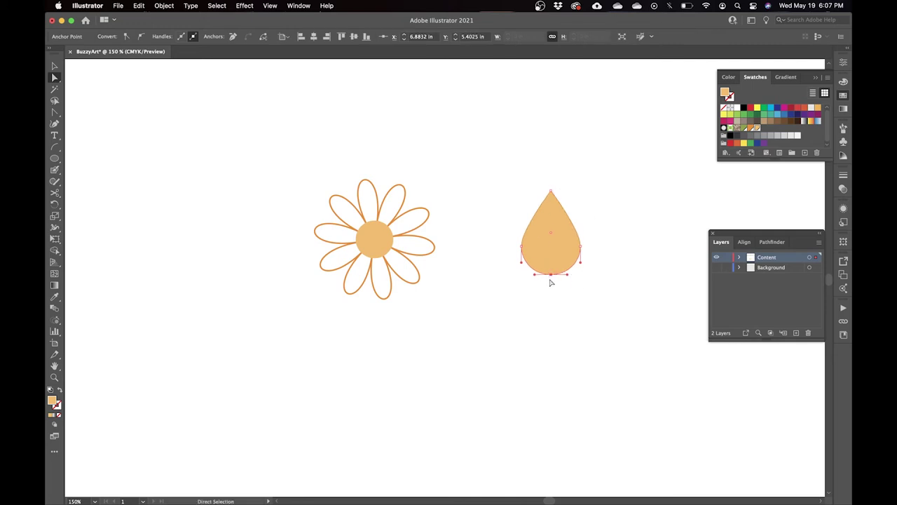
pyautogui.press('v')
pyautogui.click(604, 280)
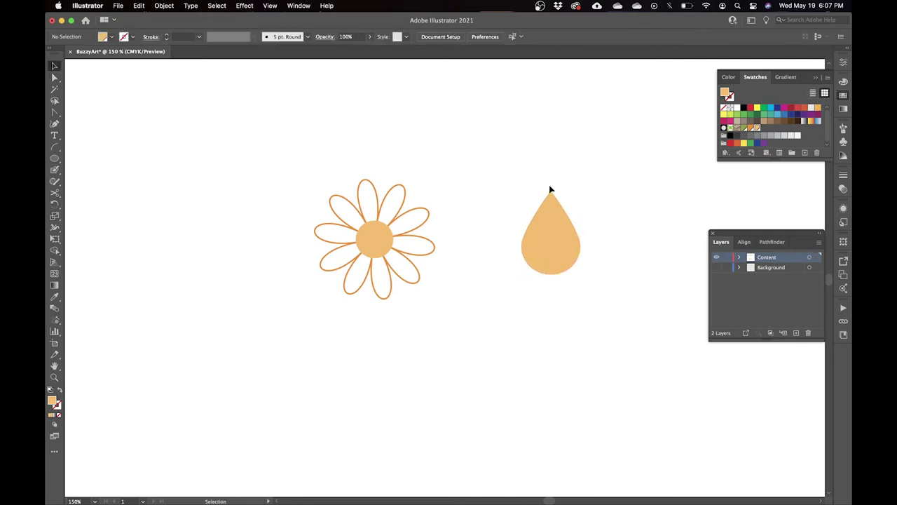
# Step: Remove the teardrop's fill and give it an outline in the dark green global swatch
pyautogui.click(563, 256)
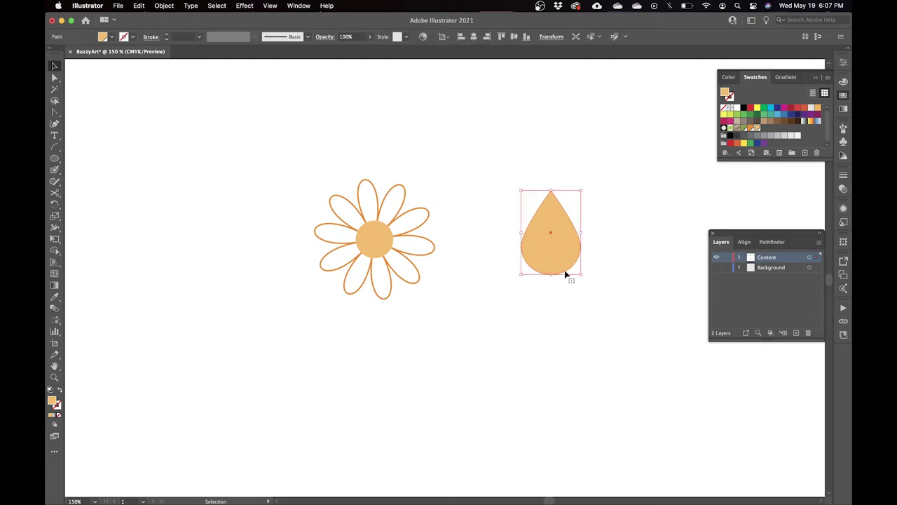
pyautogui.click(724, 109)
pyautogui.click(733, 98)
pyautogui.click(744, 128)
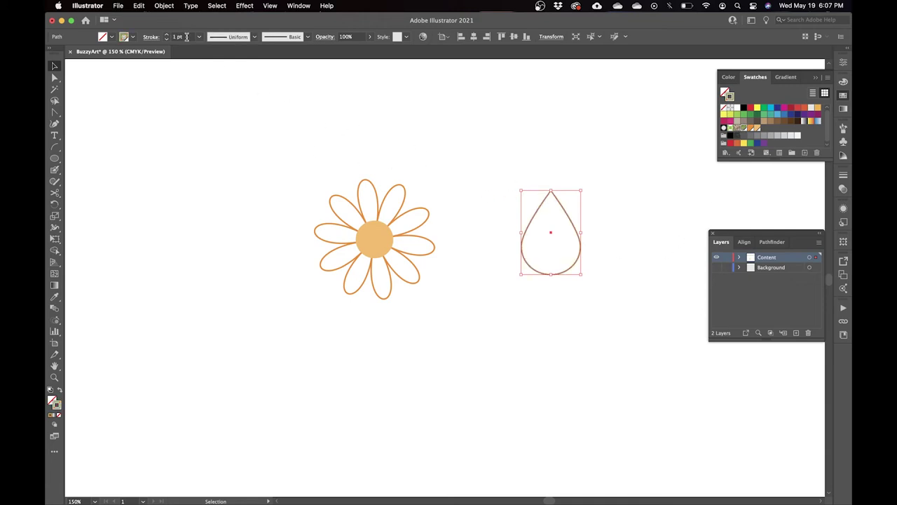
pyautogui.click(479, 202)
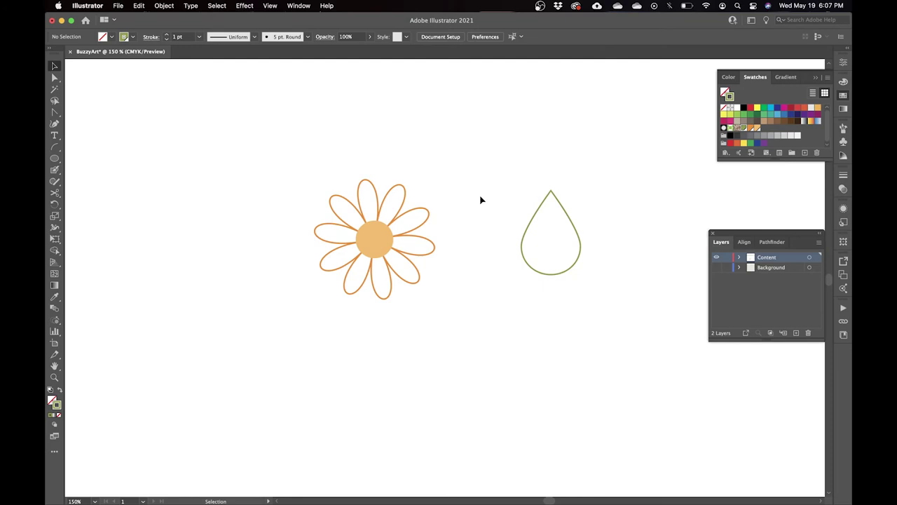
# Step: Draw a vertical line with the Arc tool from the teardrop's tip down to just above its bottom edge
pyautogui.click(55, 147)
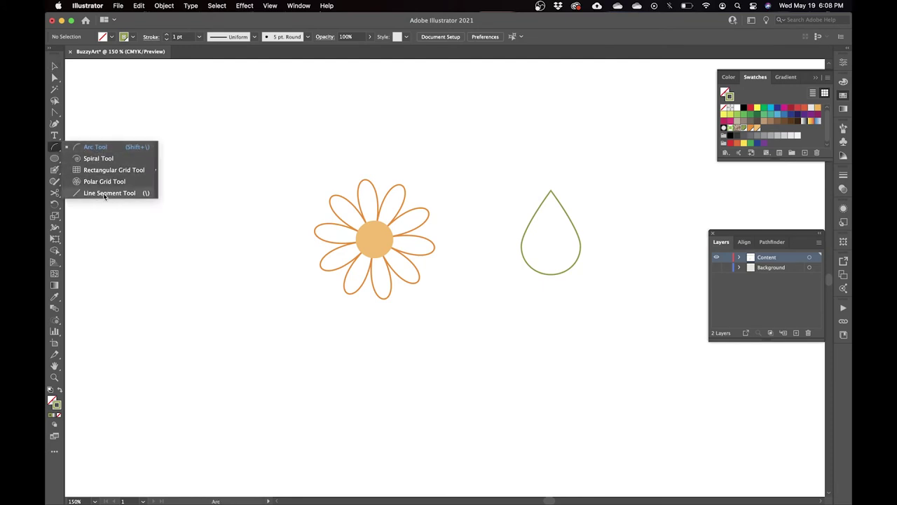
pyautogui.click(93, 148)
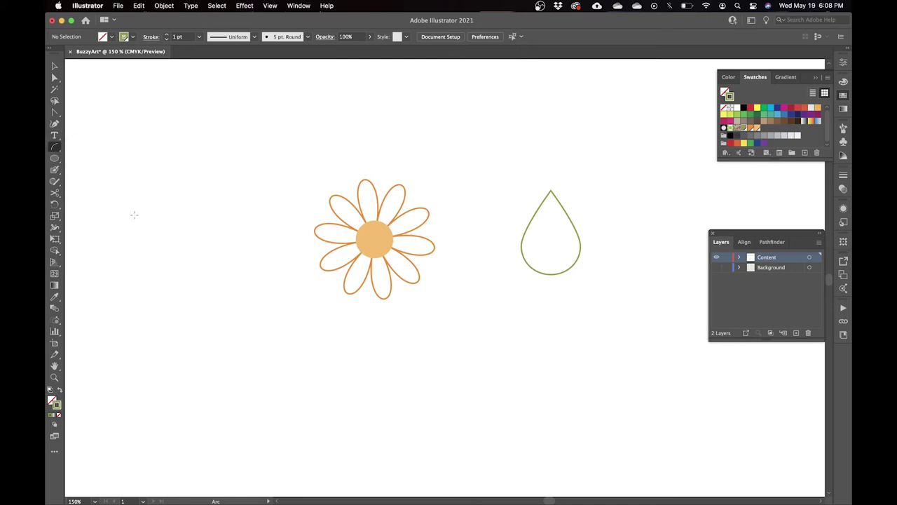
pyautogui.moveTo(551, 190); pyautogui.dragTo(550, 266)
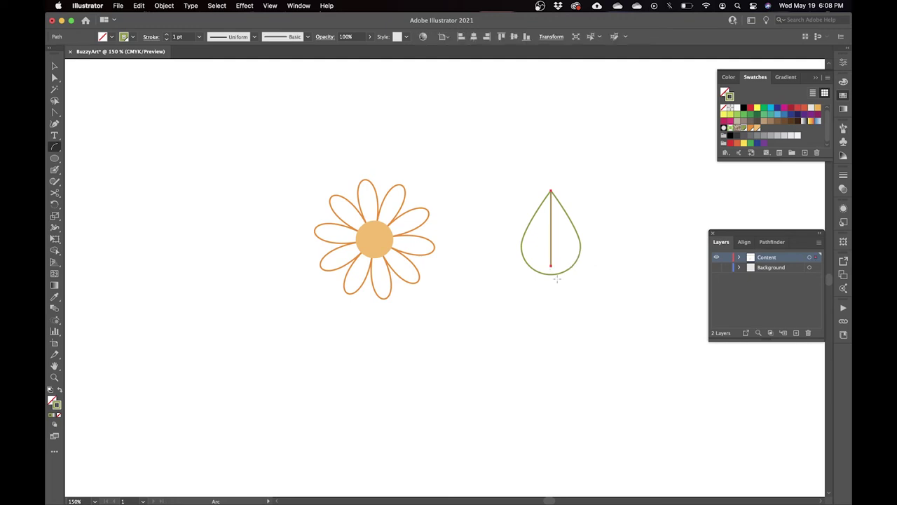
# Step: Extend the line's lower end to the teardrop's bottom anchor and bend it to the left into a curved leaf vein
pyautogui.press('a')
pyautogui.click(553, 261)
pyautogui.moveTo(553, 237); pyautogui.dragTo(542, 231)
pyautogui.moveTo(550, 265); pyautogui.dragTo(551, 278)
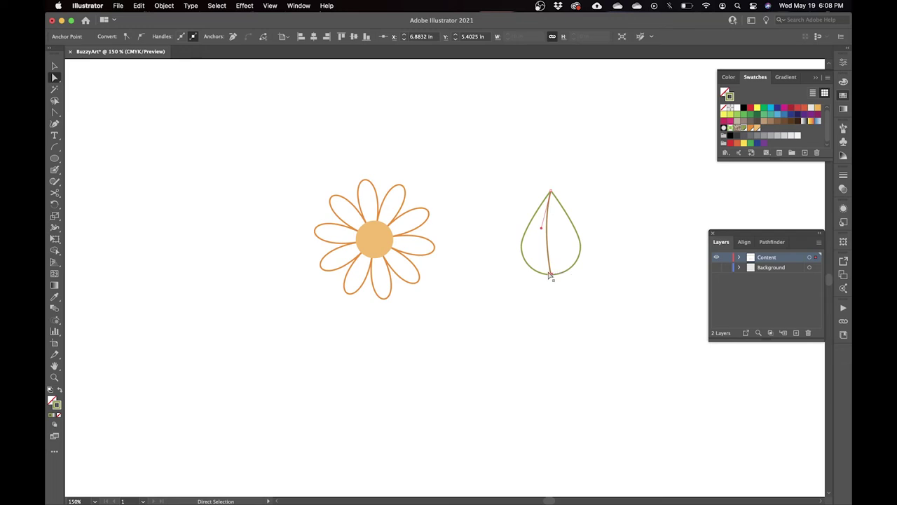
pyautogui.moveTo(541, 228); pyautogui.dragTo(539, 258)
pyautogui.press('v')
pyautogui.click(605, 296)
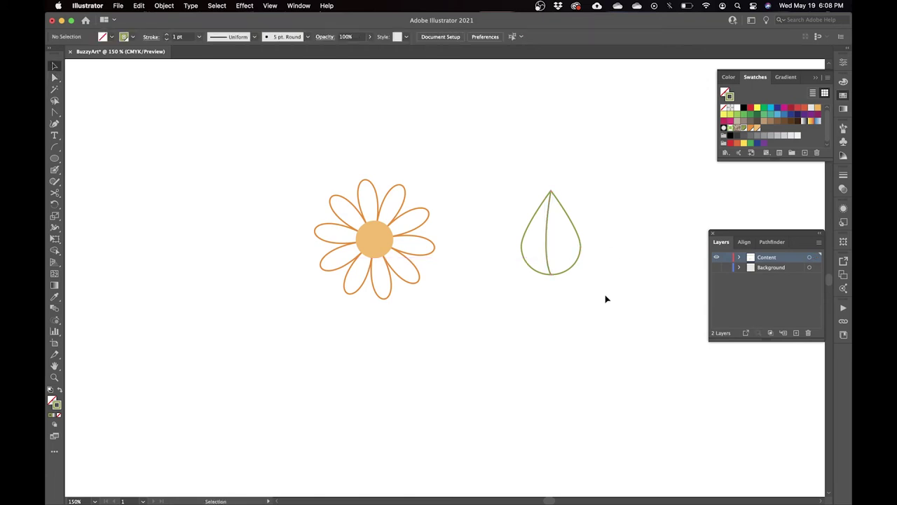
# Step: Group the teardrop outline with its curved vein as one leaf
pyautogui.click(569, 268)
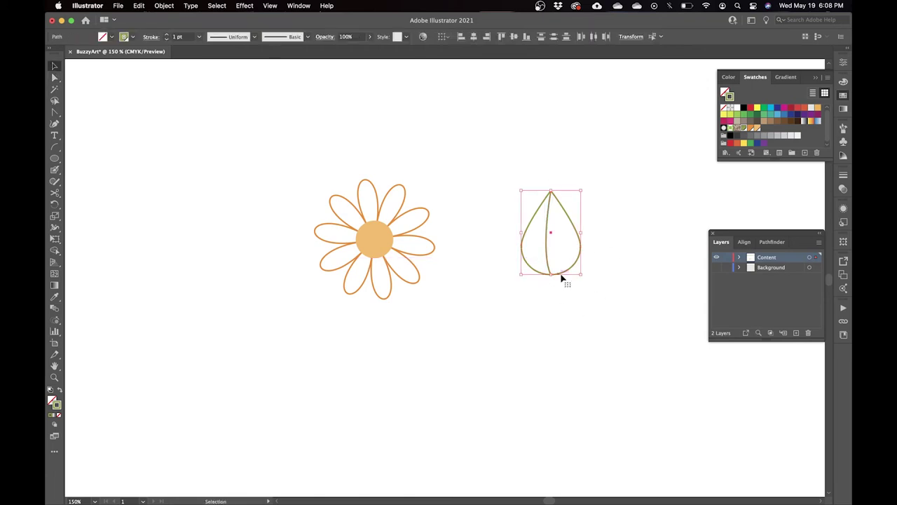
pyautogui.click(598, 173)
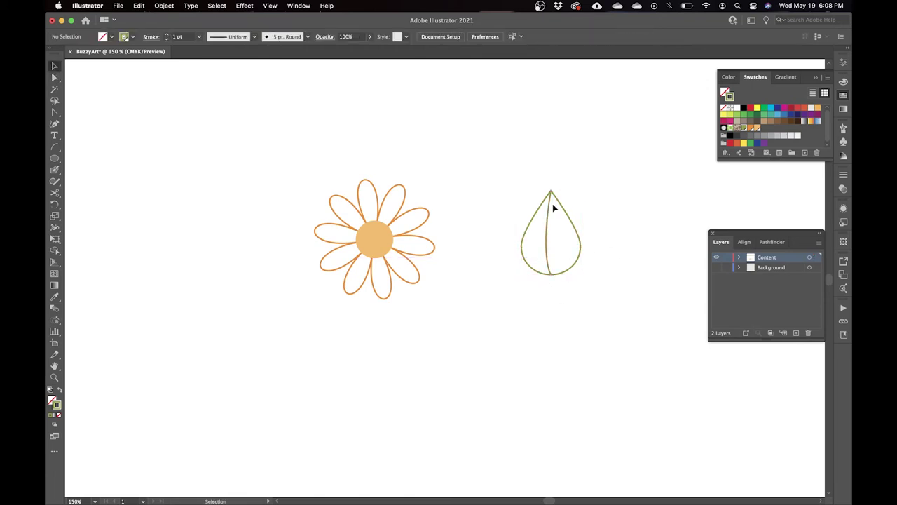
pyautogui.click(568, 219)
pyautogui.press('a')
pyautogui.press('v')
pyautogui.click(561, 254)
pyautogui.click(548, 249)
pyautogui.click(572, 228)
pyautogui.click(573, 223)
pyautogui.click(596, 231)
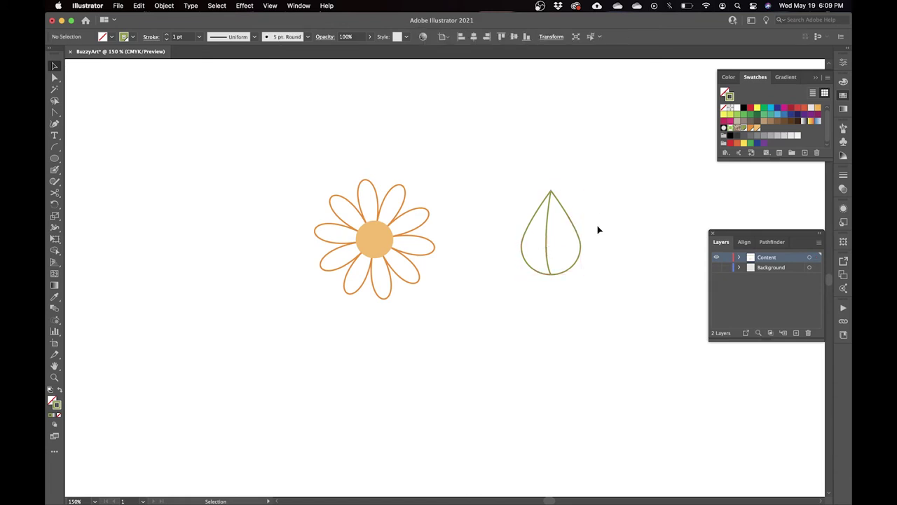
# Step: Place the leaf over the flower's upper-right petals, scaled down slightly and rotated clockwise so its tip points diagonally outward
pyautogui.moveTo(571, 225); pyautogui.dragTo(421, 185)
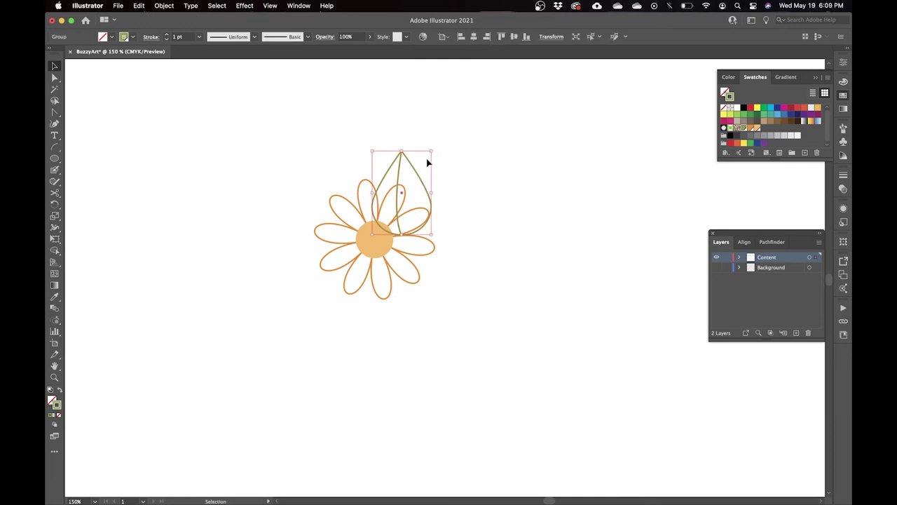
pyautogui.moveTo(429, 150)
pyautogui.mouseDown()
pyautogui.moveTo(465, 192)
pyautogui.moveTo(421, 202)
pyautogui.moveTo(462, 213)
pyautogui.moveTo(435, 205)
pyautogui.mouseUp()
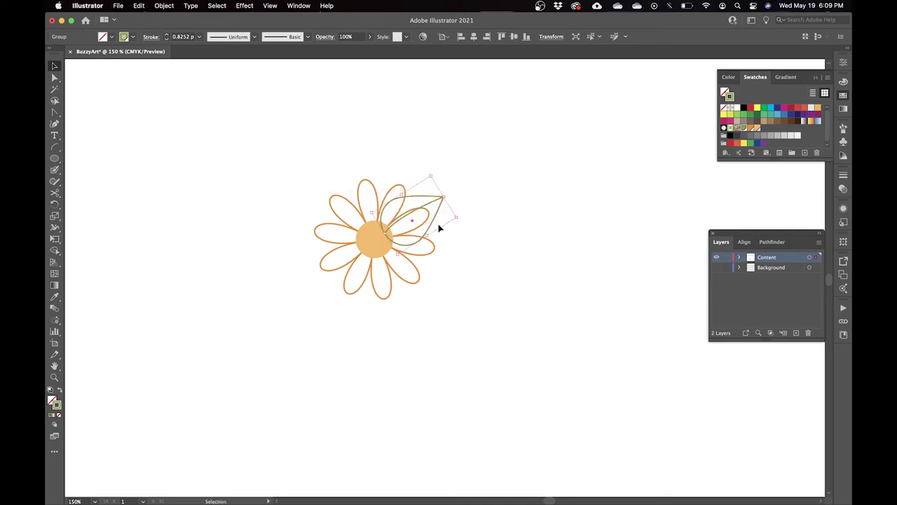
pyautogui.moveTo(461, 219); pyautogui.dragTo(418, 200)
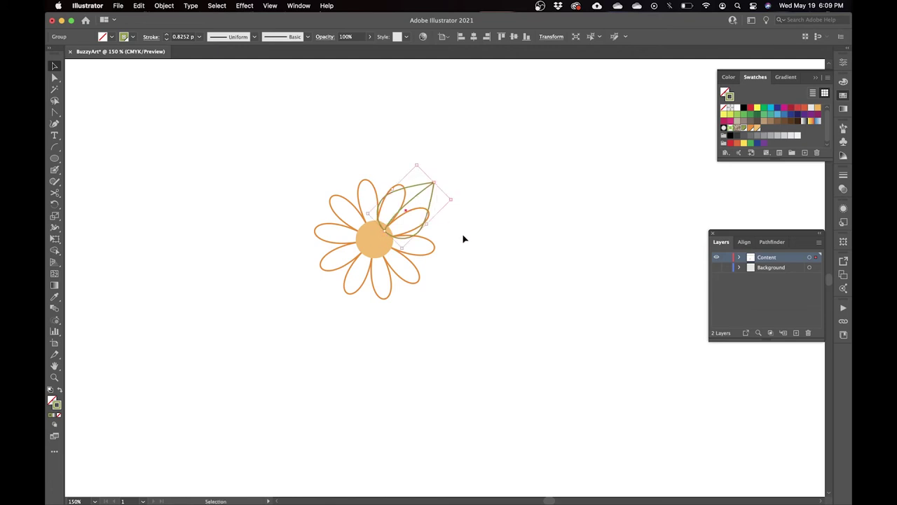
# Step: Rotate a copy of the green leaf clockwise around the flower's centre so it lies over the right-hand petals
pyautogui.click(465, 241)
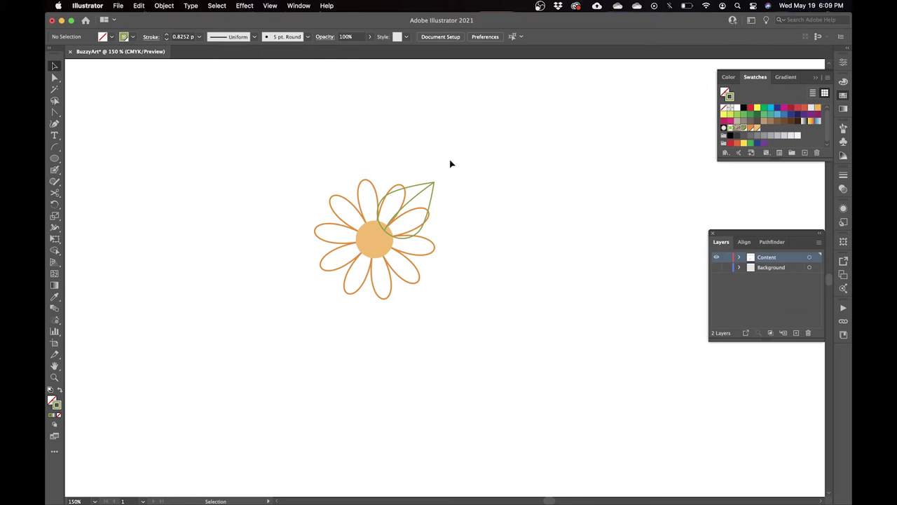
pyautogui.click(432, 191)
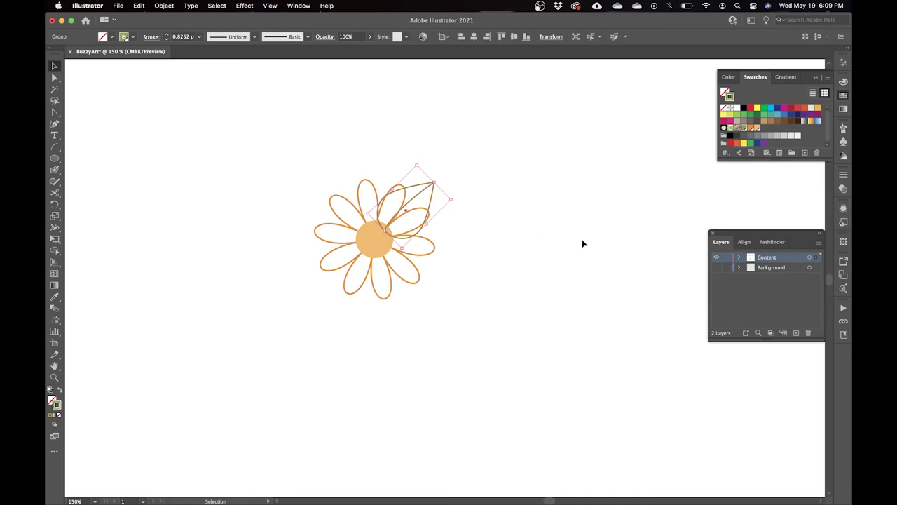
pyautogui.press('Right')
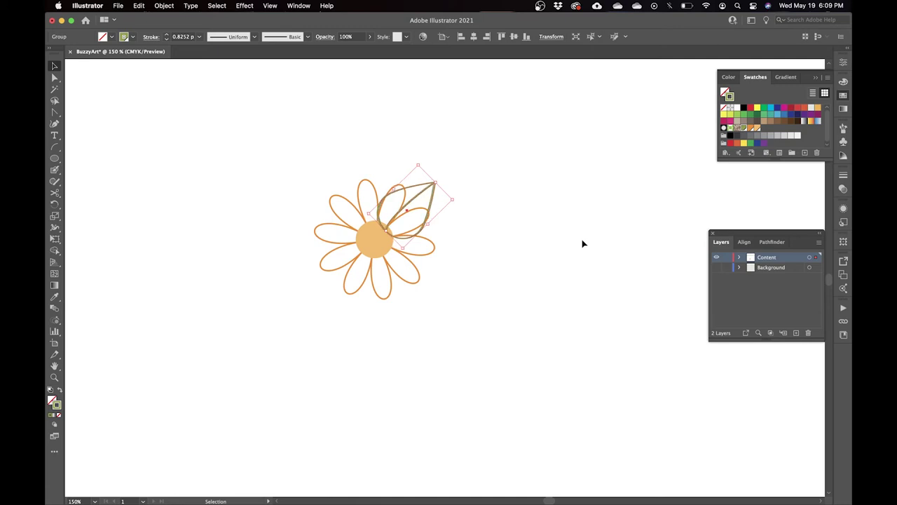
pyautogui.press('Left')
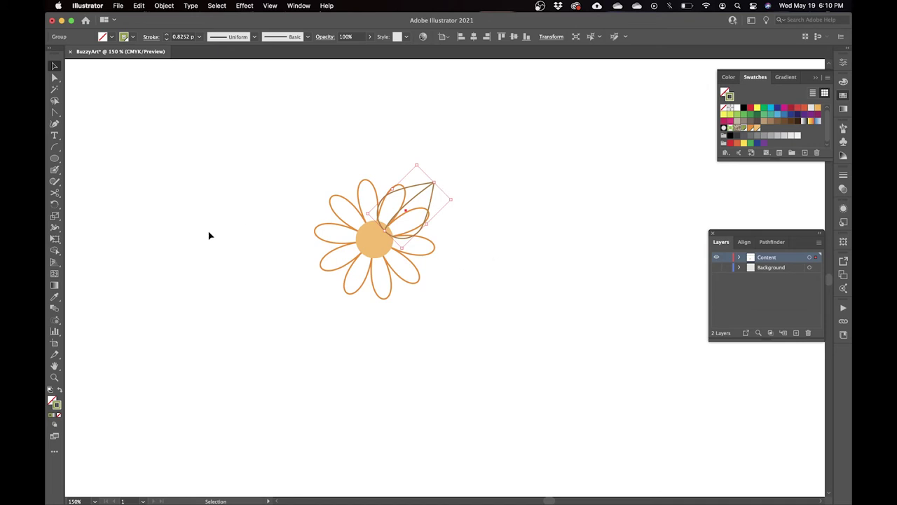
pyautogui.click(54, 204)
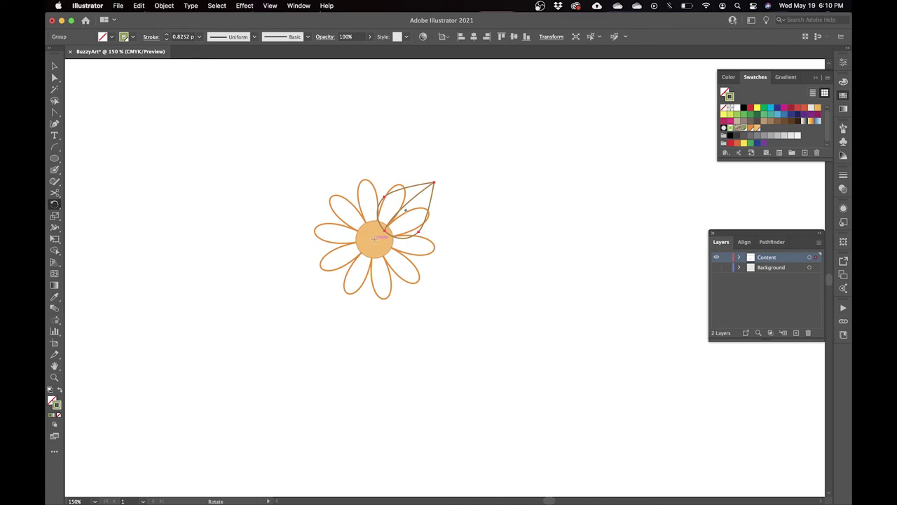
pyautogui.click(376, 237)
pyautogui.moveTo(480, 178); pyautogui.dragTo(481, 240)
pyautogui.press('v')
pyautogui.click(260, 392)
# Step: Send both green leaves to the back, behind the flower's petals and centre
pyautogui.press('super+equal')
pyautogui.press('super+equal')
pyautogui.moveTo(365, 206); pyautogui.dragTo(472, 265)
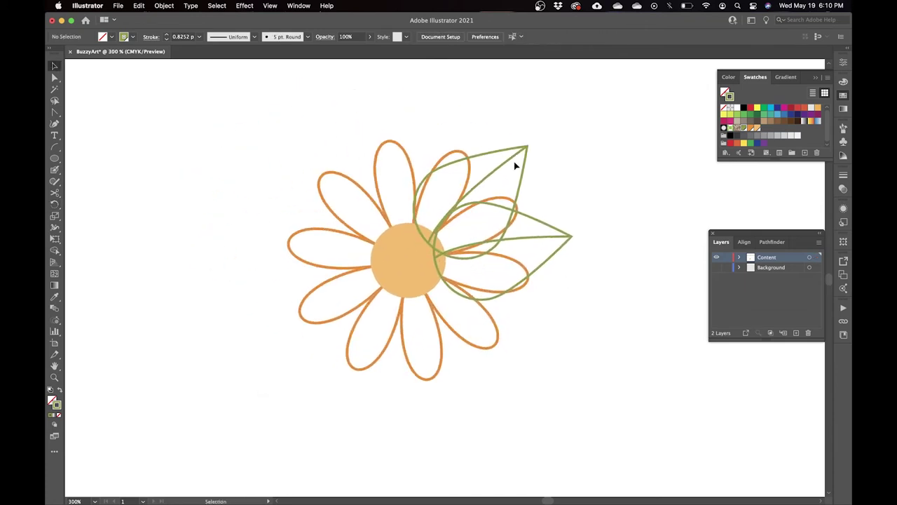
pyautogui.click(523, 170)
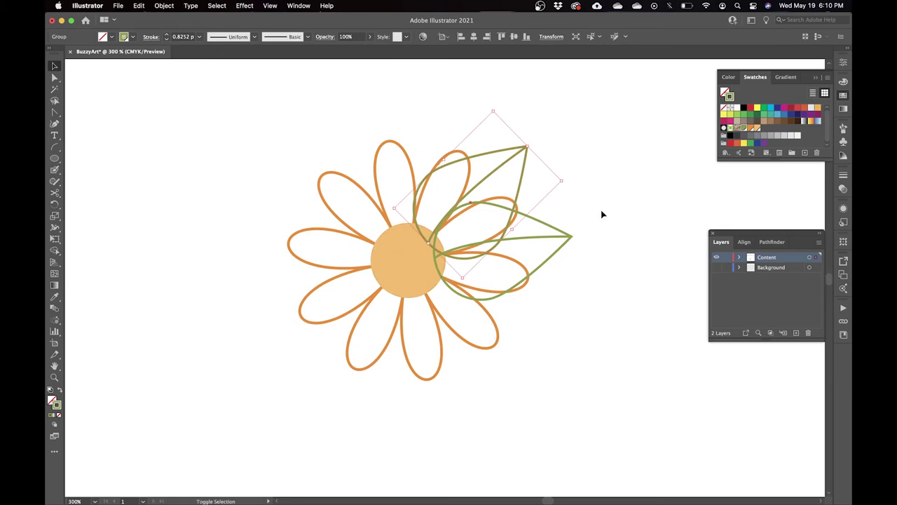
pyautogui.keyDown('shift'); pyautogui.click(551, 250); pyautogui.keyUp('shift')
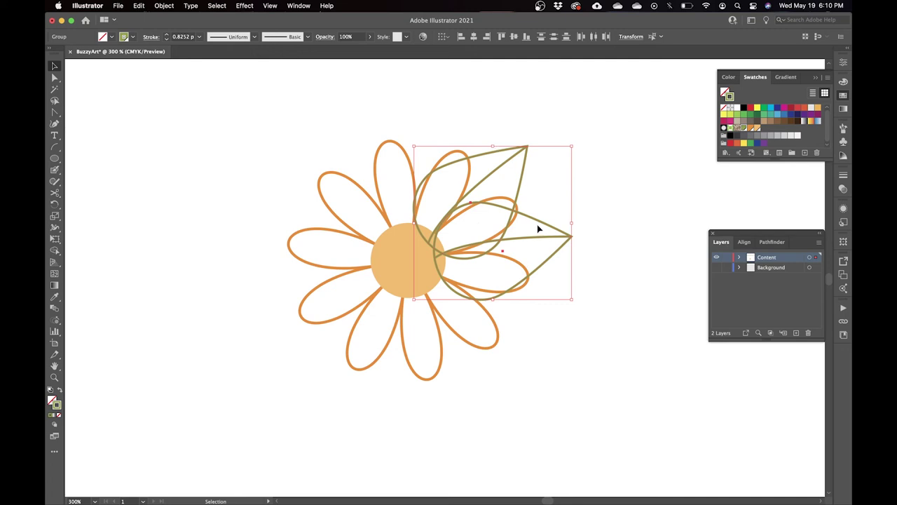
pyautogui.rightClick(538, 229)
pyautogui.moveTo(576, 351)
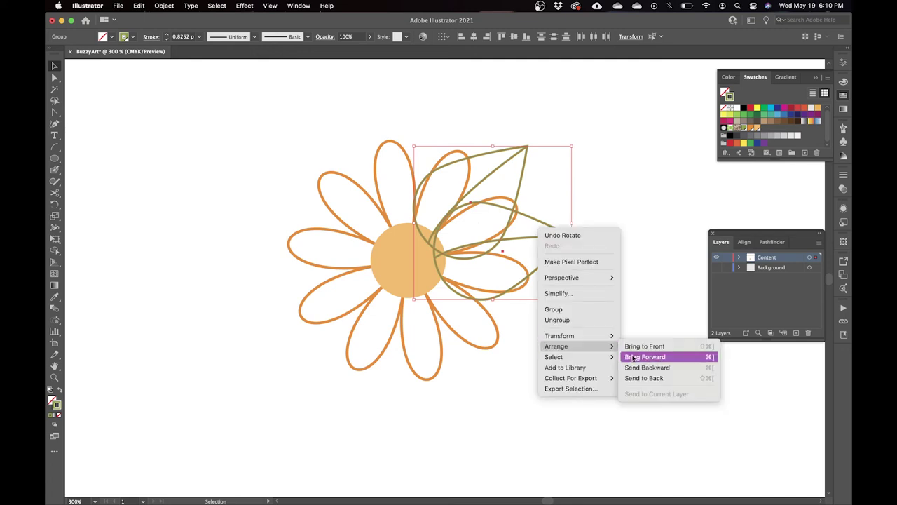
pyautogui.click(637, 381)
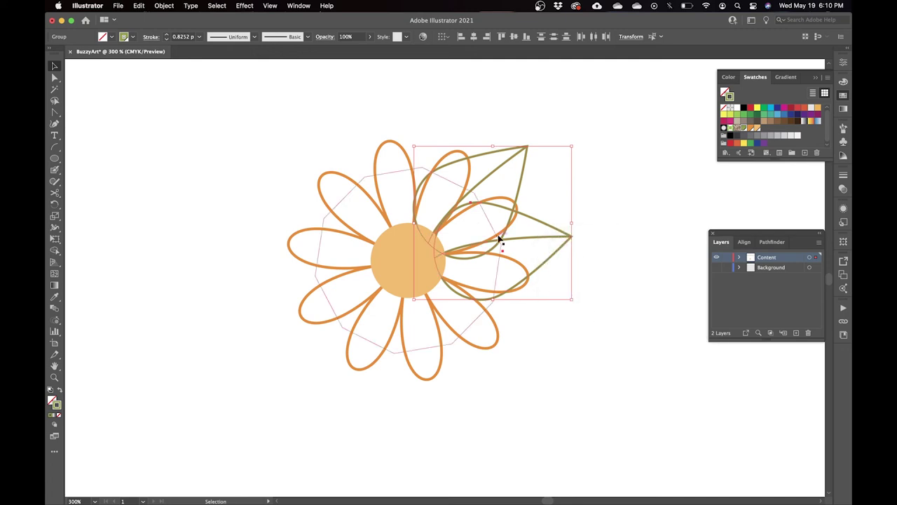
pyautogui.click(583, 175)
# Step: Add anchor points to the upper leaf's outline where it crosses the edges of the orange petals
pyautogui.click(505, 164)
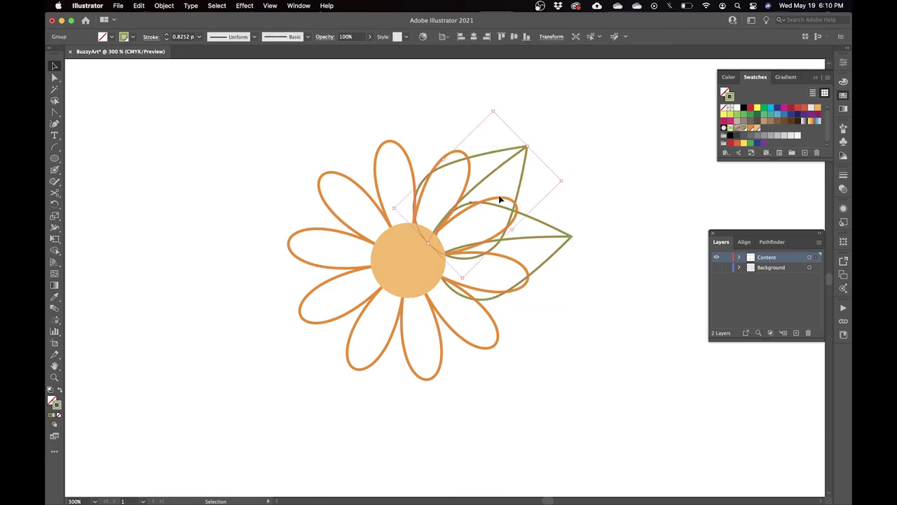
pyautogui.press('super+equal')
pyautogui.press('super+equal')
pyautogui.press('p')
pyautogui.press('+')
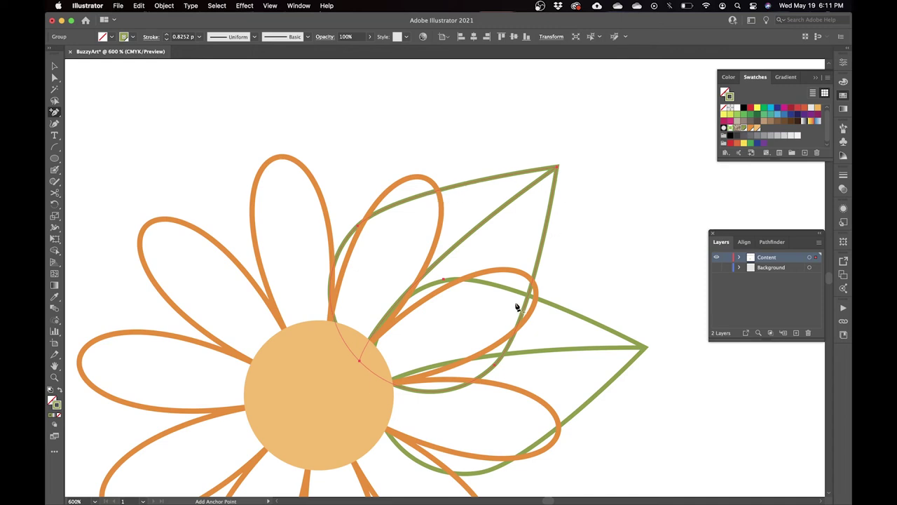
pyautogui.click(439, 192)
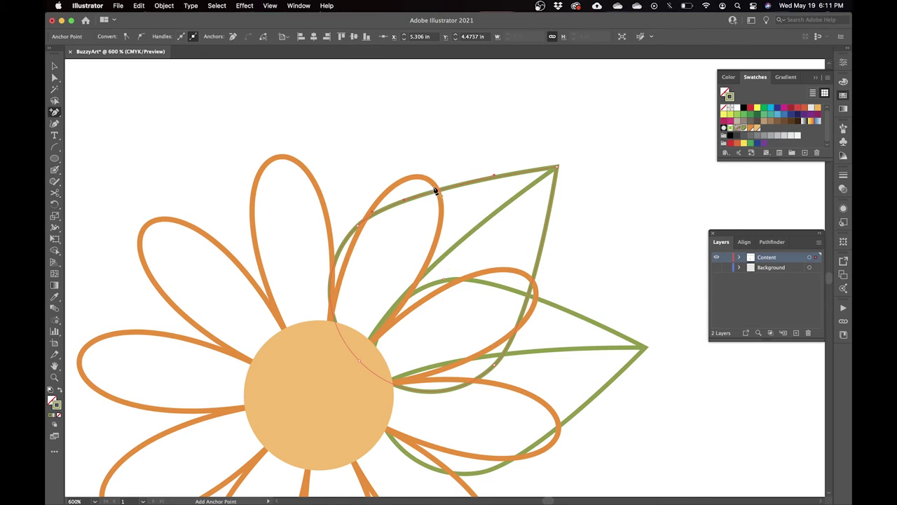
pyautogui.click(365, 220)
pyautogui.click(332, 270)
pyautogui.click(443, 197)
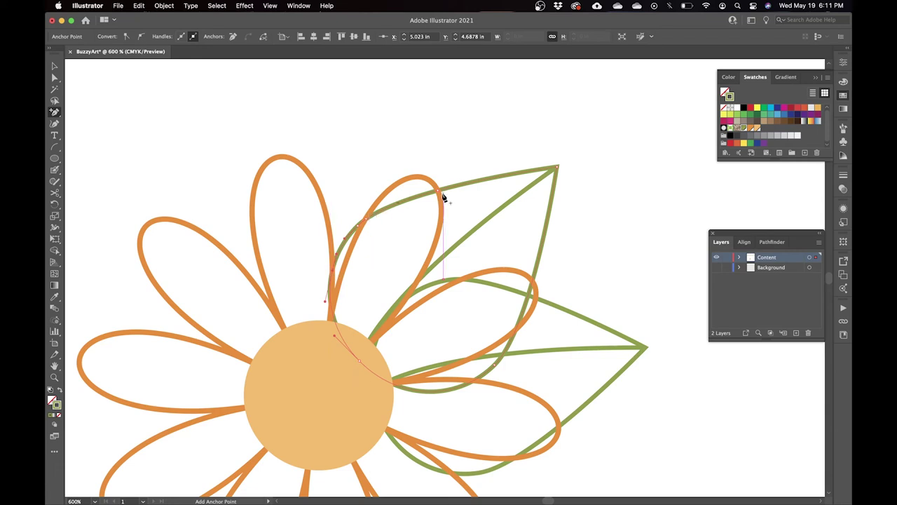
pyautogui.click(531, 302)
# Step: Set the stroke weight of both leaves to 1 pt
pyautogui.press('v')
pyautogui.click(439, 366)
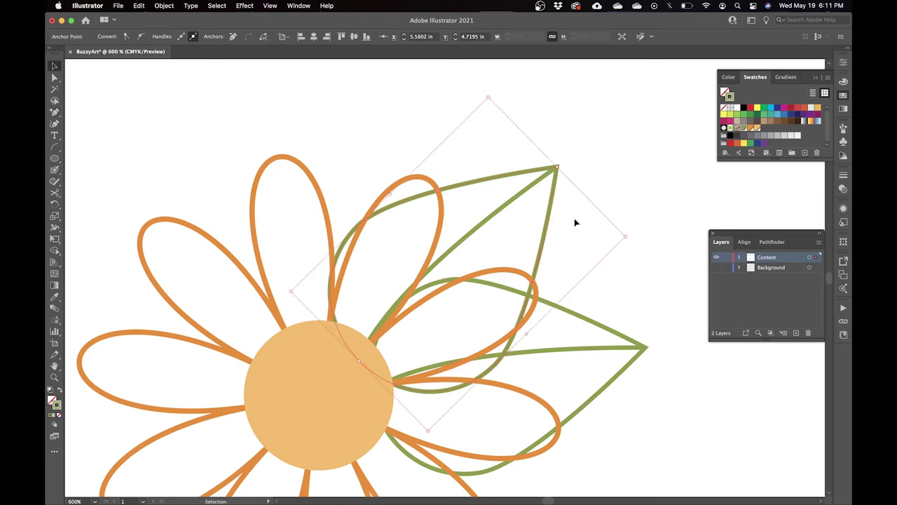
pyautogui.click(575, 356)
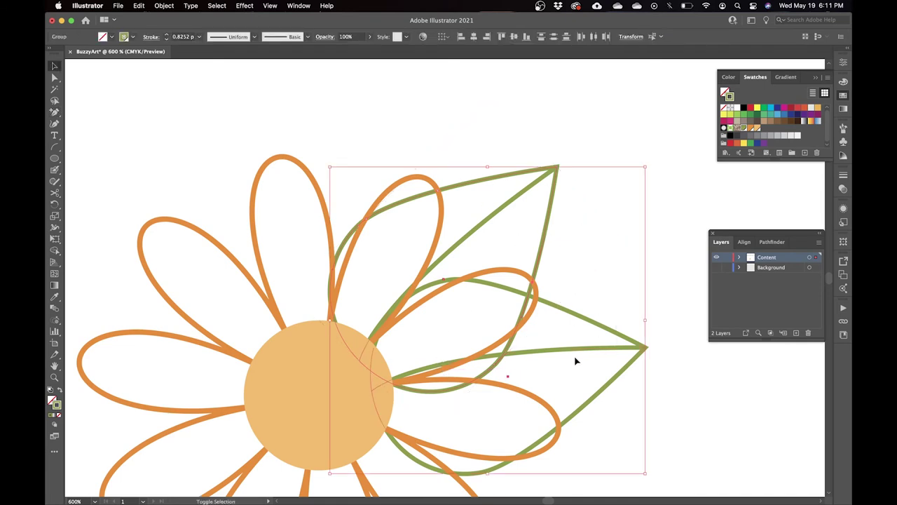
pyautogui.click(199, 36)
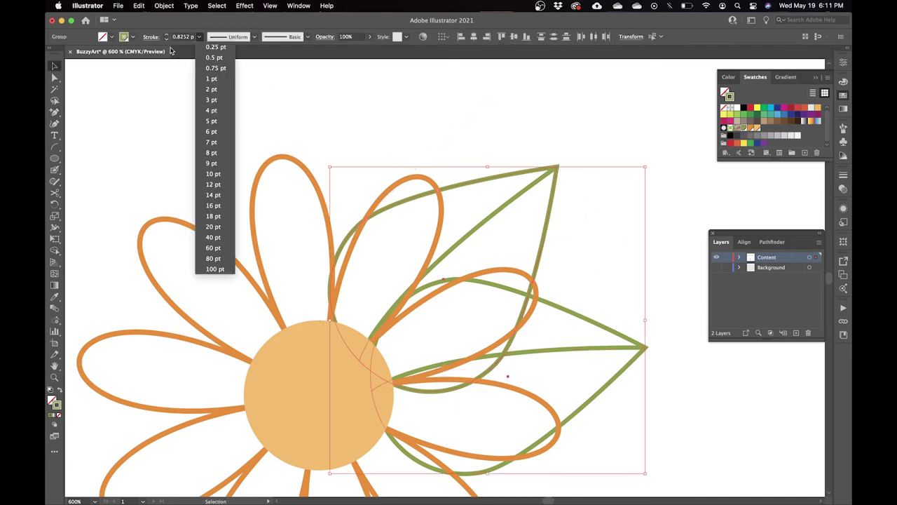
pyautogui.click(211, 78)
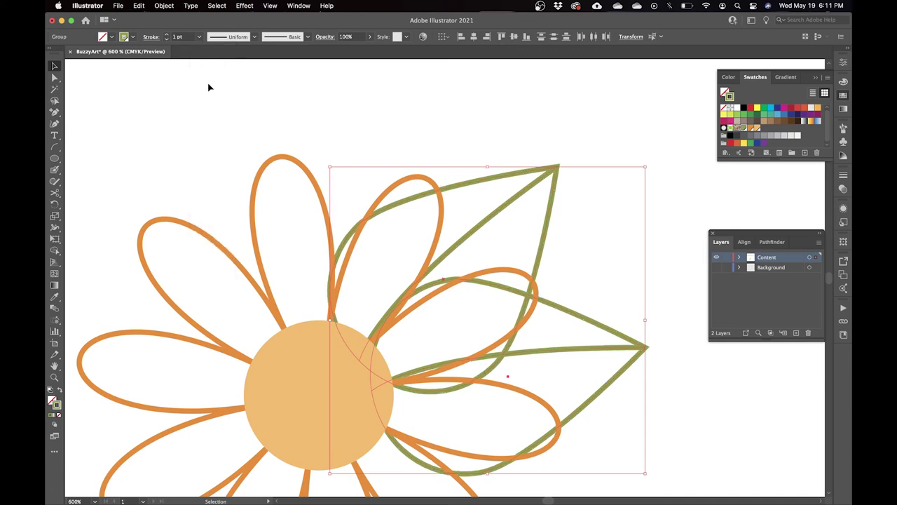
pyautogui.click(631, 37)
pyautogui.click(199, 37)
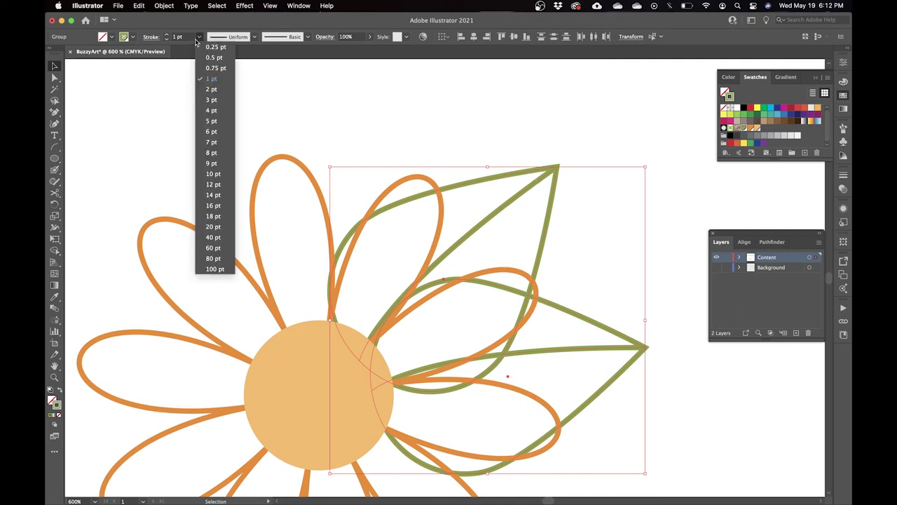
pyautogui.click(610, 130)
# Step: Delete the segment of the upper leaf's outline that runs inside the upper-right petal
pyautogui.press('a')
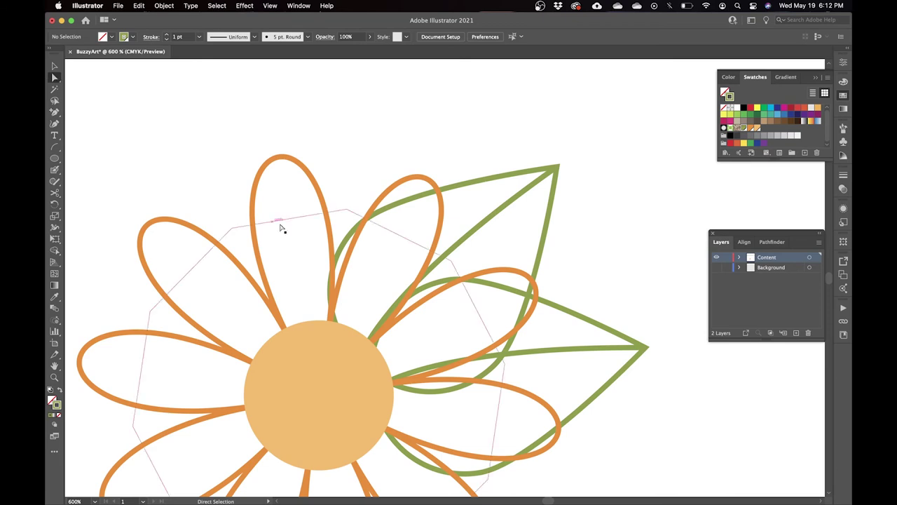
pyautogui.click(410, 203)
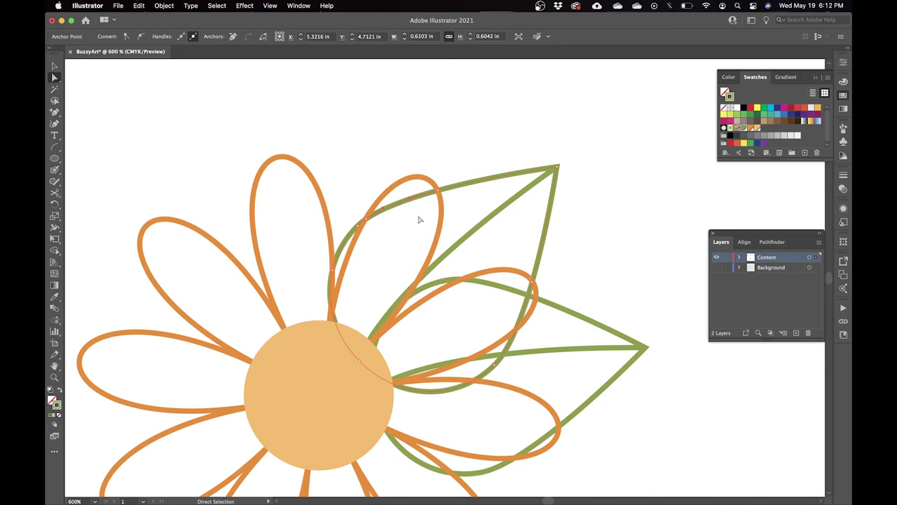
pyautogui.press('Delete')
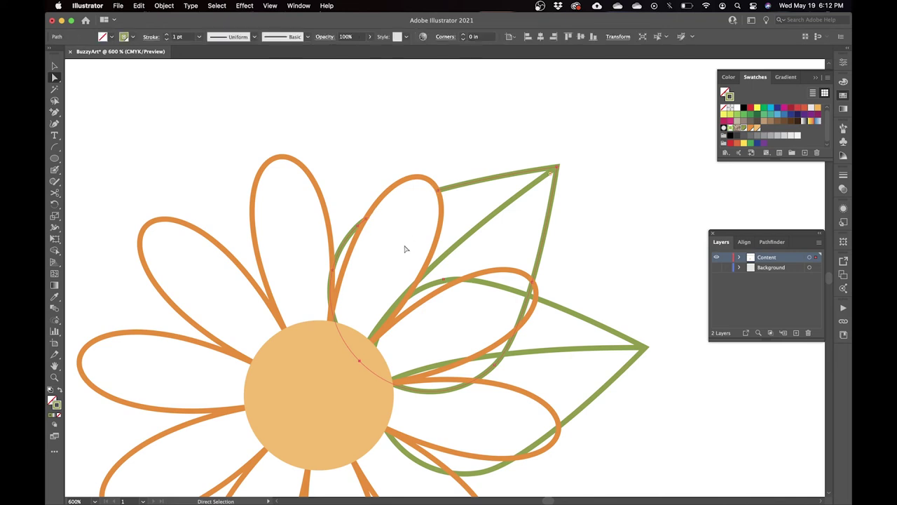
# Step: Remove the lower-right part of the upper leaf's outline, from the flower centre out to the second petal's edge
pyautogui.click(365, 300)
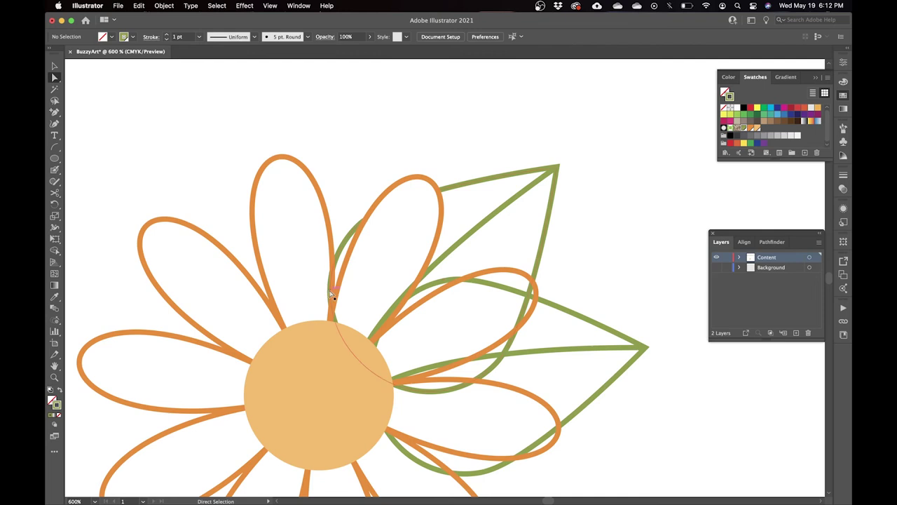
pyautogui.click(432, 395)
pyautogui.click(450, 394)
pyautogui.press('-')
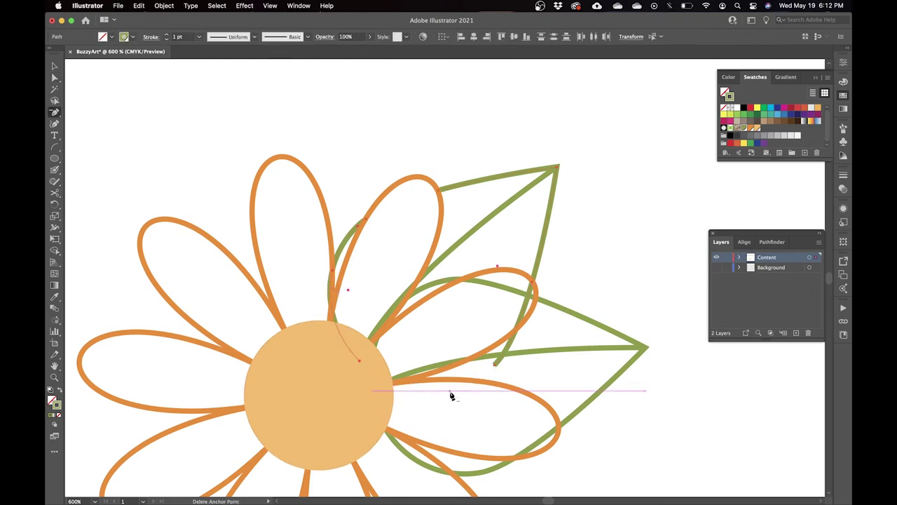
pyautogui.click(496, 366)
# Step: Trim the upper leaf's leftover left-hand outline piece so it no longer runs past the petal edge into the flower centre
pyautogui.press('a')
pyautogui.click(343, 245)
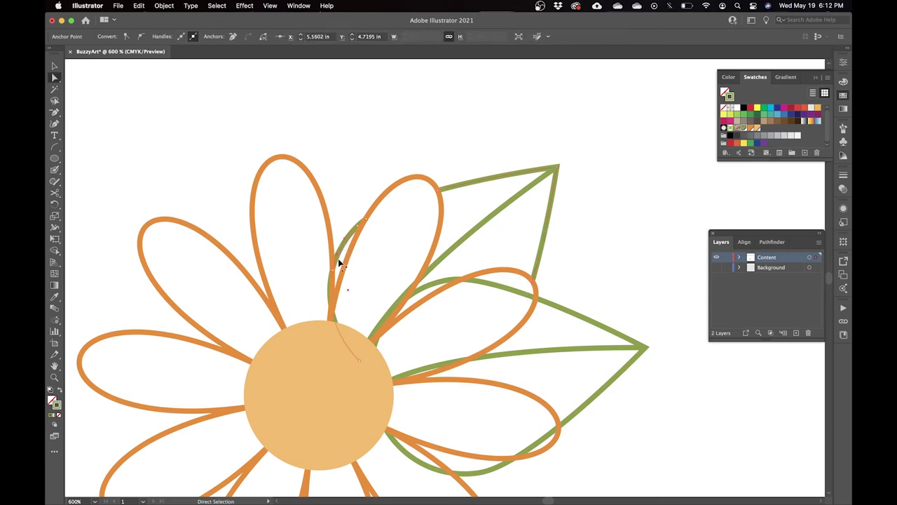
pyautogui.press('p')
pyautogui.press('a')
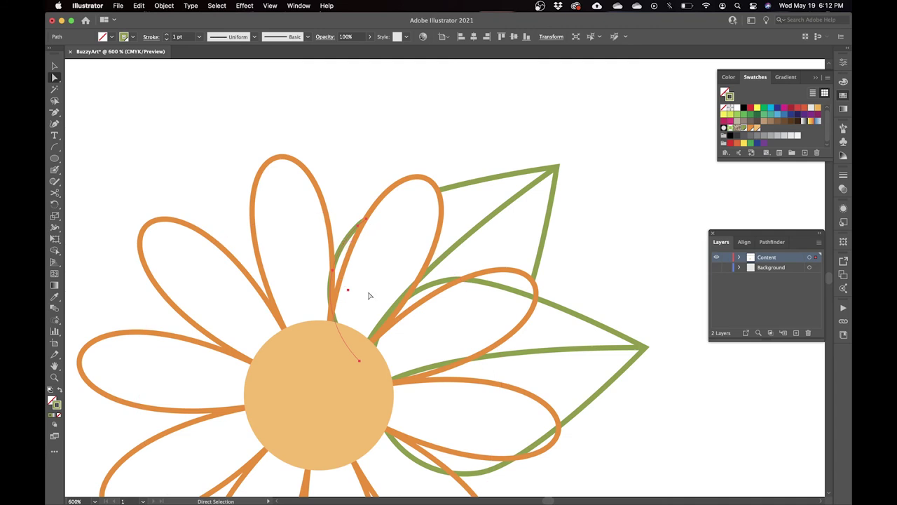
pyautogui.moveTo(360, 362); pyautogui.dragTo(354, 379)
pyautogui.press('v')
# Step: Add an anchor point where the upper leaf's vein meets the petal edge and remove the vein's end inside the flower
pyautogui.click(534, 184)
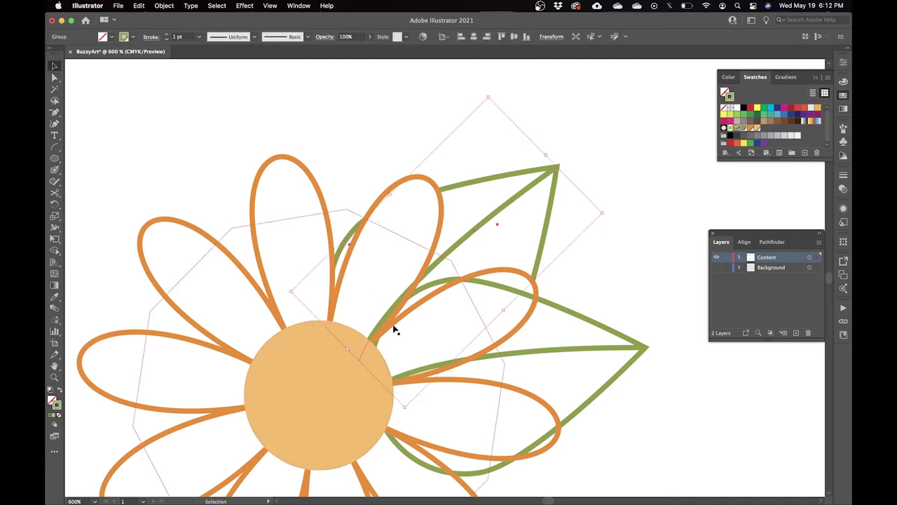
pyautogui.press('super+shift+a')
pyautogui.press('+')
pyautogui.click(417, 286)
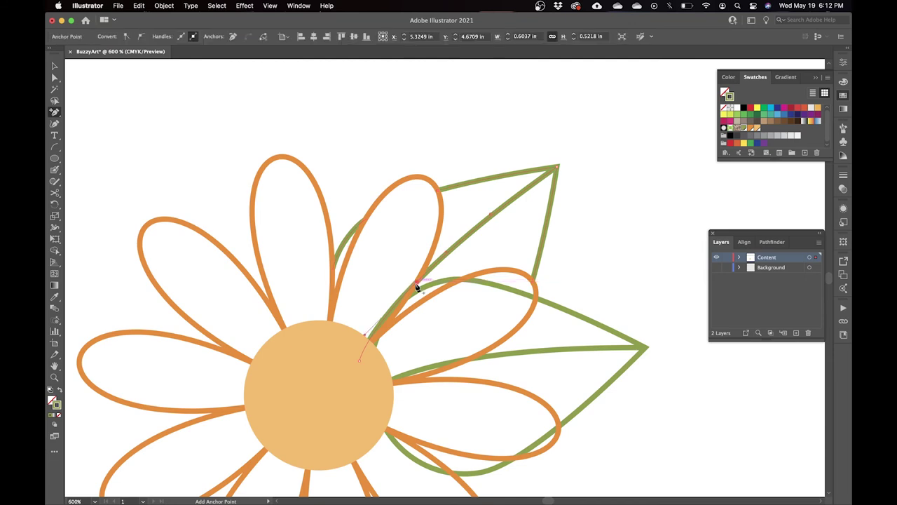
pyautogui.press('-')
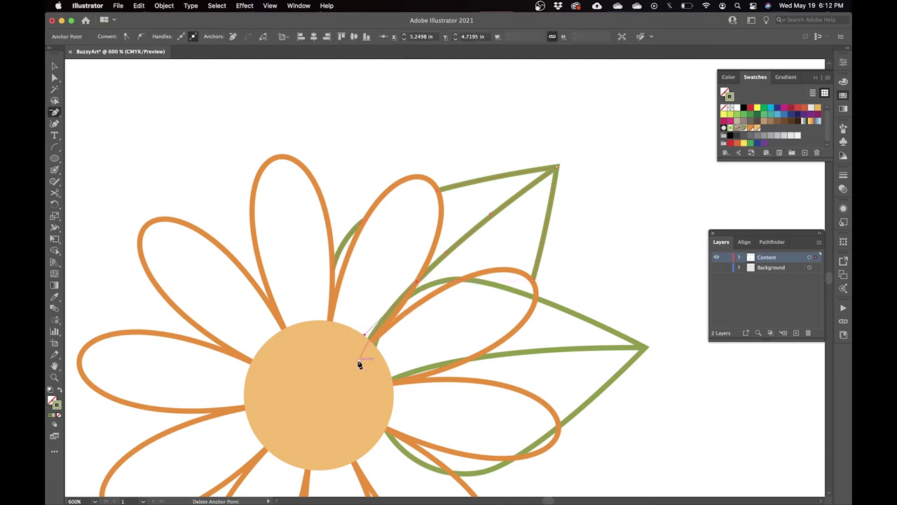
pyautogui.press('v')
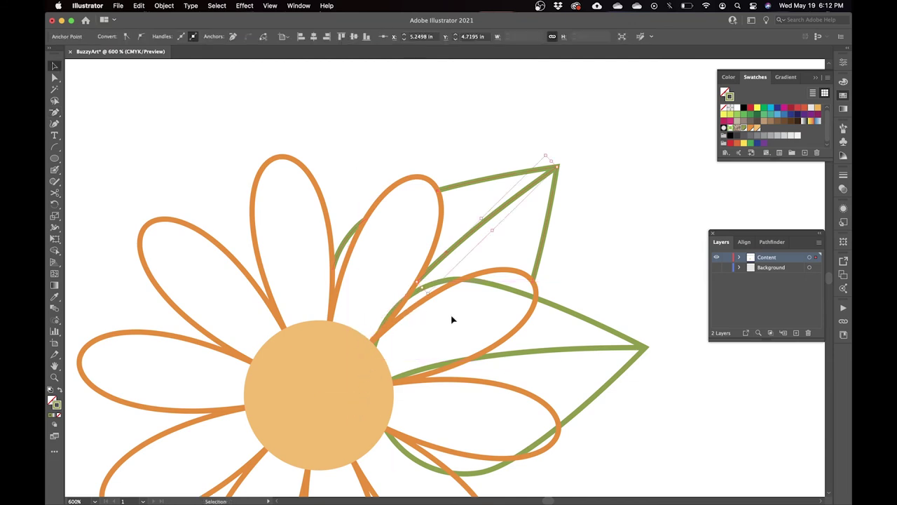
pyautogui.click(616, 217)
# Step: Add anchor points to the lower leaf's outline where it crosses the edges of the petals overlapping it
pyautogui.scroll(-2, 547, 248)
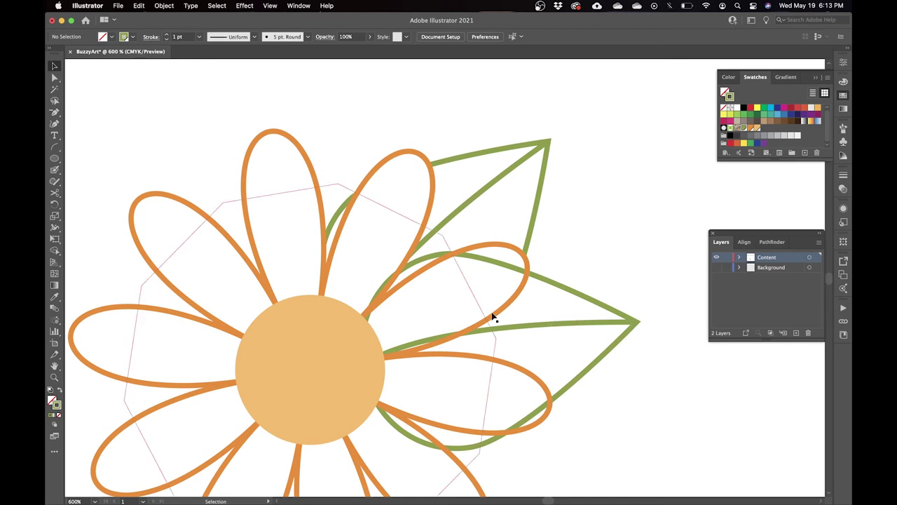
pyautogui.click(618, 324)
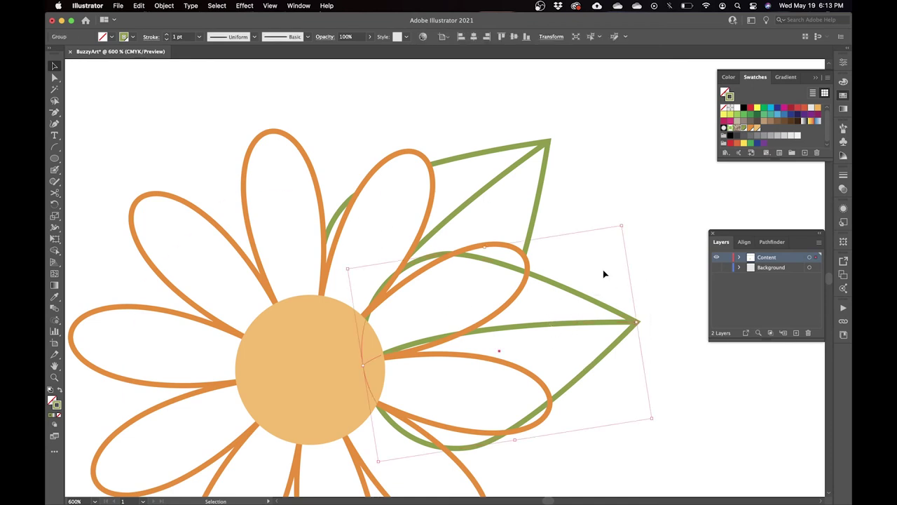
pyautogui.press('+')
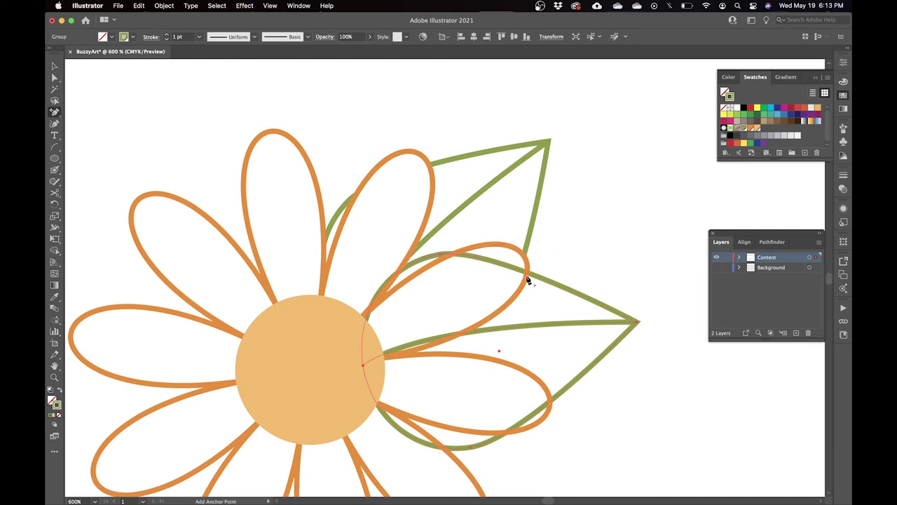
pyautogui.click(528, 274)
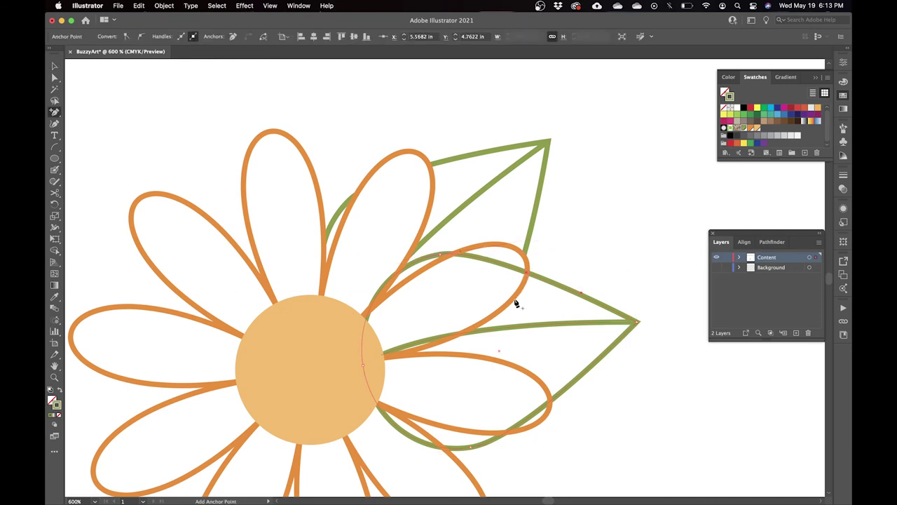
pyautogui.click(453, 256)
pyautogui.scroll(-3, 407, 350)
pyautogui.click(436, 378)
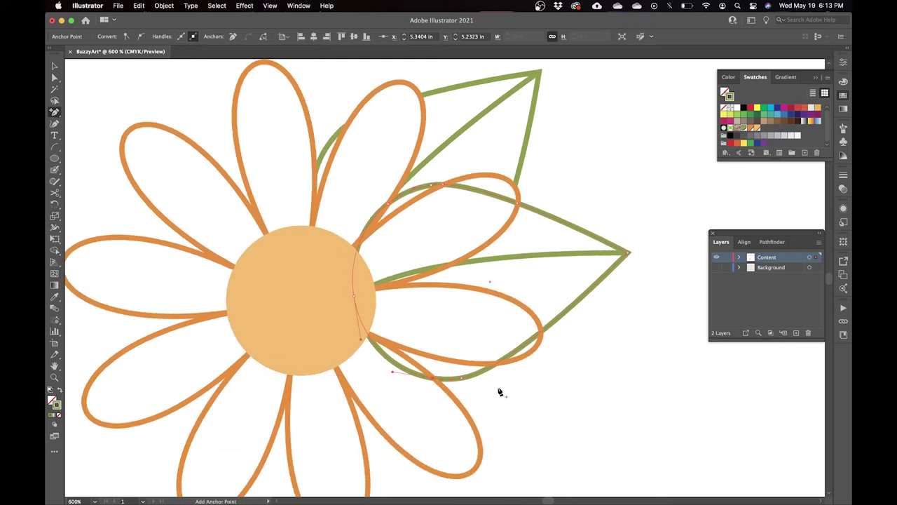
pyautogui.click(541, 336)
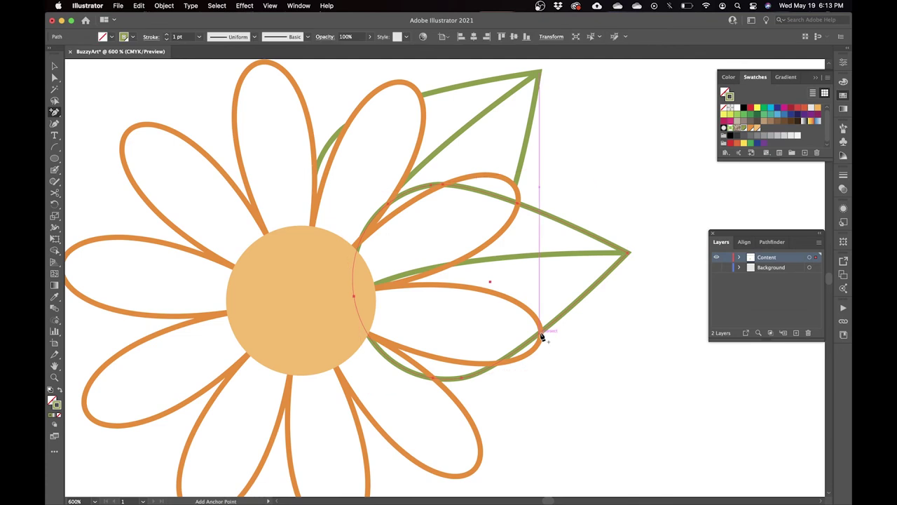
# Step: Add an anchor point where the lower leaf's vein meets the petal edge and remove the vein's inner end
pyautogui.keyDown('super'); pyautogui.click(541, 257); pyautogui.keyUp('super')
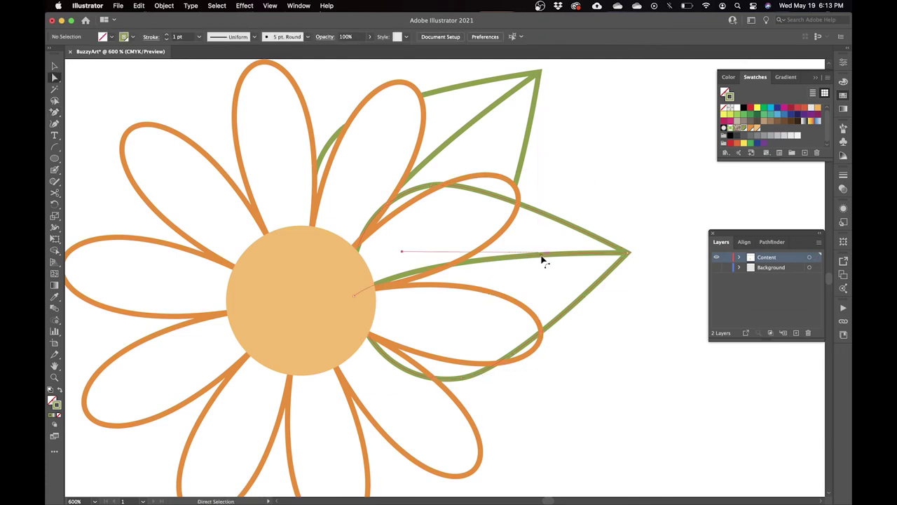
pyautogui.click(452, 268)
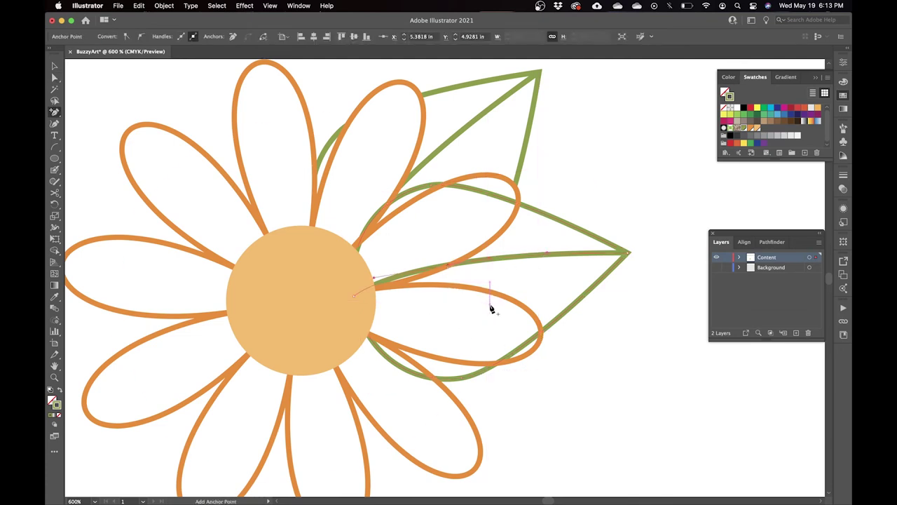
pyautogui.press('alt')
pyautogui.click(371, 297)
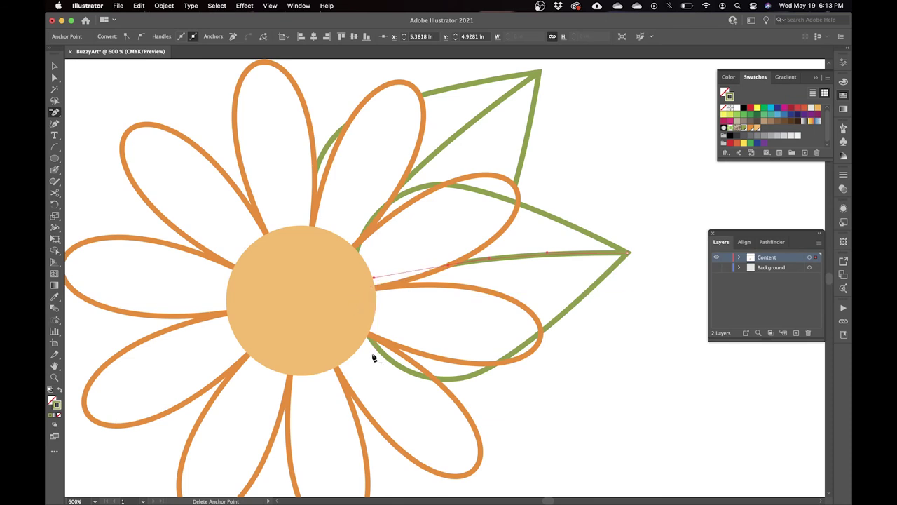
# Step: Delete the lower leaf's outline segments that run inside the upper petal and through the flower centre
pyautogui.press('a')
pyautogui.click(450, 232)
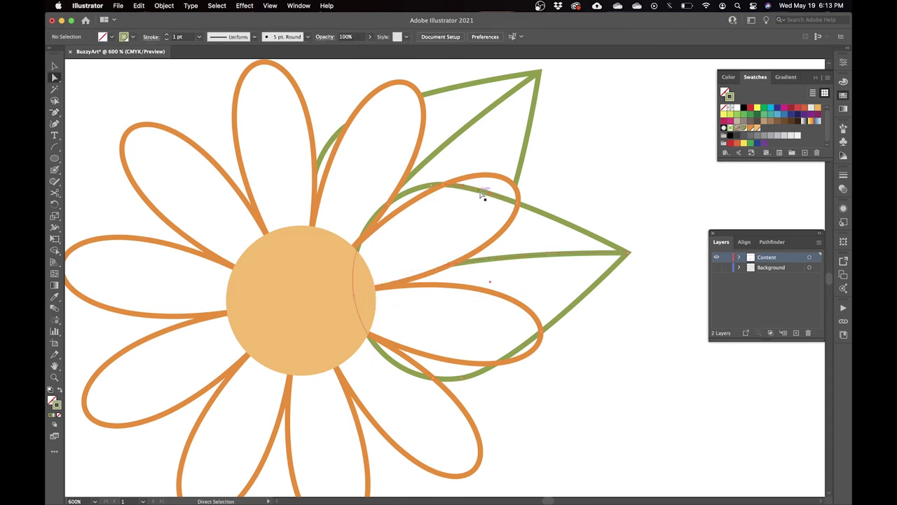
pyautogui.click(470, 244)
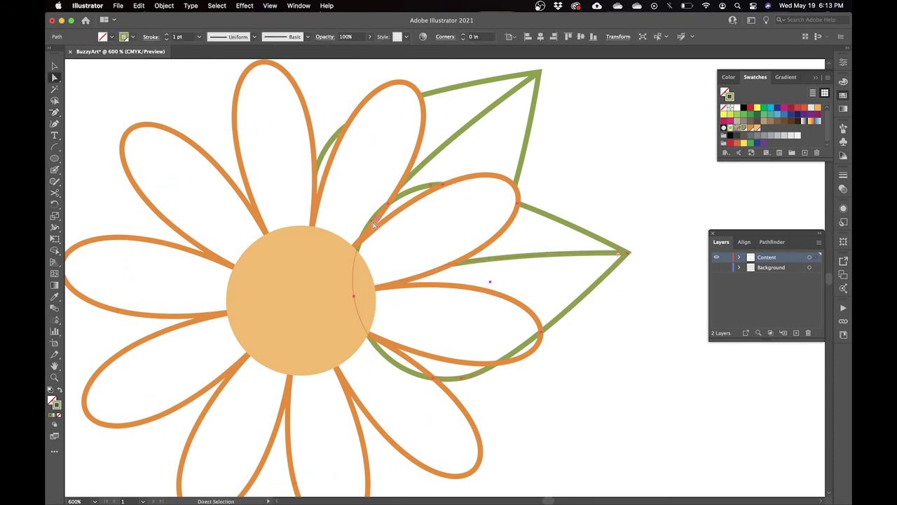
pyautogui.click(359, 319)
pyautogui.press('Delete')
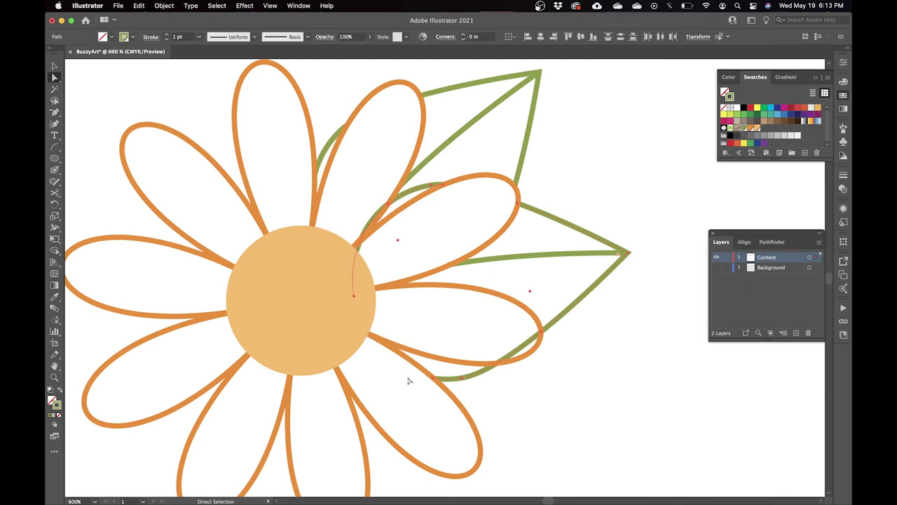
pyautogui.click(354, 302)
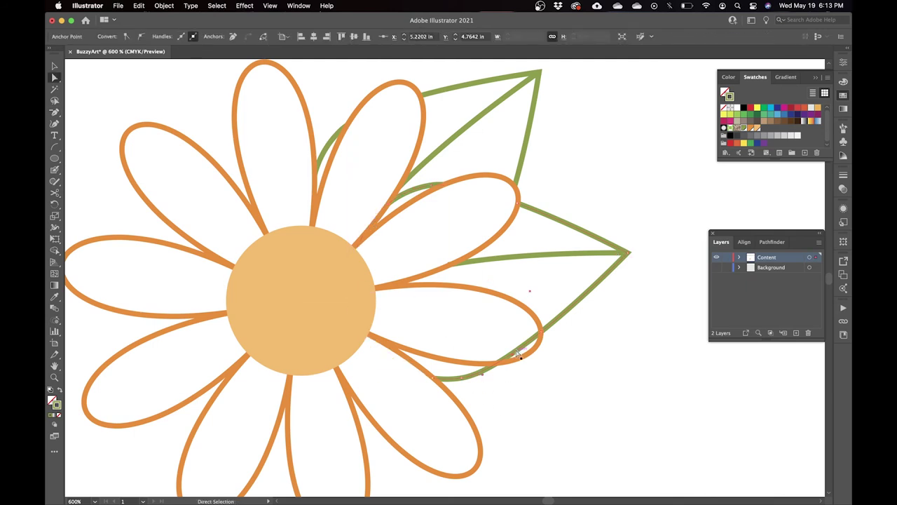
# Step: Add an anchor point where the lower leaf crosses the lower petal's bottom edge and delete the outline piece inside that petal
pyautogui.press('+')
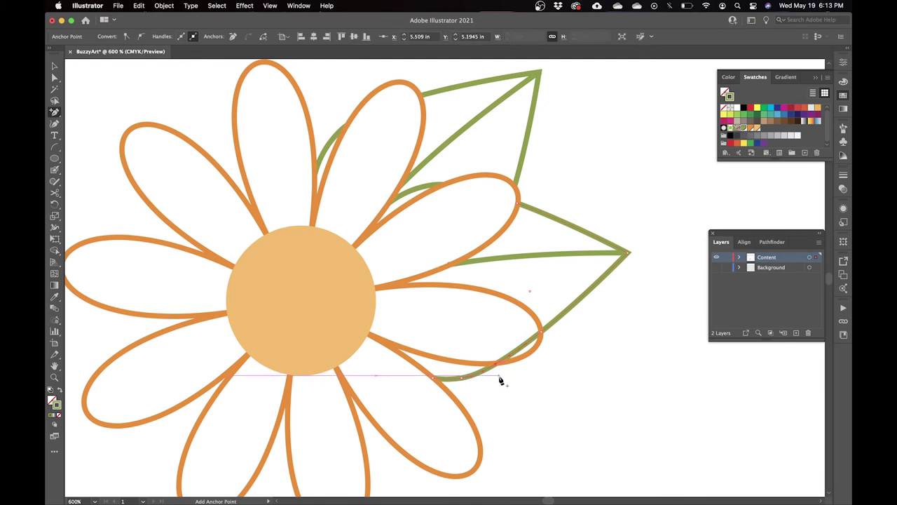
pyautogui.press('a')
pyautogui.click(547, 380)
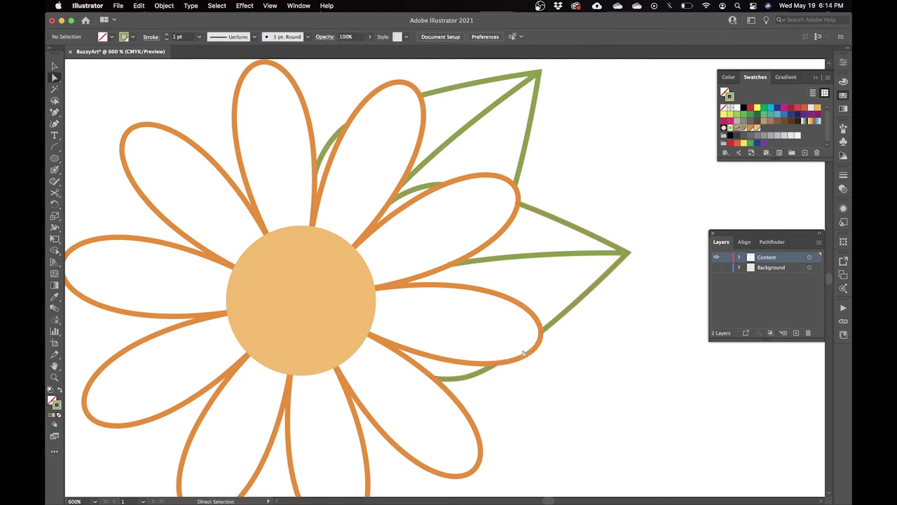
pyautogui.press('v')
pyautogui.click(574, 336)
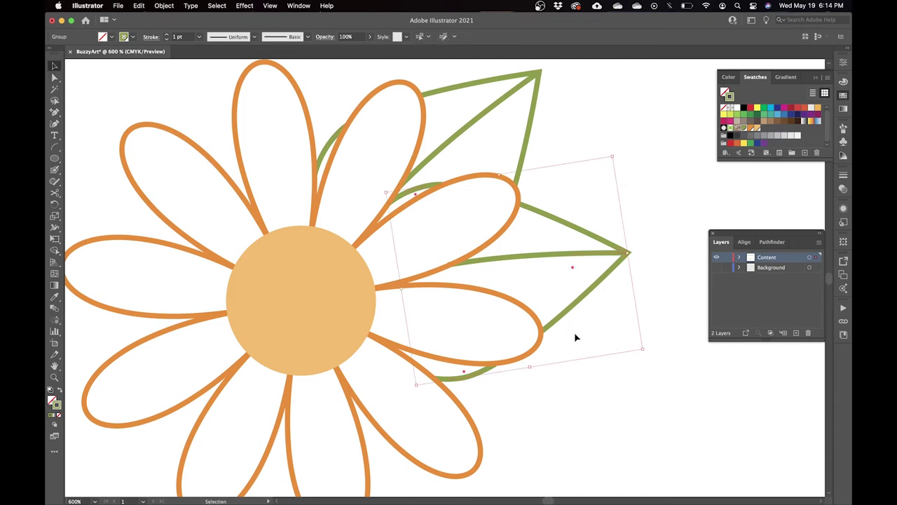
pyautogui.press('+')
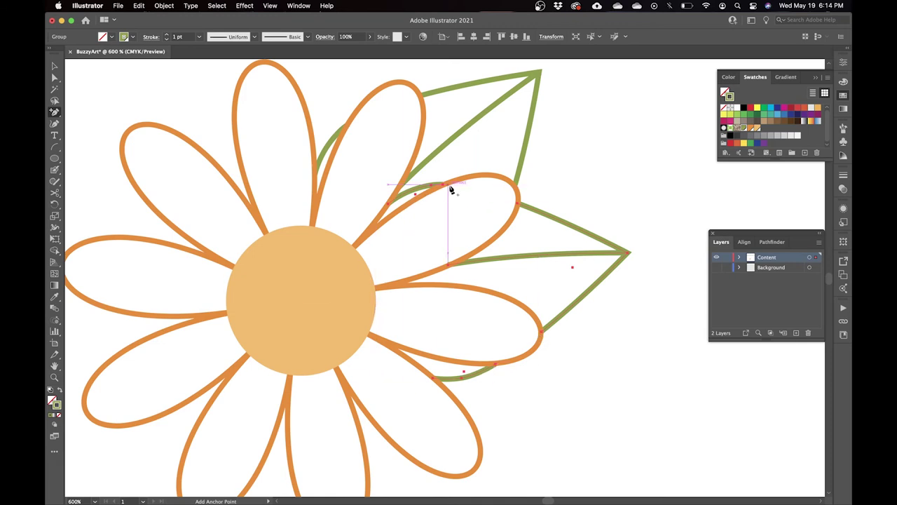
pyautogui.press('a')
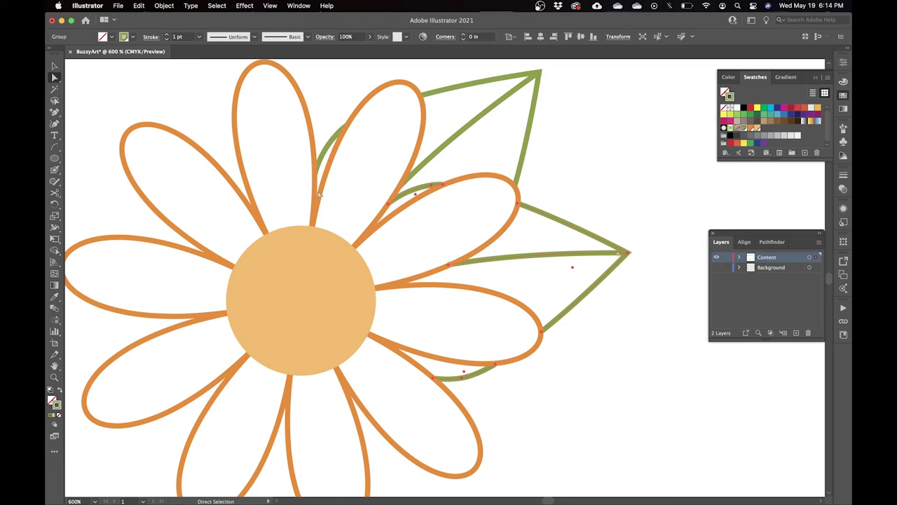
pyautogui.click(475, 212)
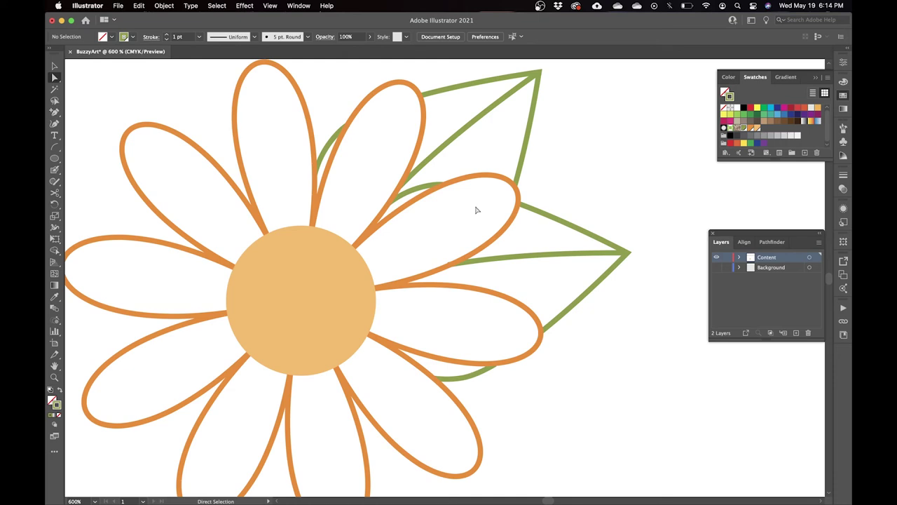
# Step: Move the end anchor of the lower leaf's vein inward so its corner stays hidden under the petal's orange stroke
pyautogui.press('super+equal')
pyautogui.press('super+equal')
pyautogui.press('super+equal')
pyautogui.press('super+equal')
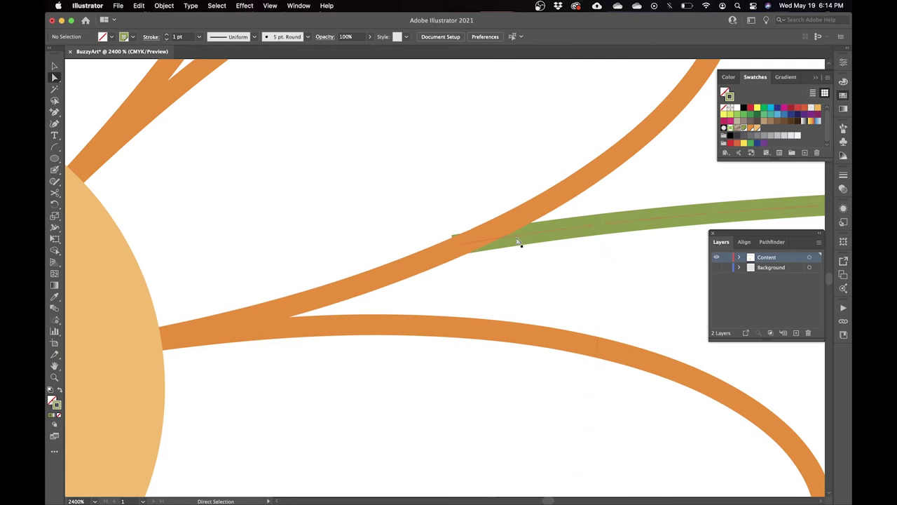
pyautogui.moveTo(520, 241); pyautogui.dragTo(464, 244)
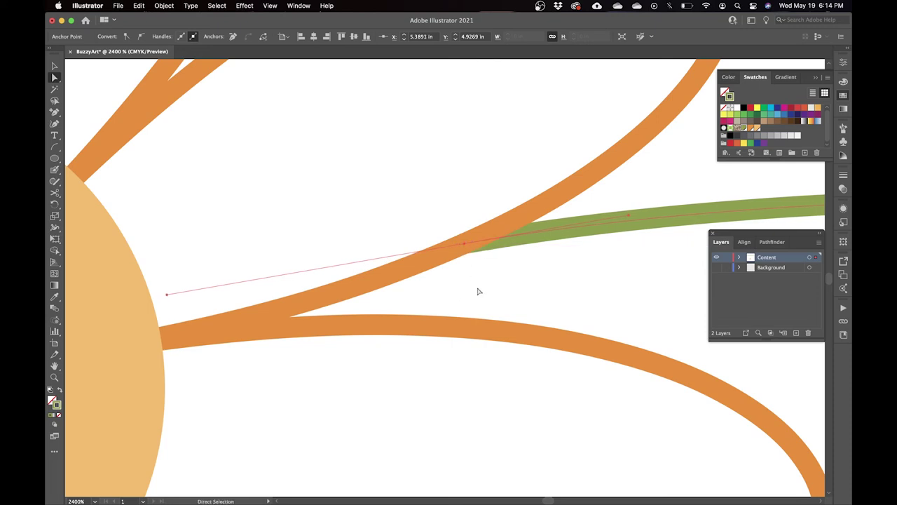
pyautogui.press('super+minus')
pyautogui.press('super+minus')
pyautogui.press('super+minus')
pyautogui.press('super+minus')
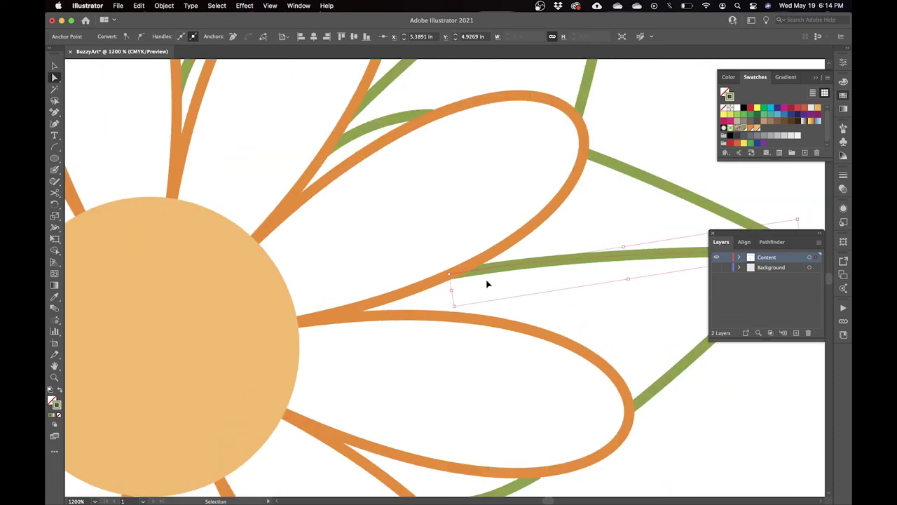
pyautogui.click(609, 199)
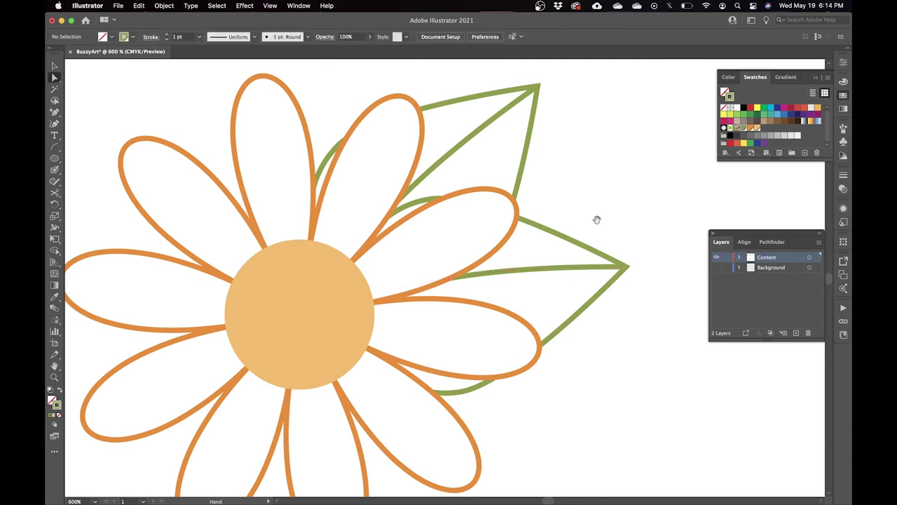
# Step: Select the flower together with both trimmed leaves and group them into one object
pyautogui.scroll(-2, 560, 210)
pyautogui.hscroll(2, 561, 210)
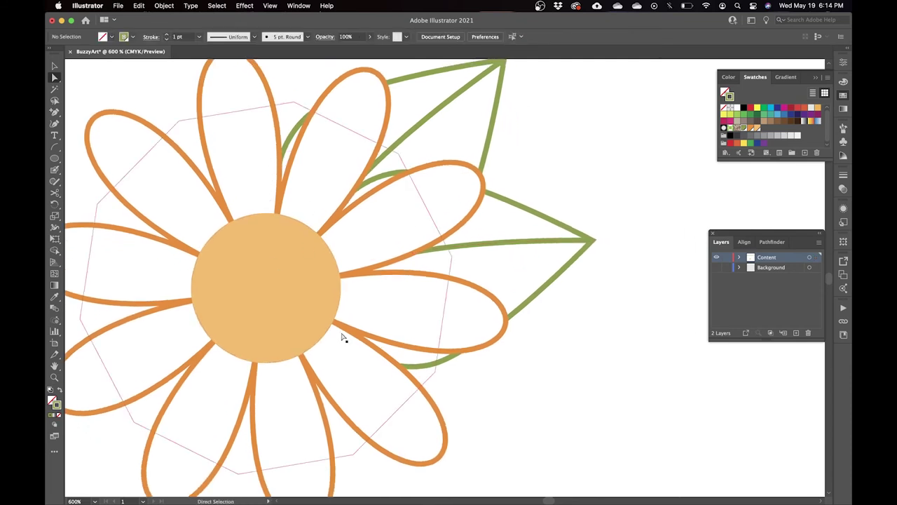
pyautogui.press('super+minus')
pyautogui.press('super+minus')
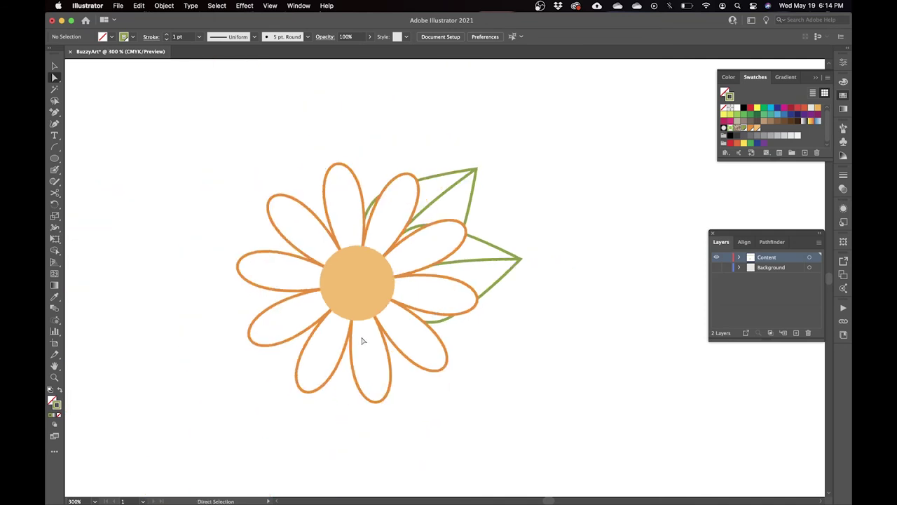
pyautogui.press('v')
pyautogui.press('super+minus')
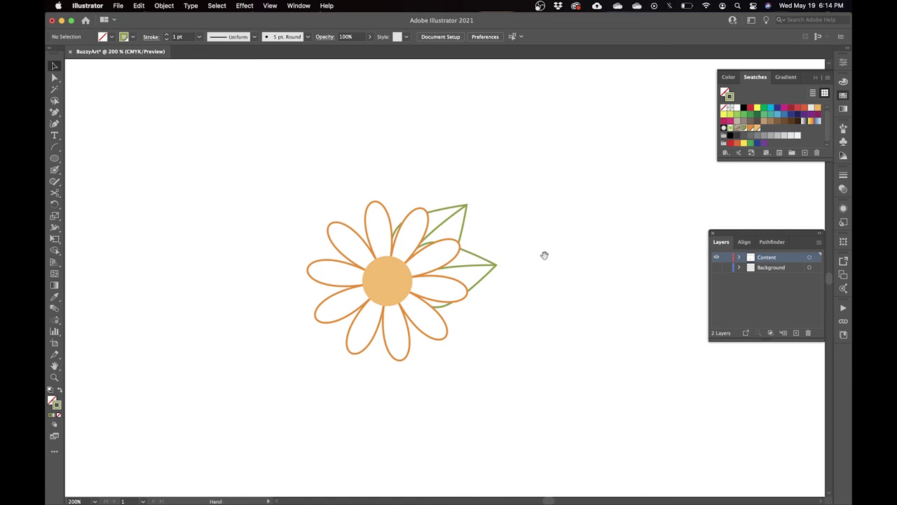
pyautogui.scroll(-3, 545, 255)
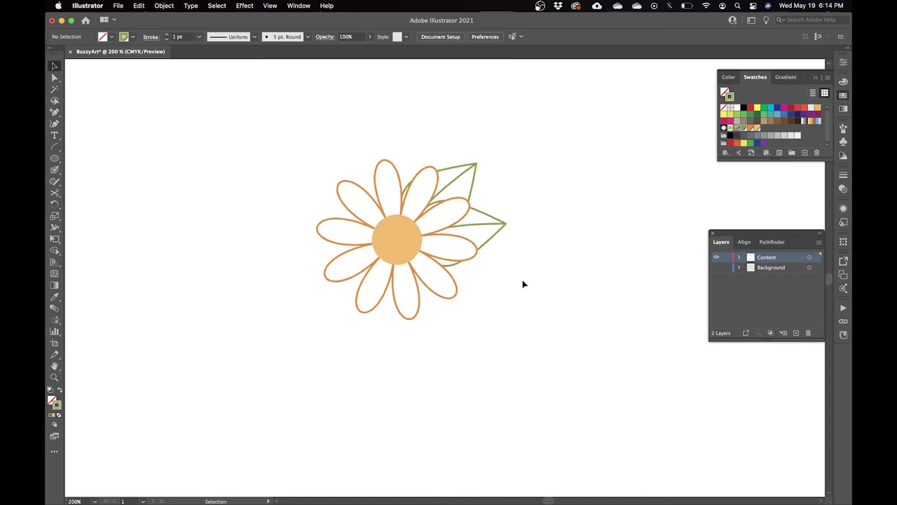
pyautogui.moveTo(554, 149); pyautogui.dragTo(279, 359)
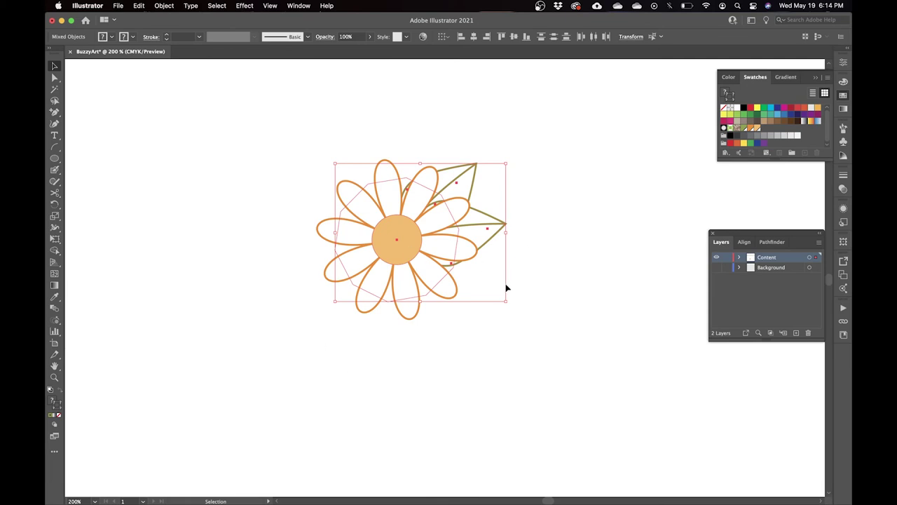
pyautogui.press('a')
pyautogui.press('v')
pyautogui.click(362, 320)
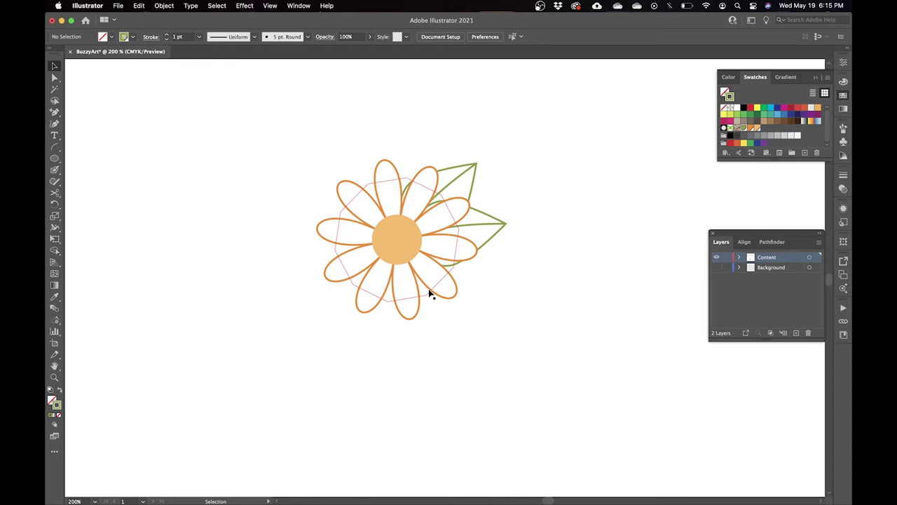
# Step: Save the grouped flower as a new dynamic symbol named Flower with the Graphic export type
pyautogui.press('super+minus')
pyautogui.press('super+0')
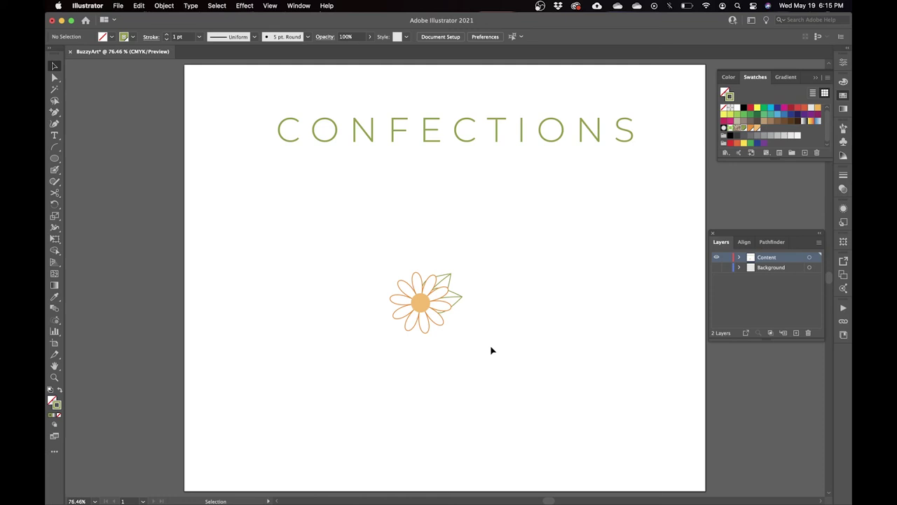
pyautogui.moveTo(393, 255); pyautogui.dragTo(479, 350)
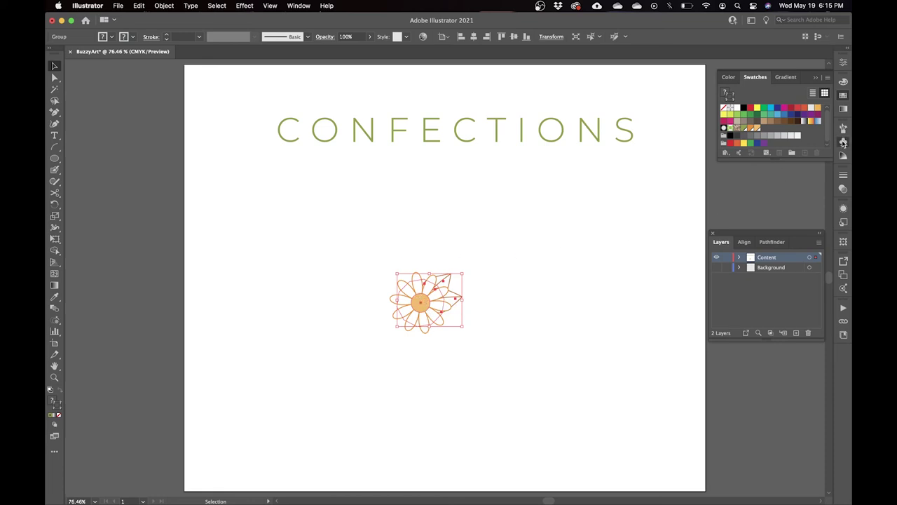
pyautogui.click(842, 142)
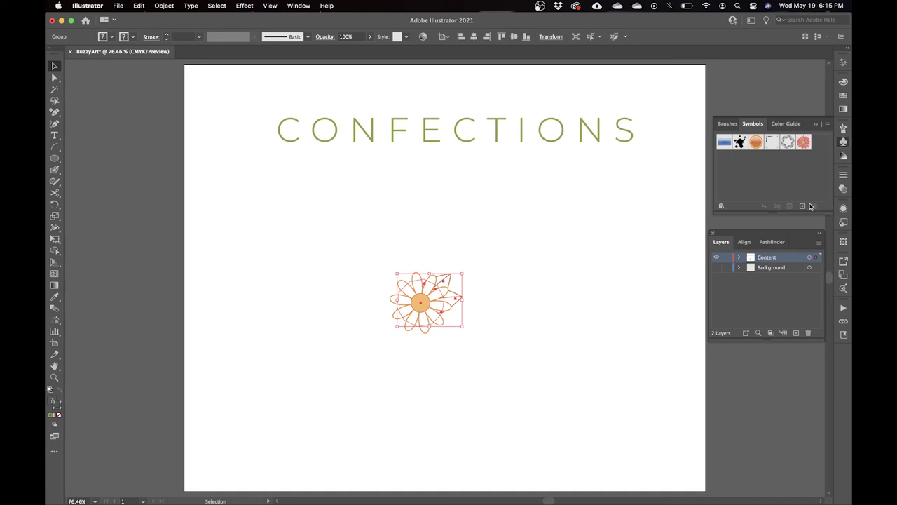
pyautogui.click(298, 6)
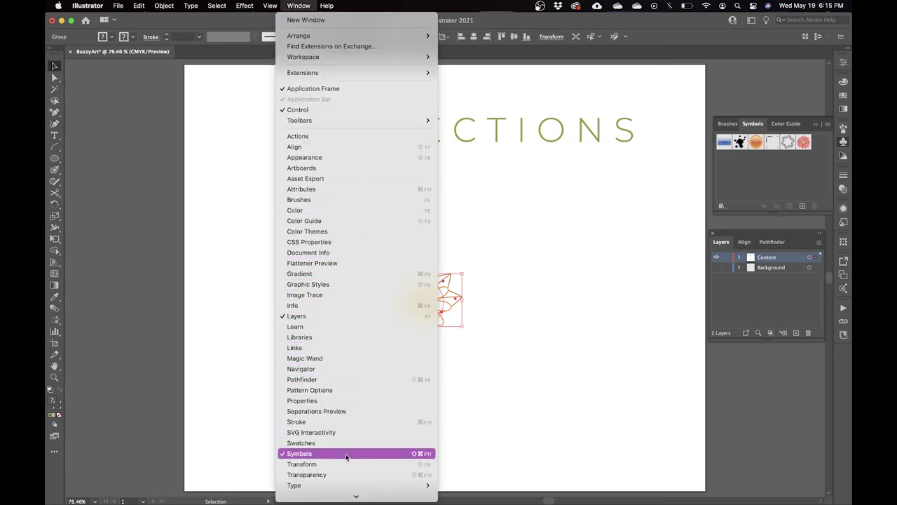
pyautogui.click(768, 185)
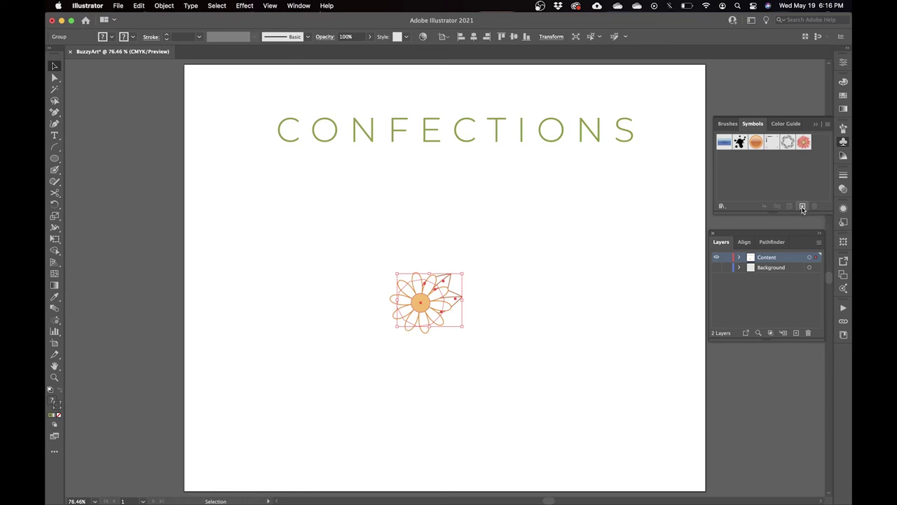
pyautogui.click(803, 206)
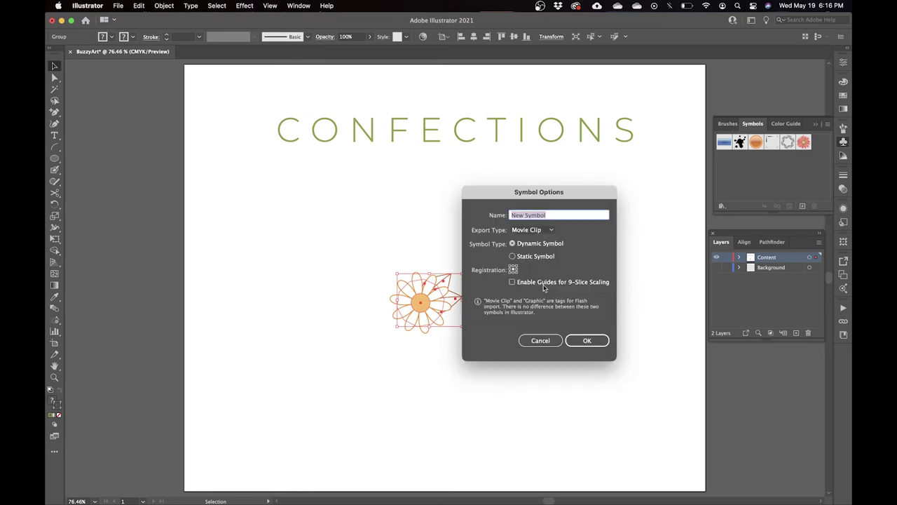
pyautogui.write('Fl')
pyautogui.click(527, 230)
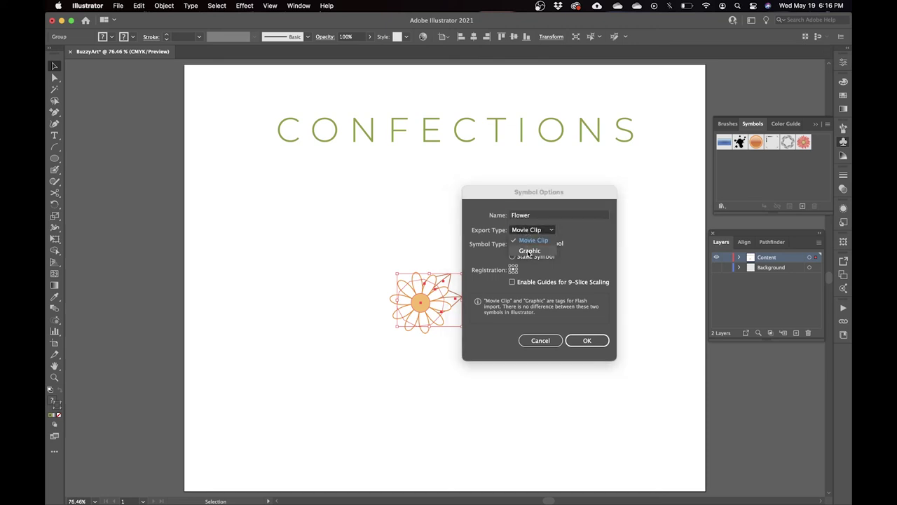
pyautogui.click(529, 251)
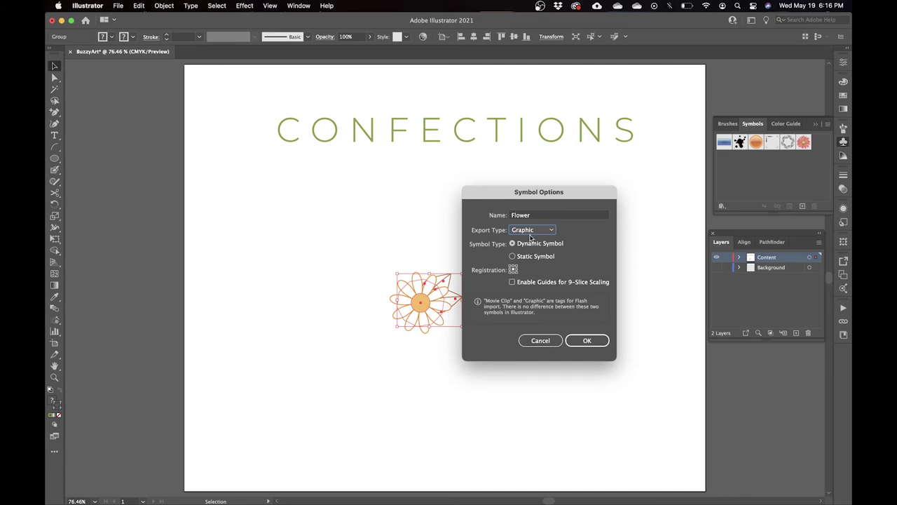
pyautogui.click(531, 232)
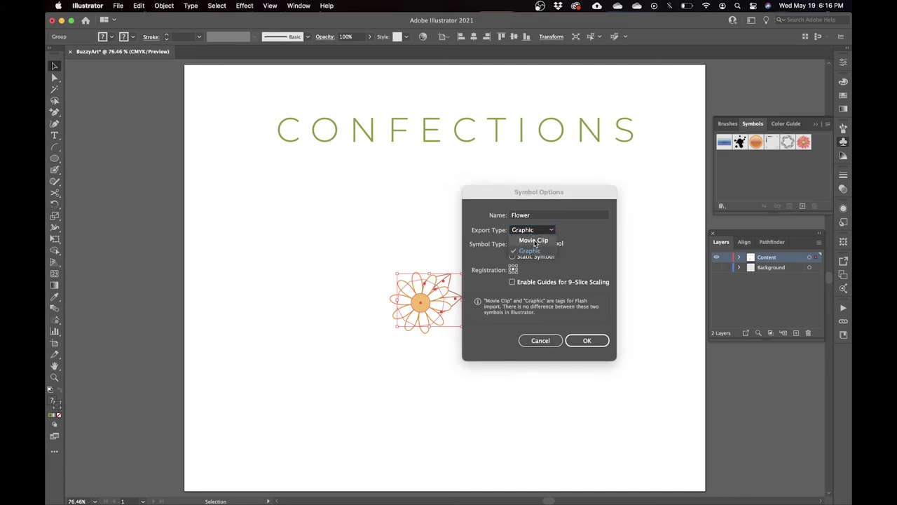
pyautogui.click(547, 232)
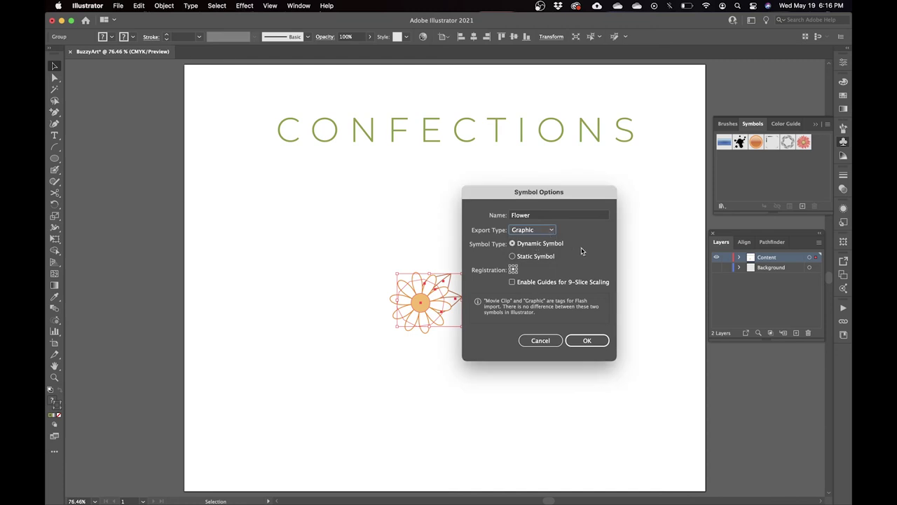
pyautogui.click(580, 342)
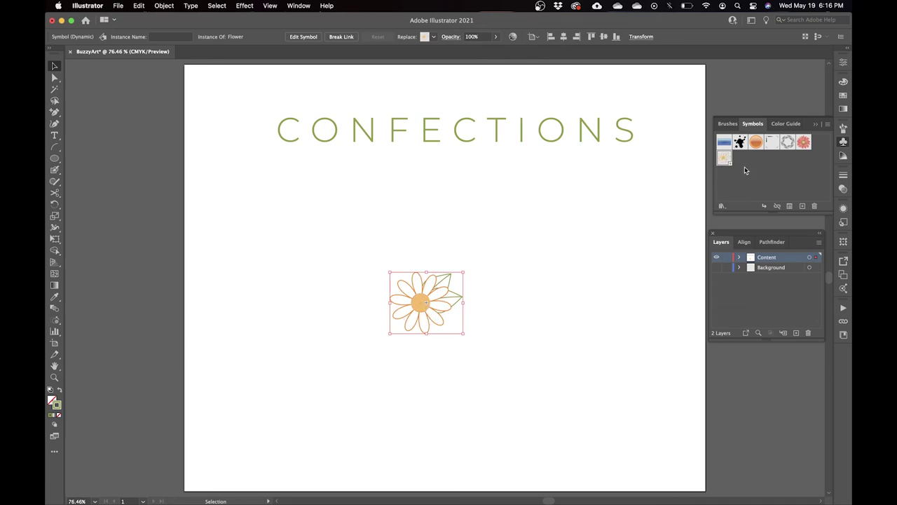
# Step: Place two more instances of the Flower symbol, one above and one beside the original flower
pyautogui.click(724, 160)
pyautogui.moveTo(725, 160); pyautogui.dragTo(511, 214)
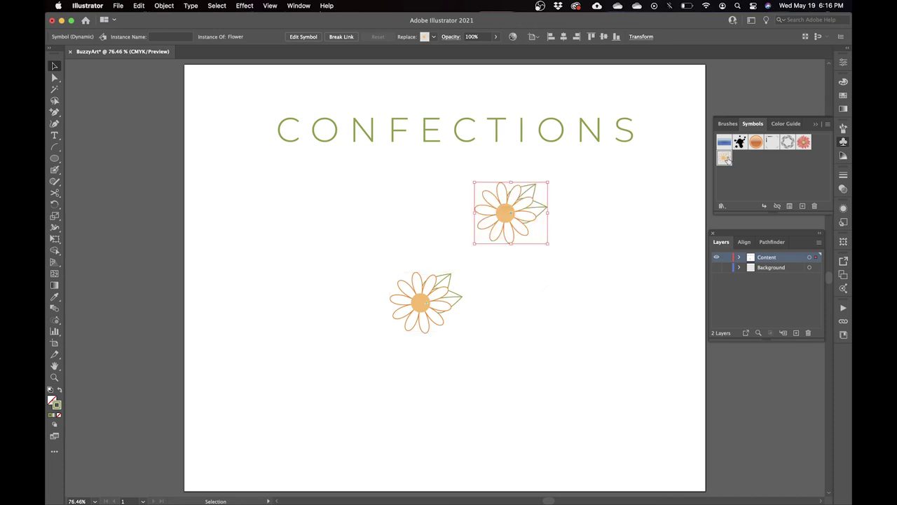
pyautogui.moveTo(710, 191); pyautogui.dragTo(540, 301)
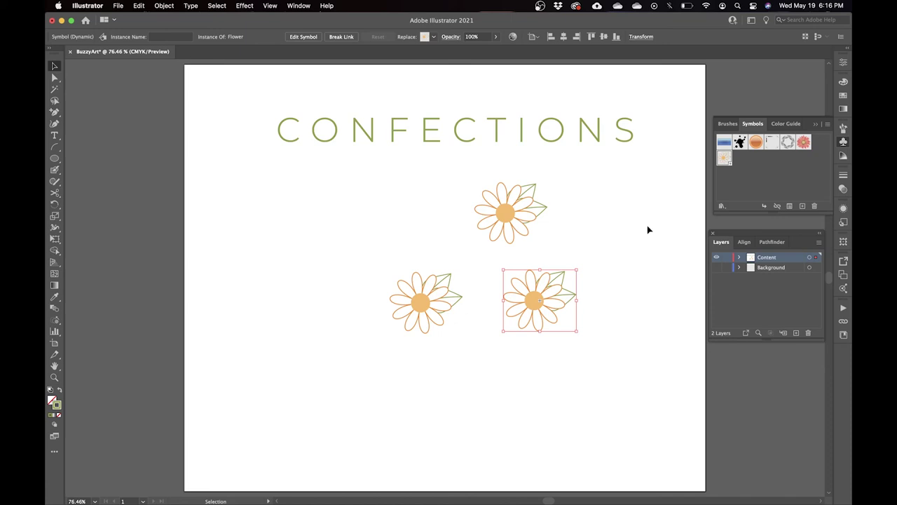
pyautogui.click(627, 234)
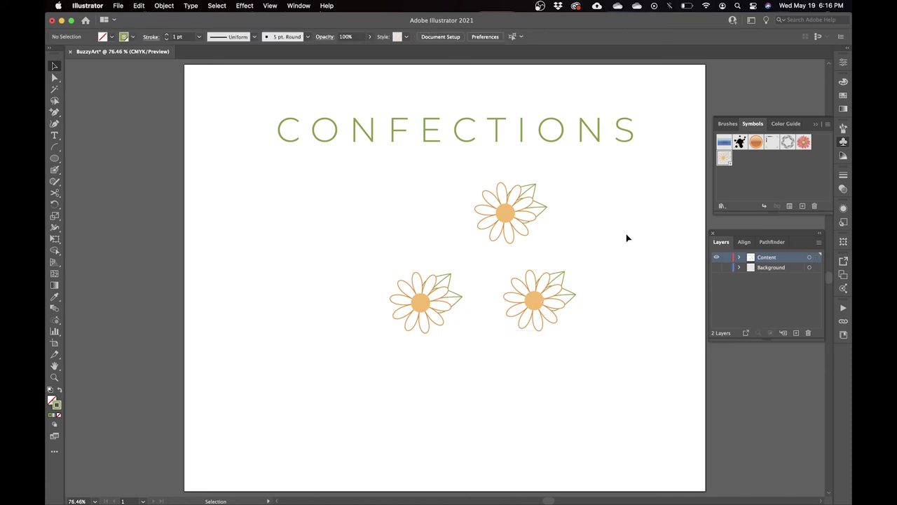
# Step: Edit the Flower symbol to give its centre circle a magenta fill without a stroke, and return to the artwork
pyautogui.doubleClick(510, 217)
pyautogui.click(540, 277)
pyautogui.click(505, 221)
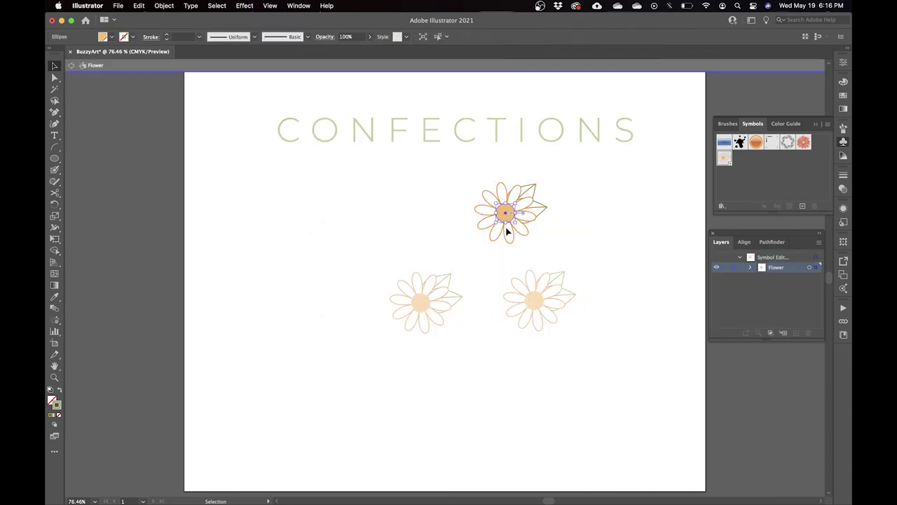
pyautogui.click(843, 82)
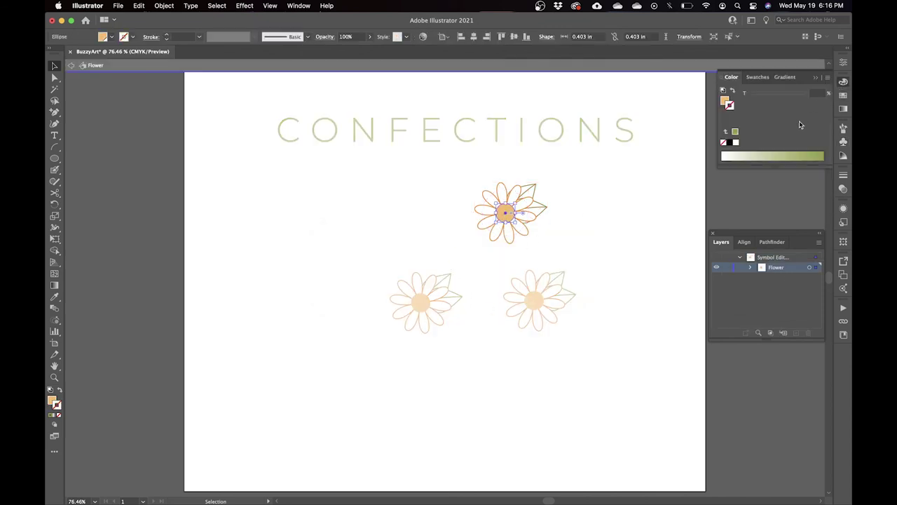
pyautogui.click(843, 95)
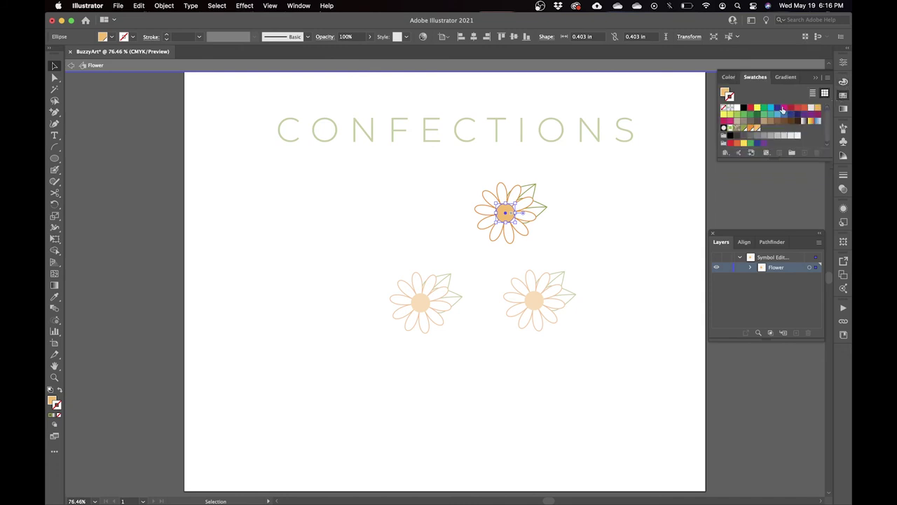
pyautogui.click(783, 109)
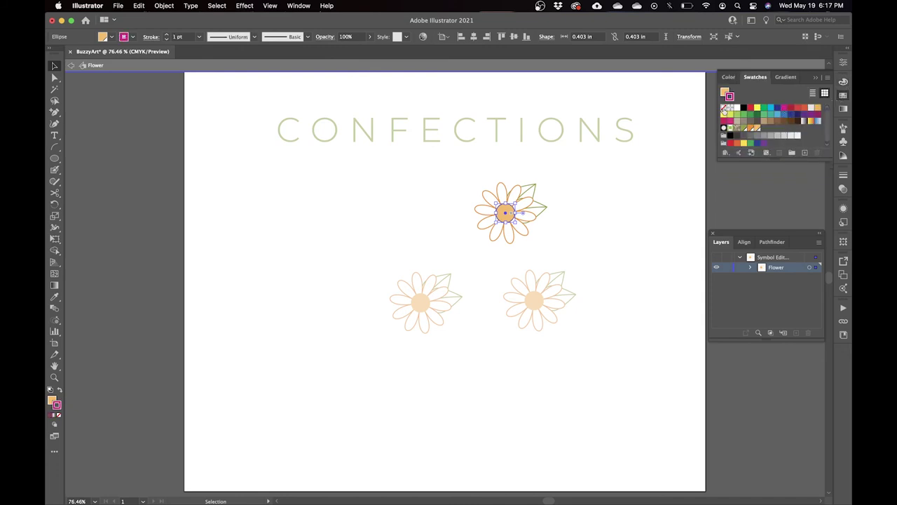
pyautogui.click(724, 107)
pyautogui.click(725, 92)
pyautogui.click(783, 108)
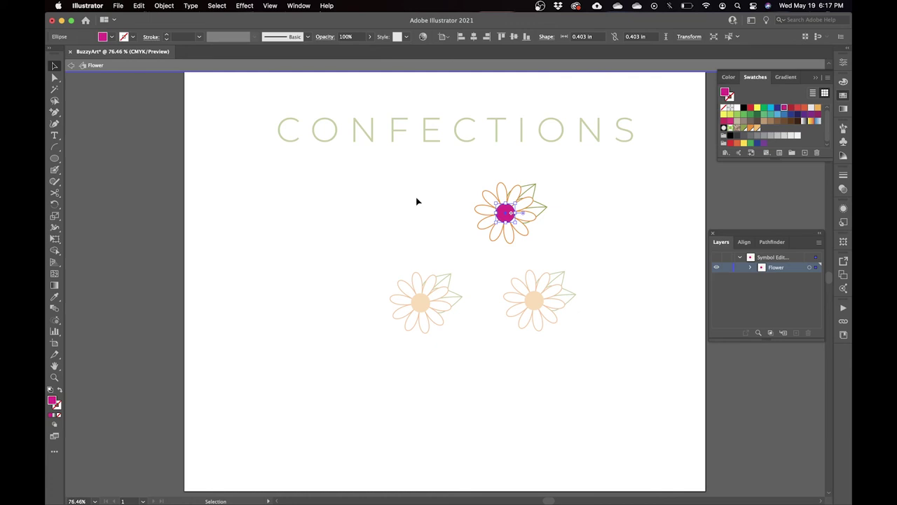
pyautogui.click(71, 65)
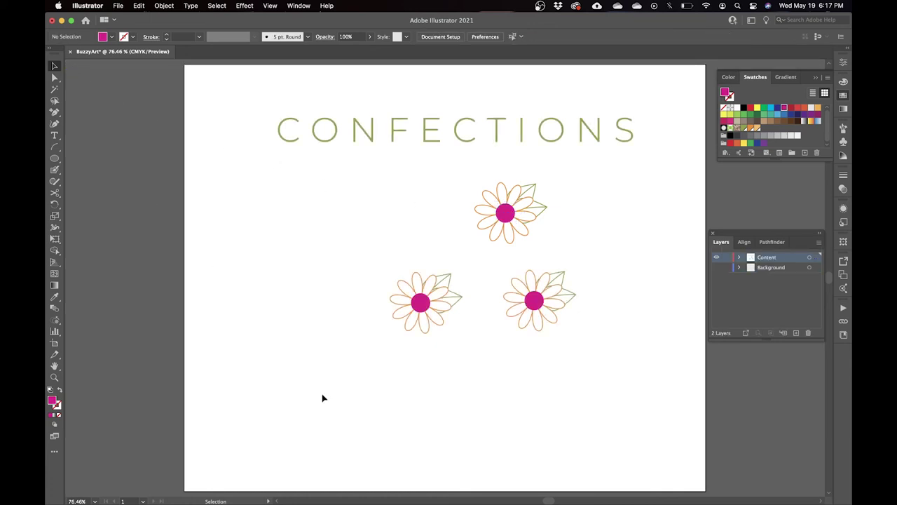
# Step: Undo the magenta fill of the flower centre and leave symbol editing
pyautogui.press('super+z')
pyautogui.press('super+z')
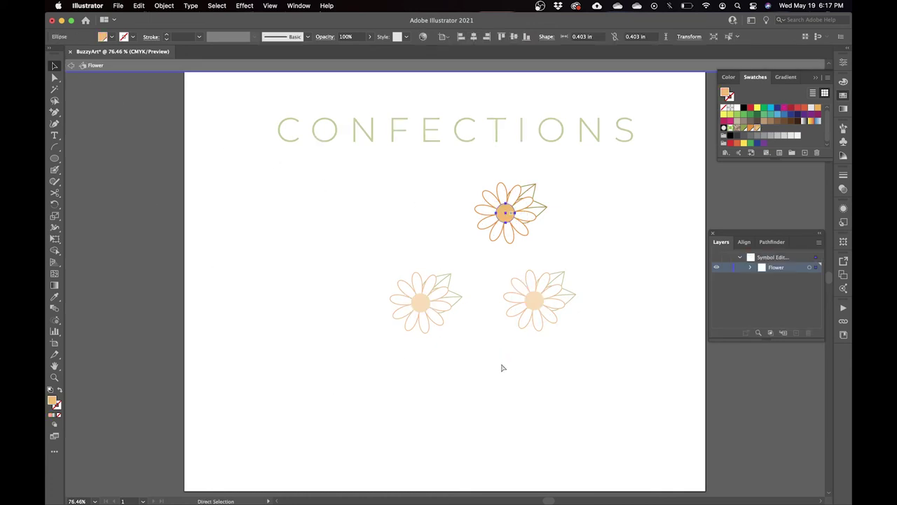
pyautogui.click(71, 66)
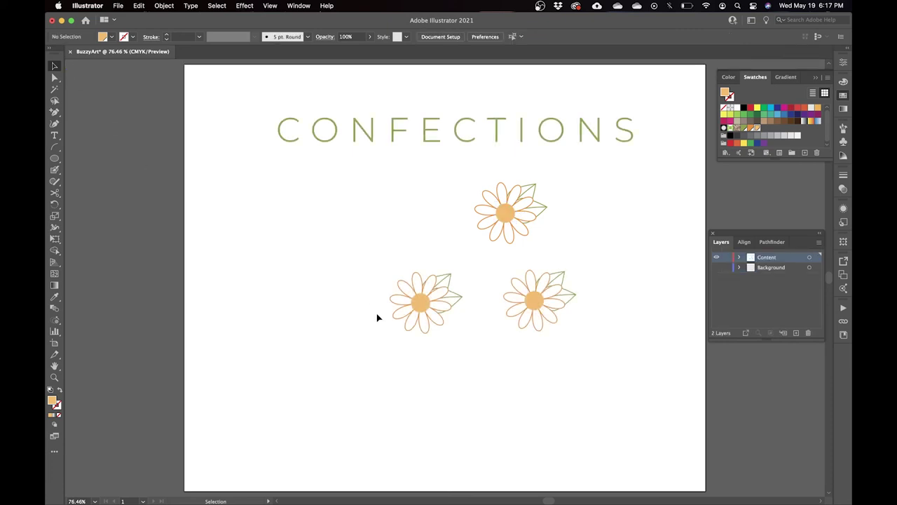
# Step: Show the Background layer and fill its rounded rectangle with the white-to-black linear gradient swatch
pyautogui.click(716, 267)
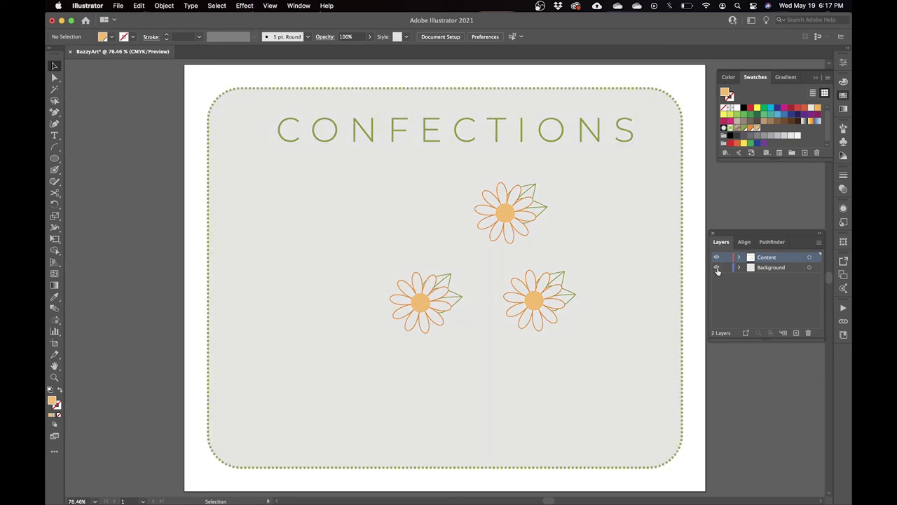
pyautogui.click(777, 268)
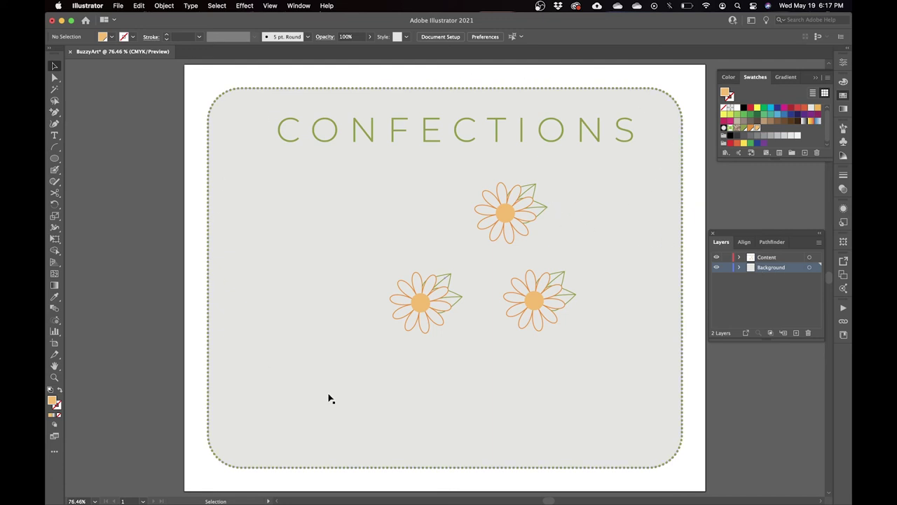
pyautogui.click(643, 244)
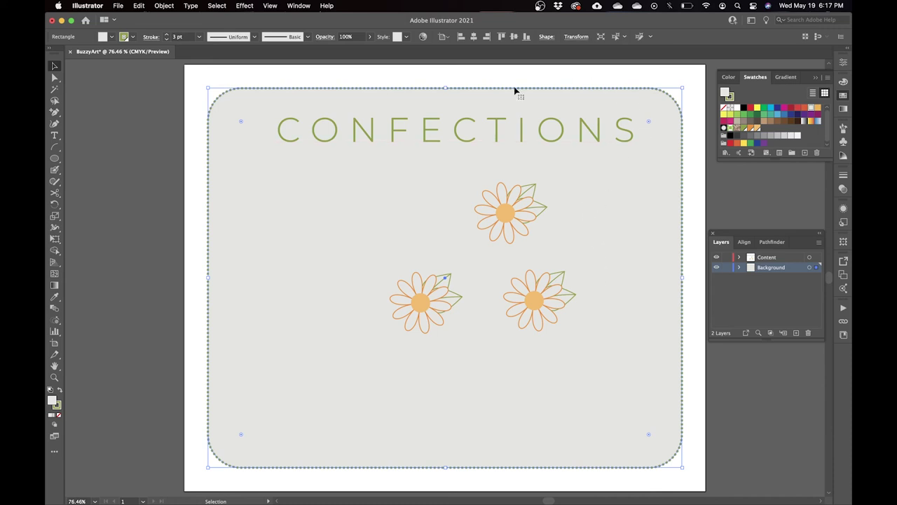
pyautogui.click(805, 121)
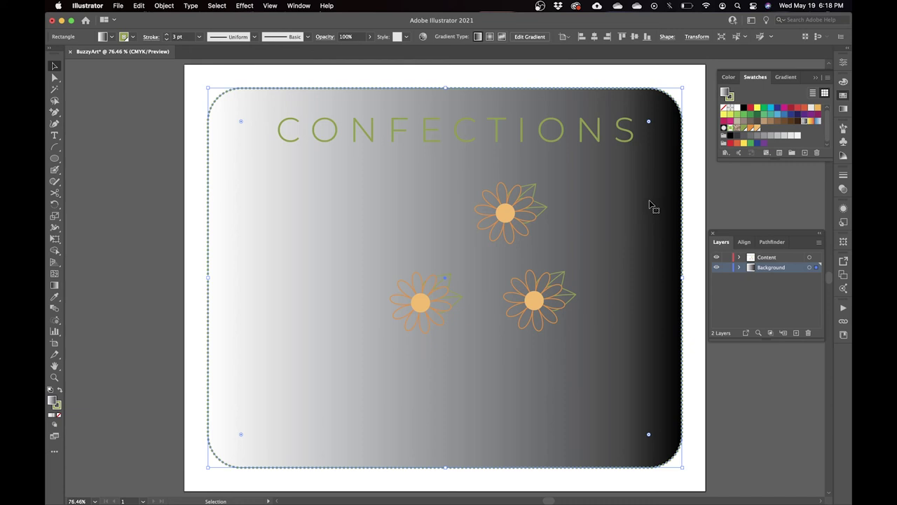
# Step: Change the background gradient's black end stop to C 9, M 7, Y 9, K 0
pyautogui.click(843, 108)
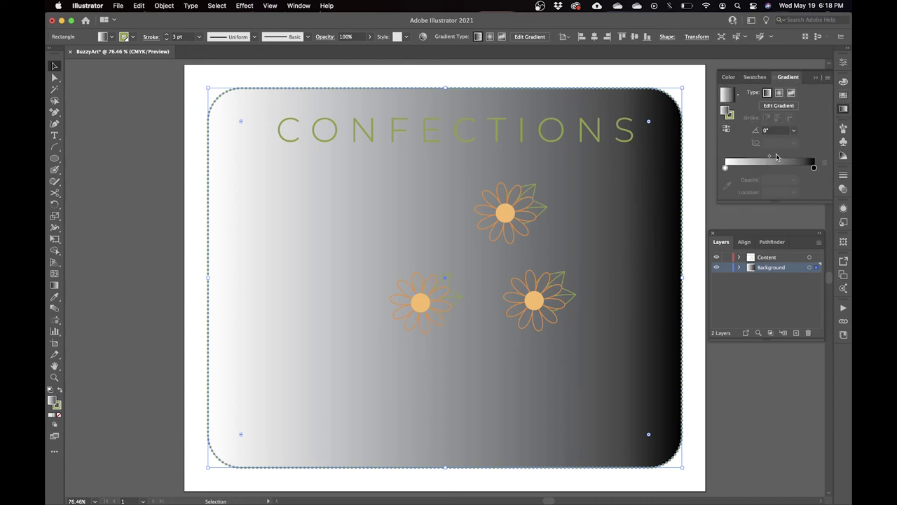
pyautogui.click(300, 6)
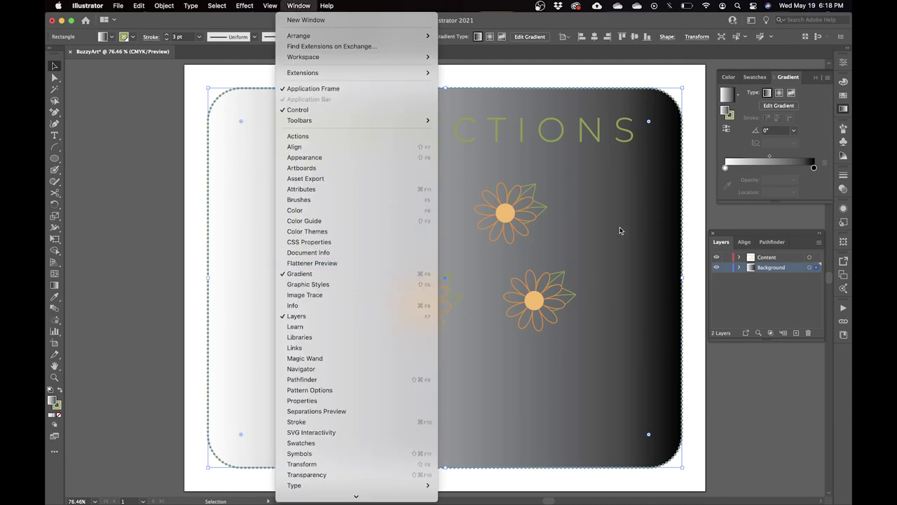
pyautogui.click(843, 111)
pyautogui.click(813, 169)
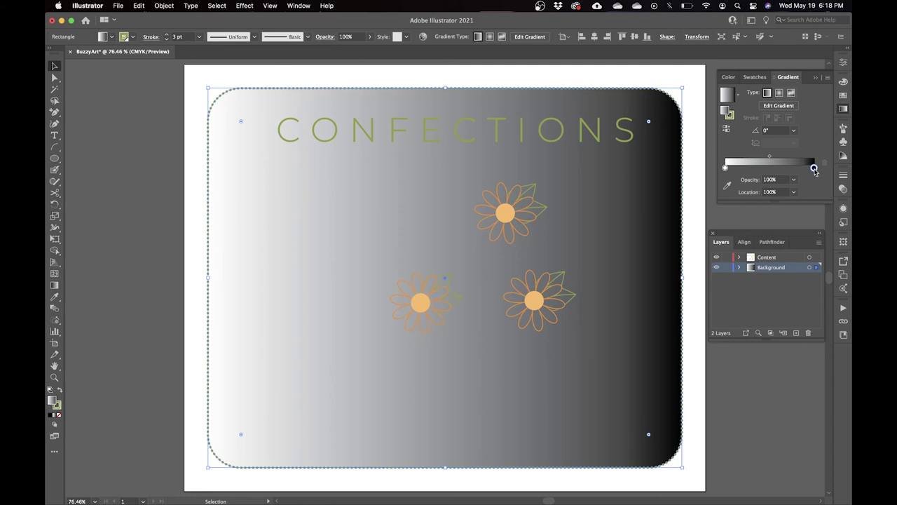
pyautogui.doubleClick(814, 169)
pyautogui.click(814, 169)
pyautogui.doubleClick(814, 169)
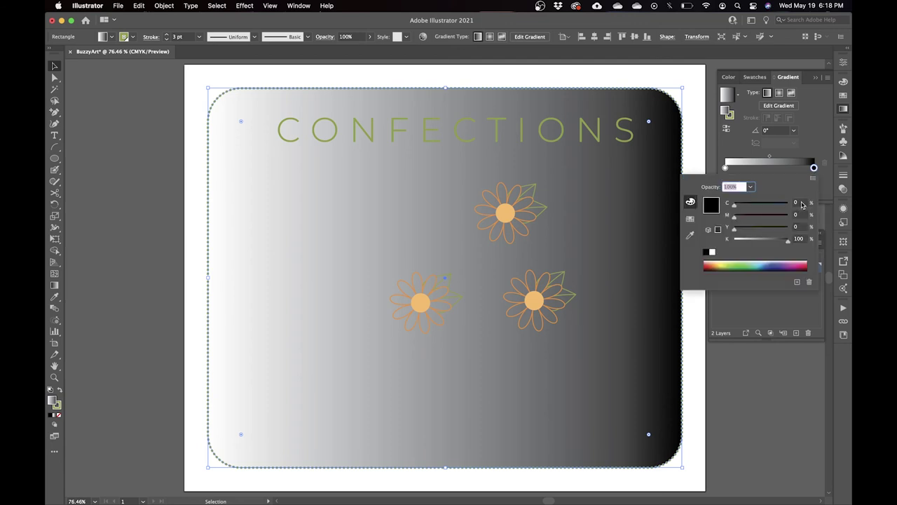
pyautogui.click(799, 203)
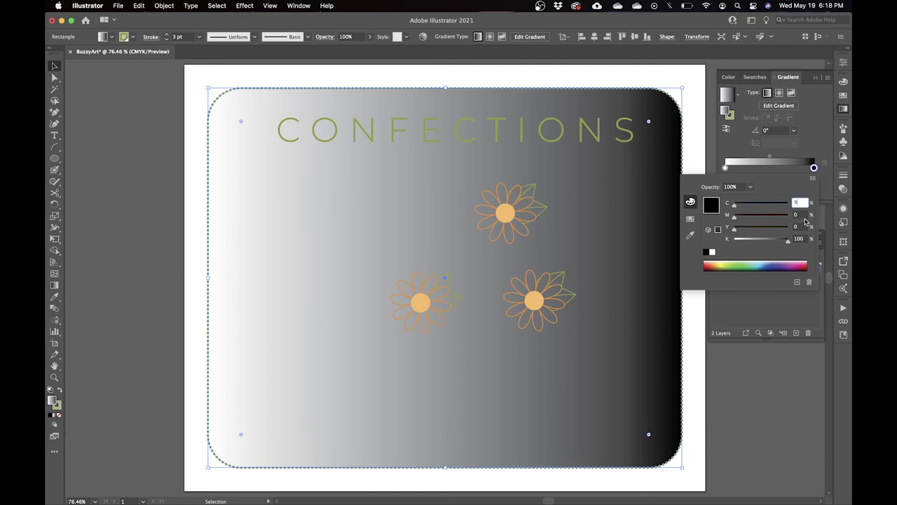
pyautogui.press('Tab')
pyautogui.write('7')
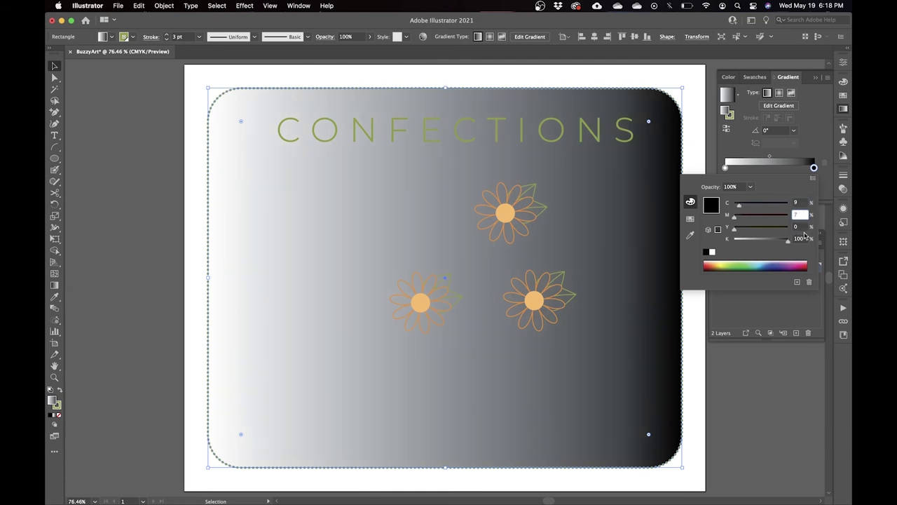
pyautogui.click(801, 228)
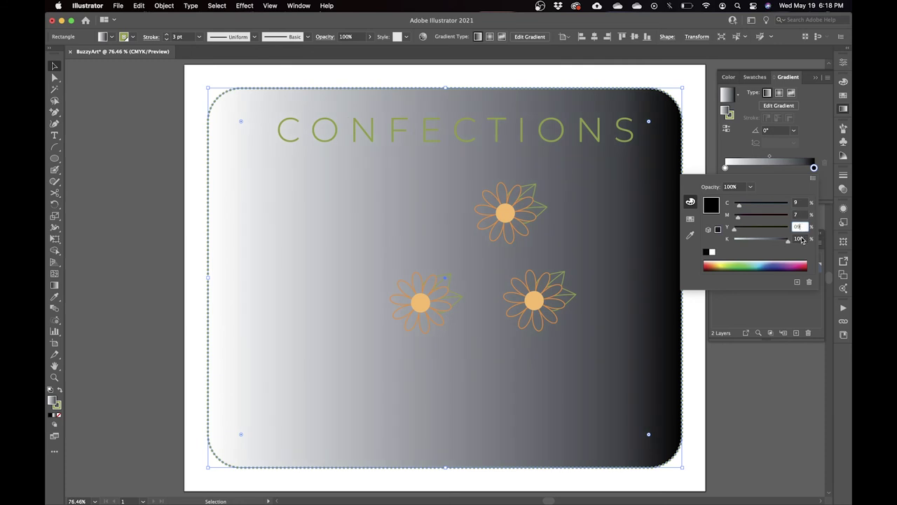
pyautogui.write('9')
pyautogui.press('Tab')
pyautogui.click(804, 228)
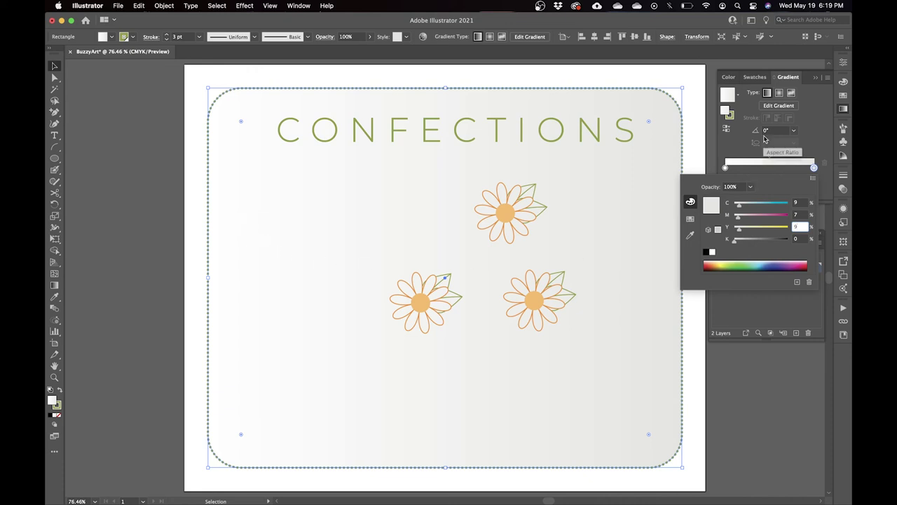
pyautogui.click(820, 109)
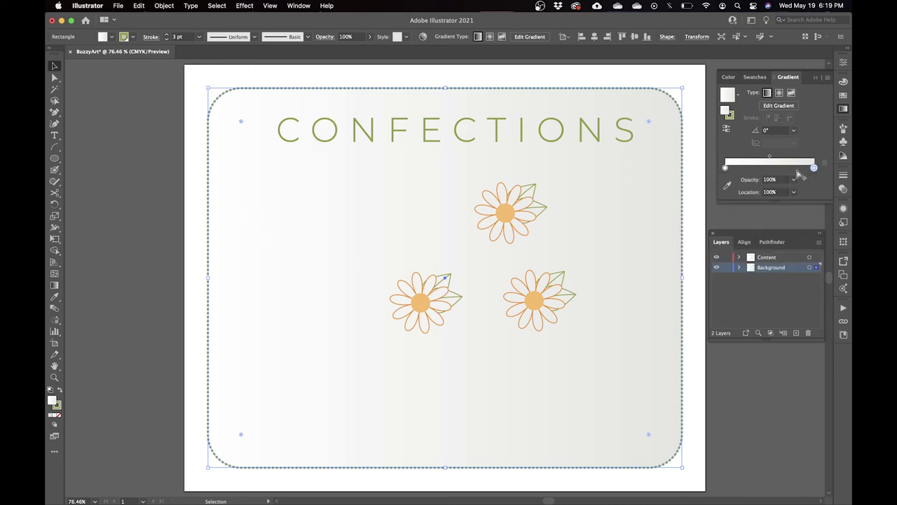
# Step: Switch the background rectangle's gradient to radial and deselect the rectangle
pyautogui.click(780, 94)
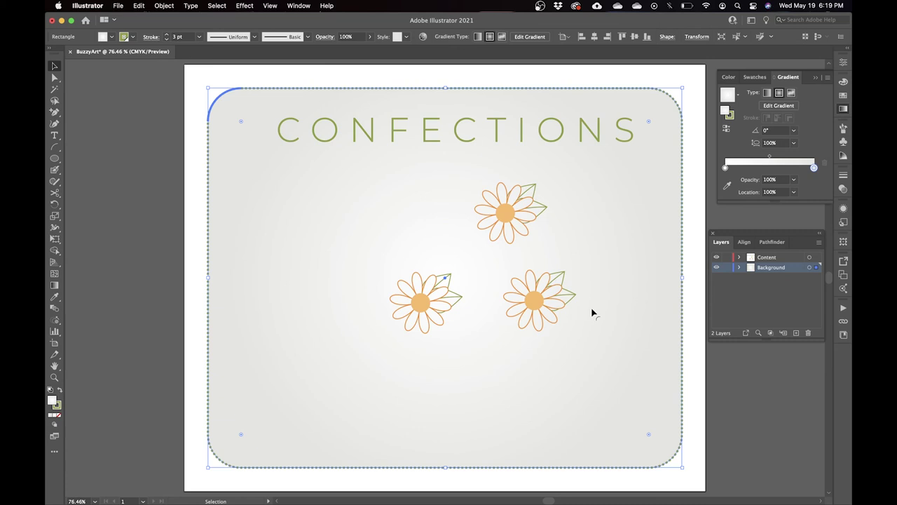
pyautogui.click(738, 315)
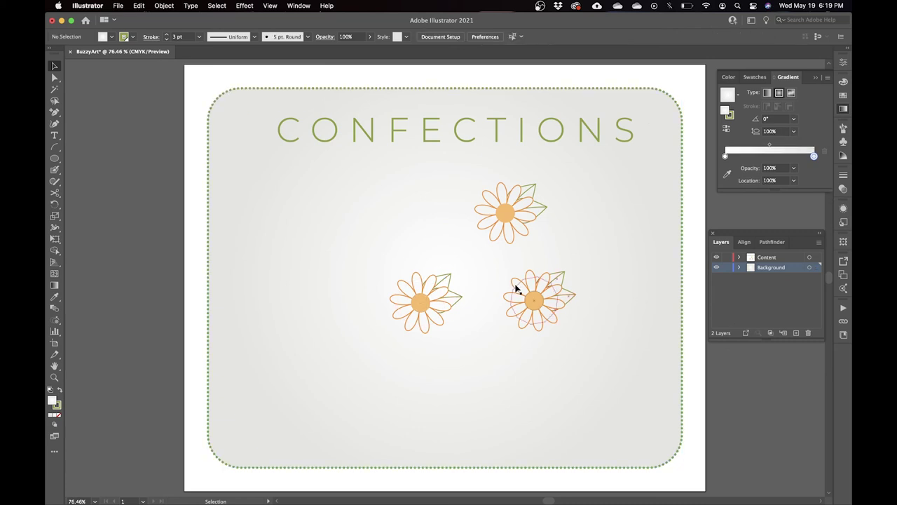
# Step: Place LetteringAsset 1.png from the Ai_Lesson 002 folder on the Content layer and move it across the middle of the artboard
pyautogui.click(761, 259)
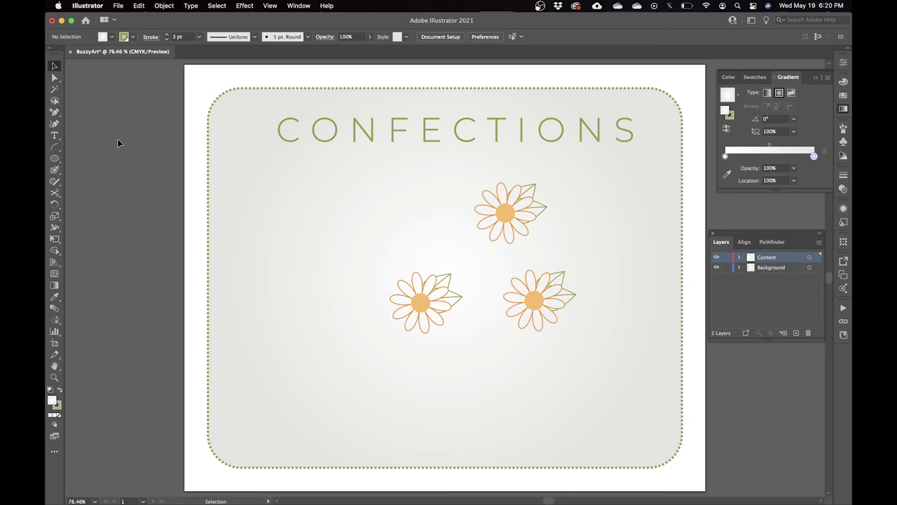
pyautogui.click(119, 6)
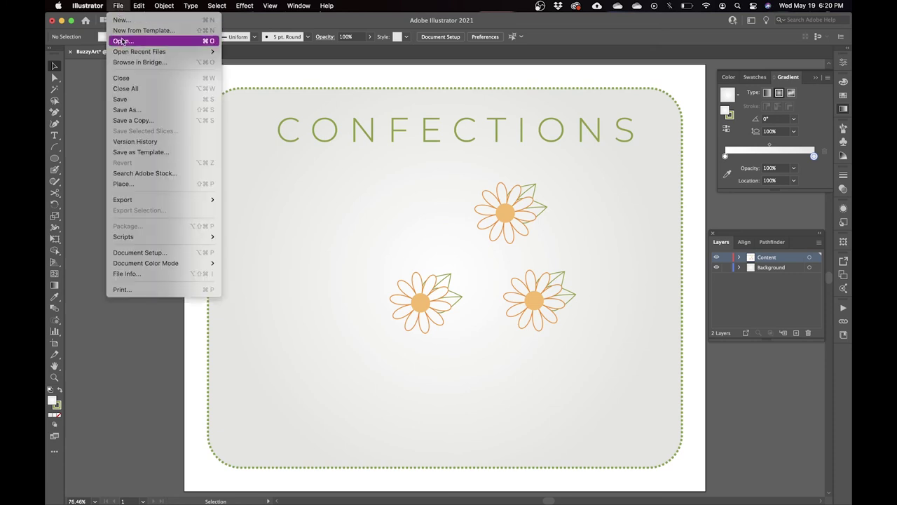
pyautogui.click(152, 184)
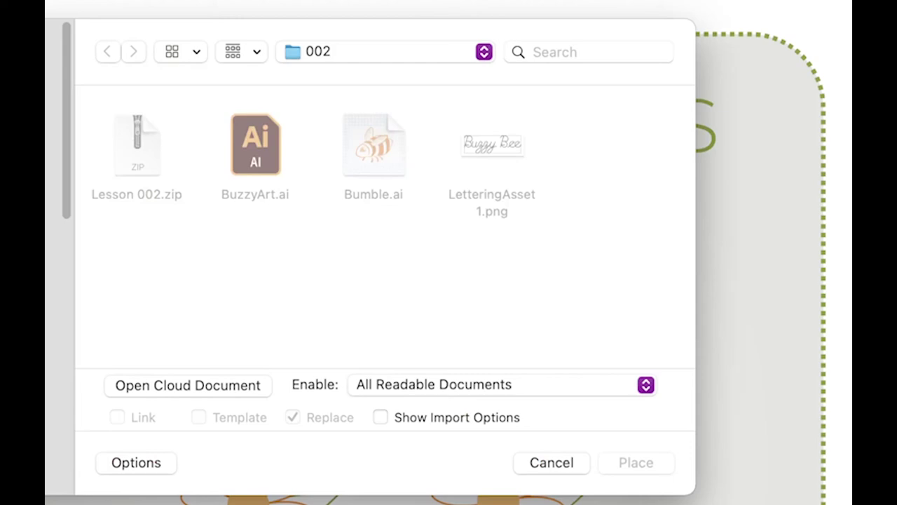
pyautogui.doubleClick(127, 144)
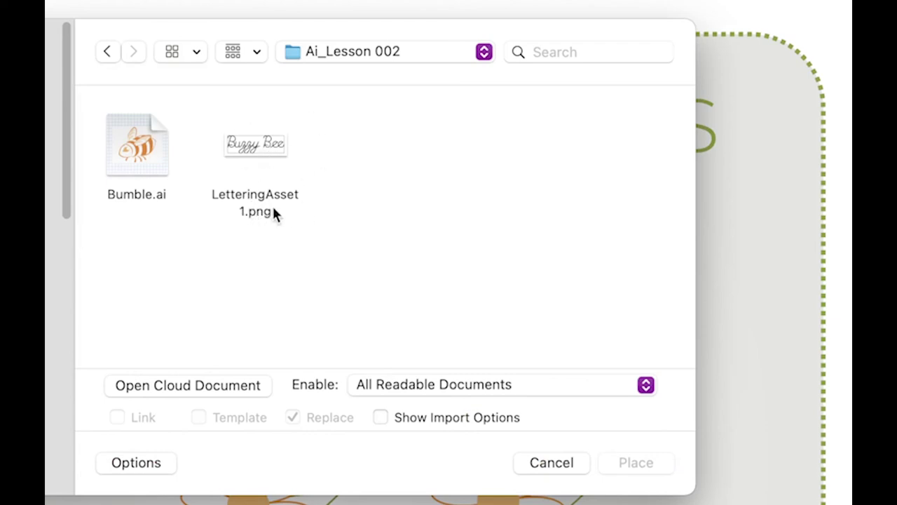
pyautogui.click(276, 144)
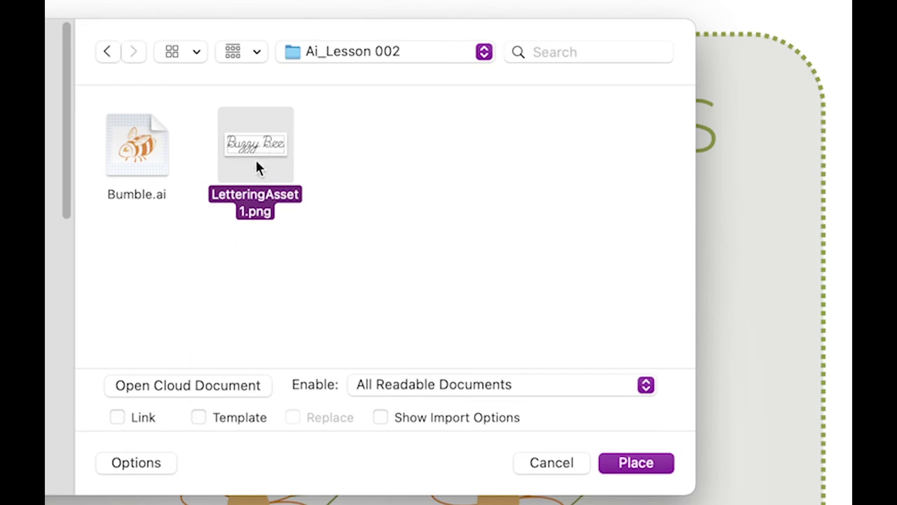
pyautogui.click(636, 463)
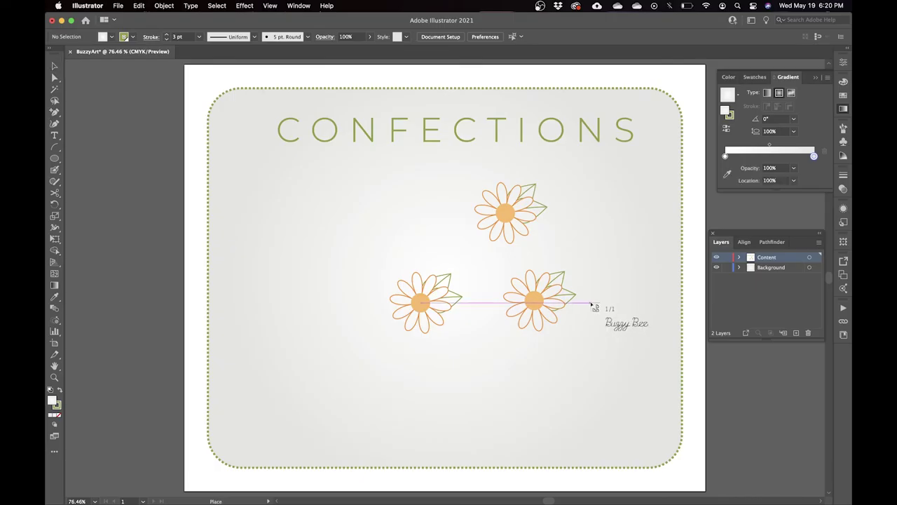
pyautogui.click(119, 102)
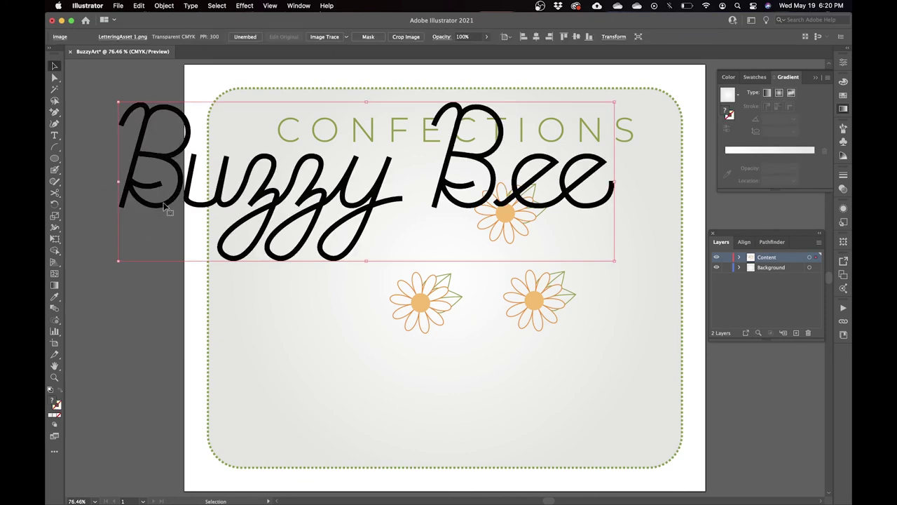
pyautogui.moveTo(277, 209); pyautogui.dragTo(360, 282)
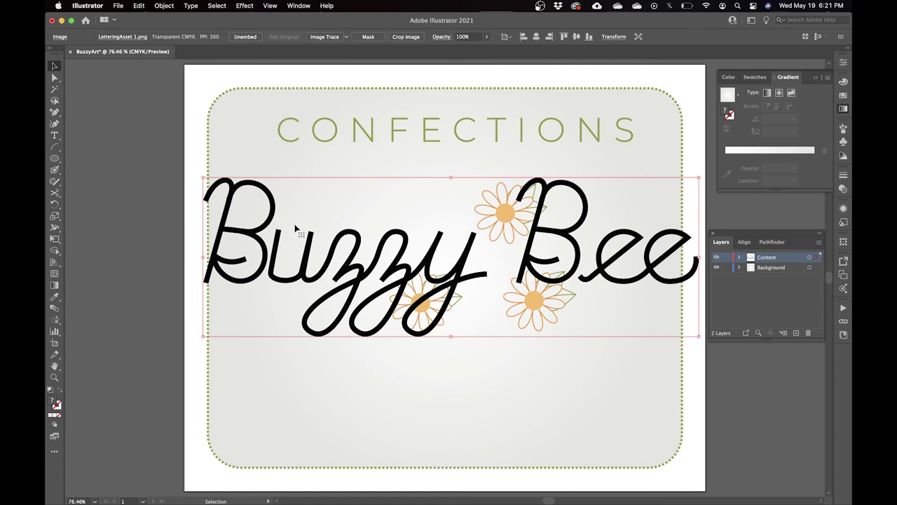
# Step: Run Image Trace on the placed Buzzy Bee lettering with the Black and White Logo preset
pyautogui.click(844, 63)
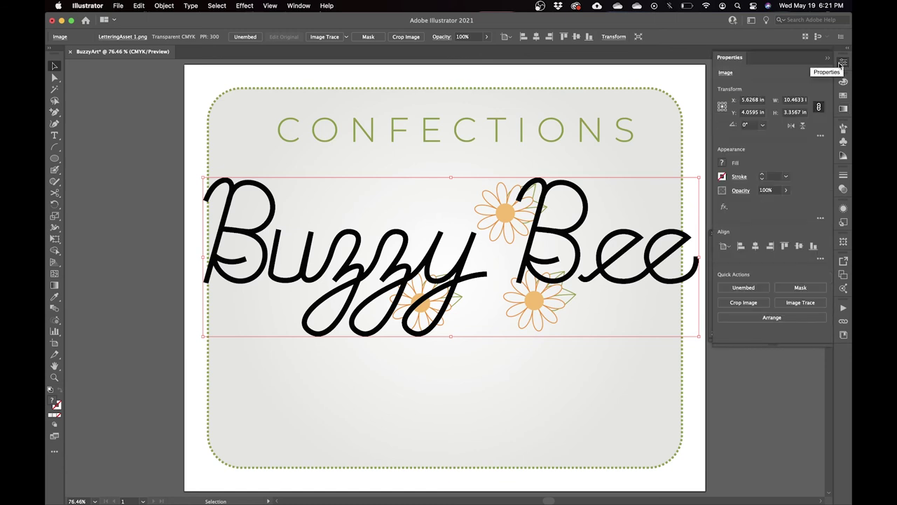
pyautogui.click(294, 7)
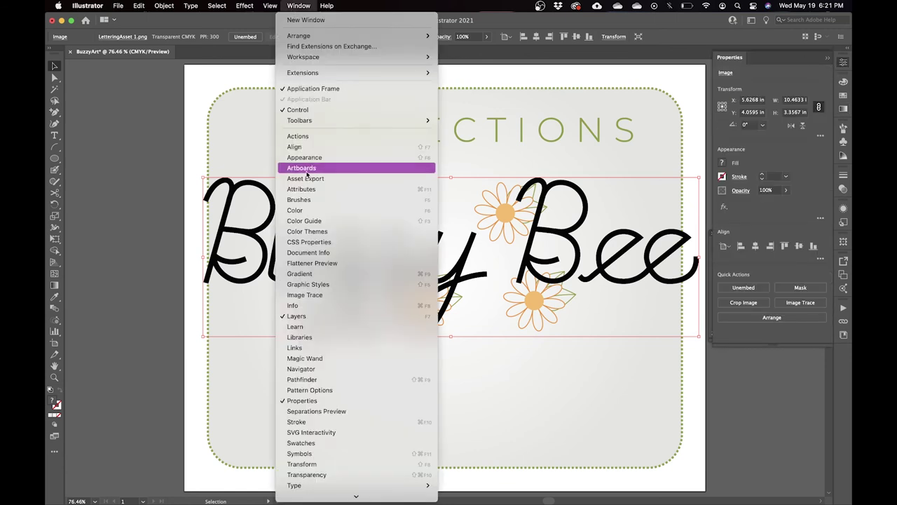
pyautogui.click(842, 65)
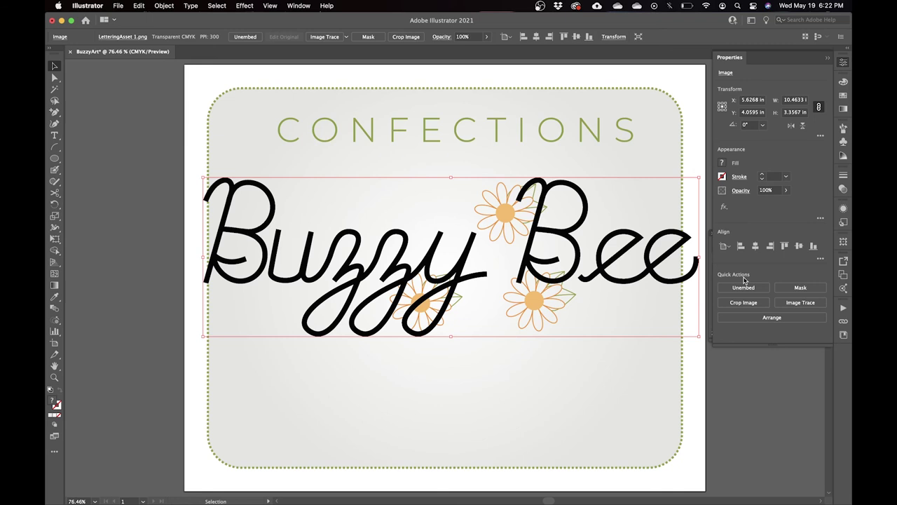
pyautogui.click(809, 305)
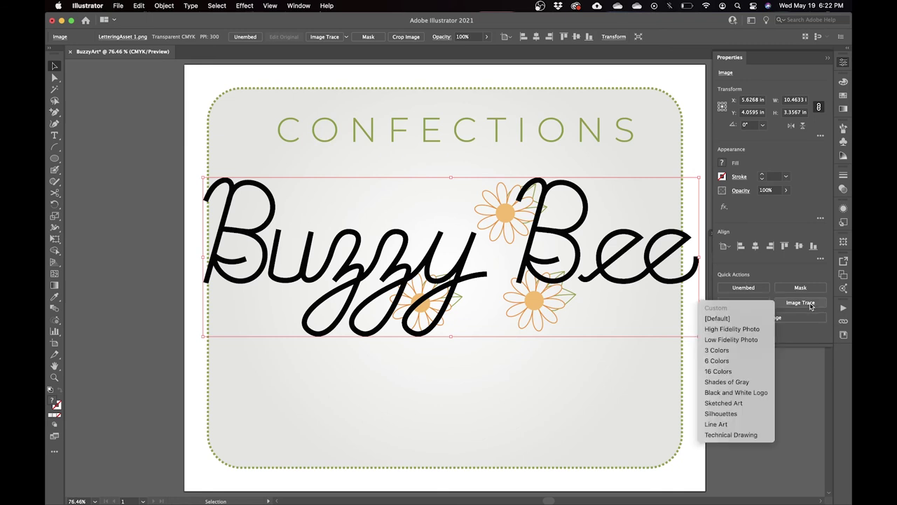
pyautogui.click(749, 394)
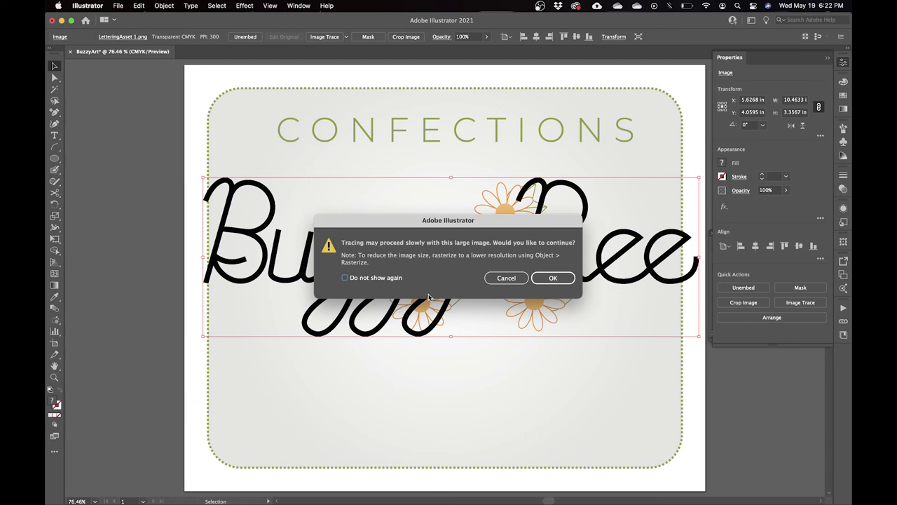
pyautogui.click(554, 279)
pyautogui.press('Return')
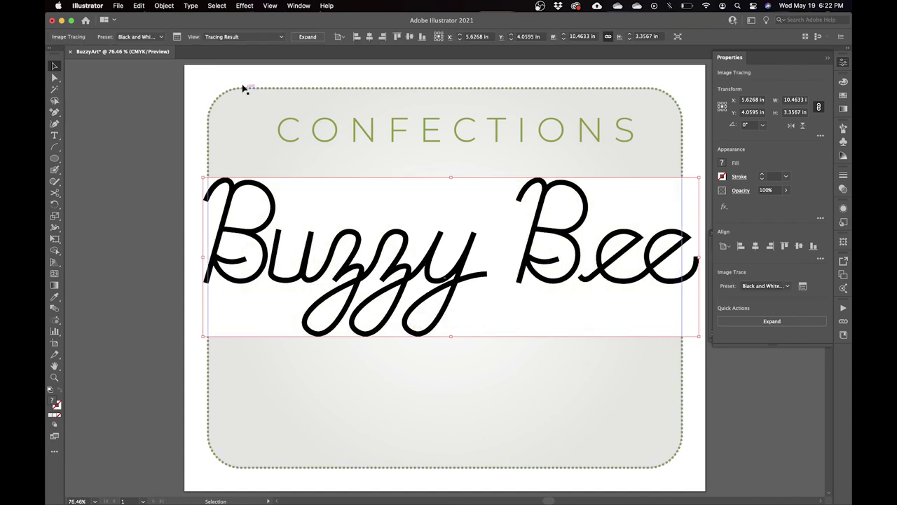
# Step: Refine the lettering trace with Paths 25% and Corners 0%, disabling Snap Curves To Lines and enabling Ignore White
pyautogui.click(177, 39)
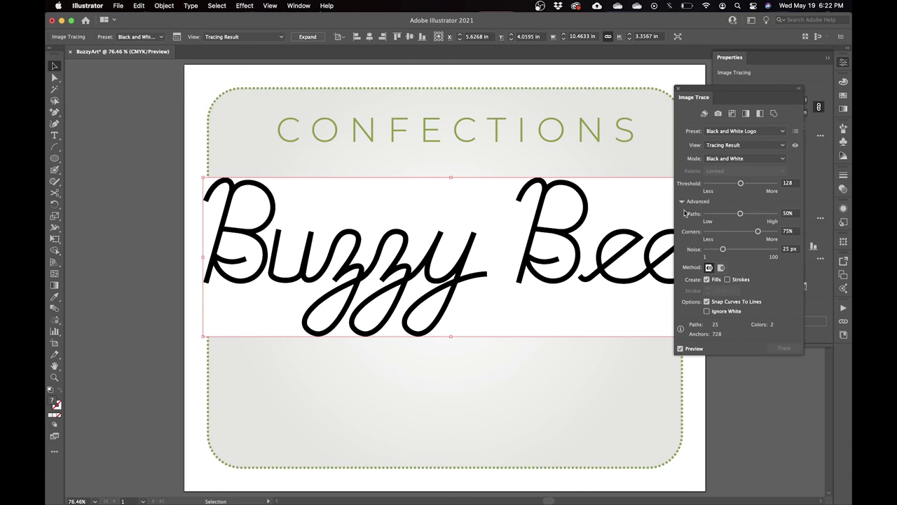
pyautogui.click(788, 213)
pyautogui.write('25')
pyautogui.click(796, 231)
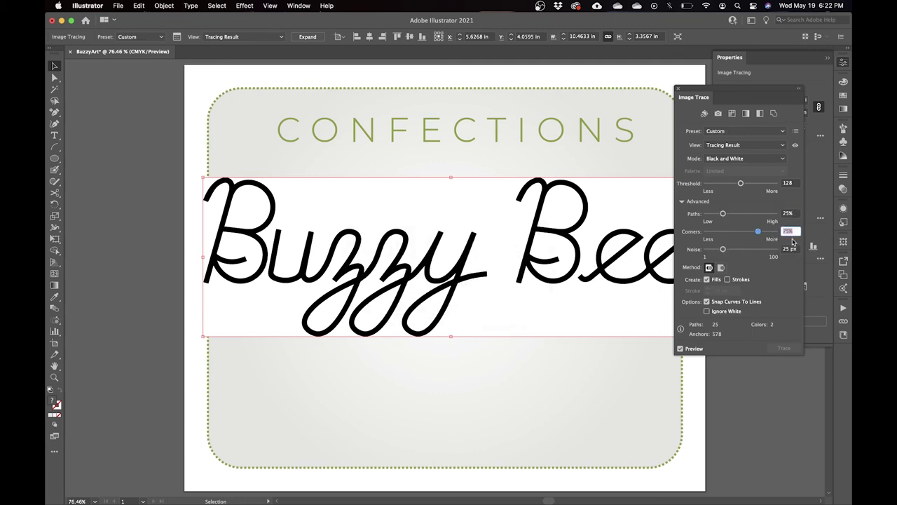
pyautogui.write('0')
pyautogui.press('Tab')
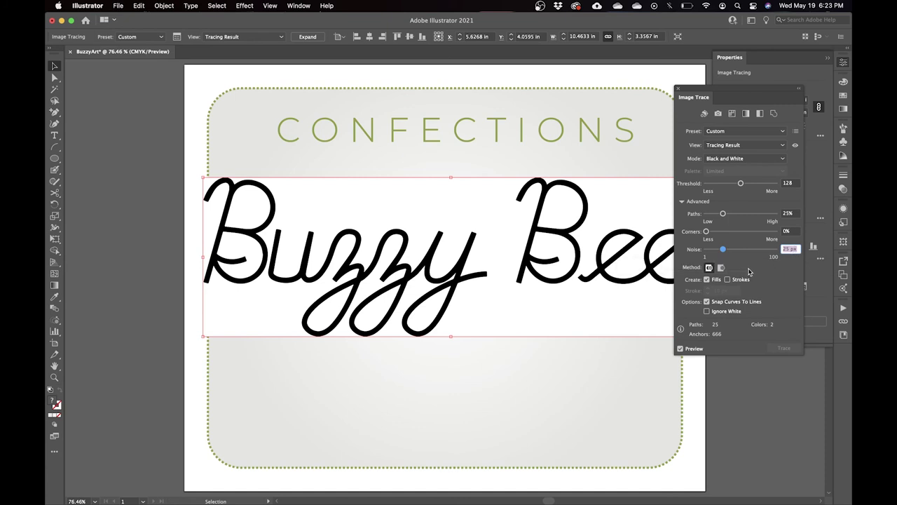
pyautogui.click(706, 302)
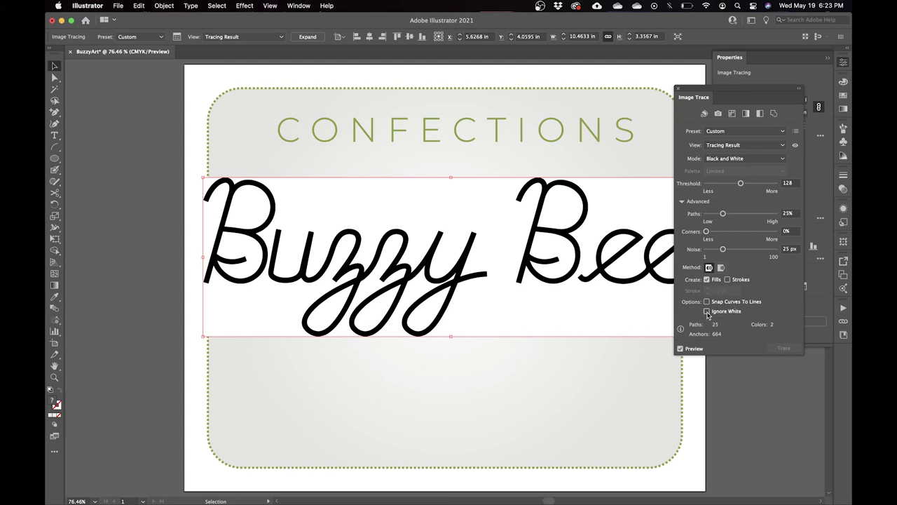
pyautogui.click(716, 312)
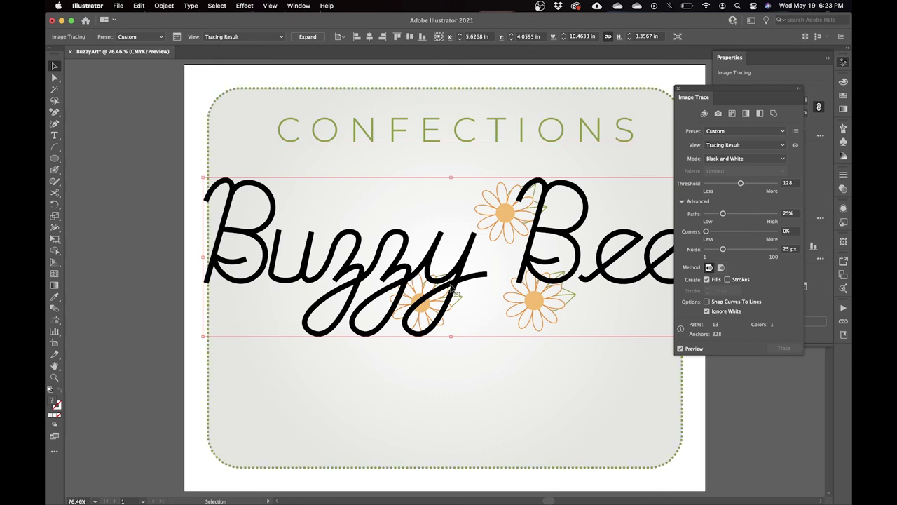
pyautogui.click(678, 90)
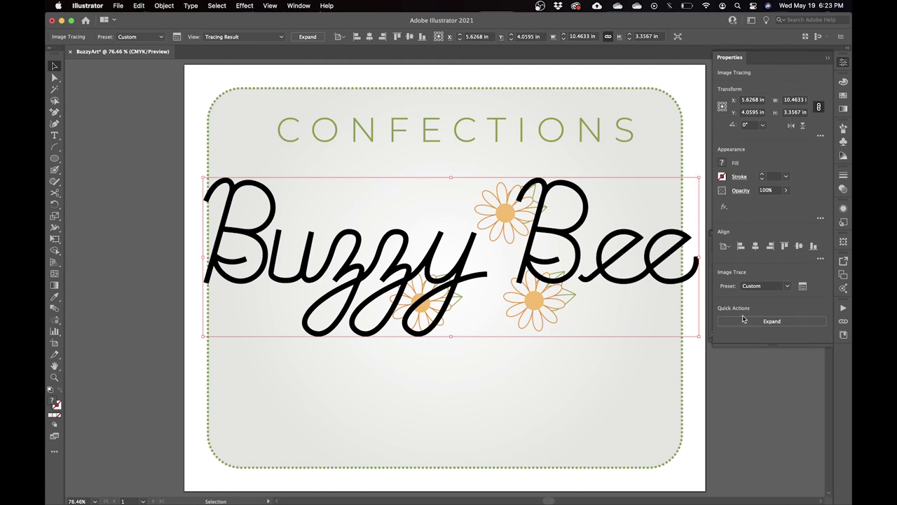
# Step: Expand the traced lettering into vector paths and fill it with the green swatch C=55 M=25 Y=100 K=0
pyautogui.click(776, 325)
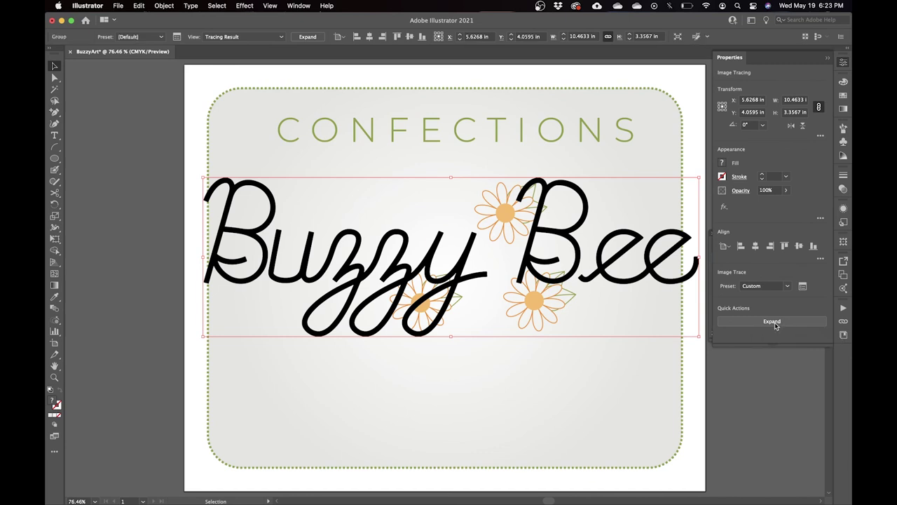
pyautogui.press('a')
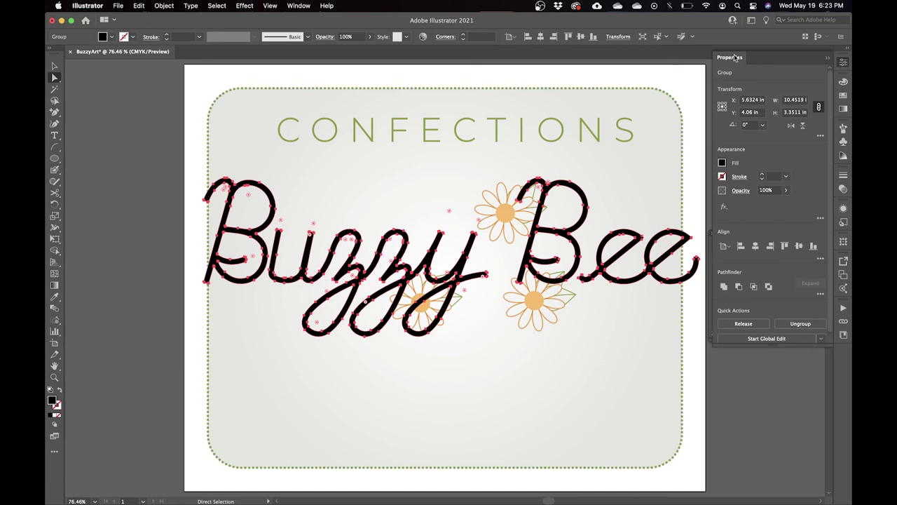
pyautogui.click(844, 83)
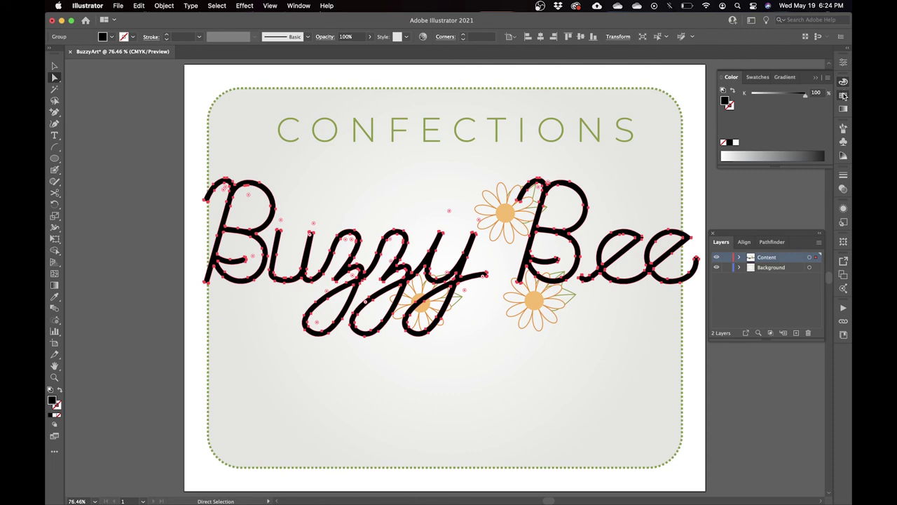
pyautogui.click(843, 96)
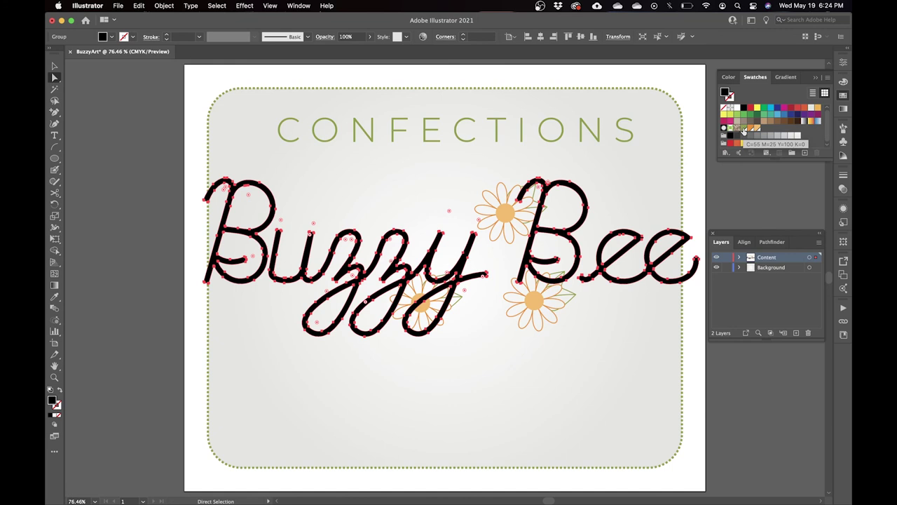
pyautogui.click(745, 128)
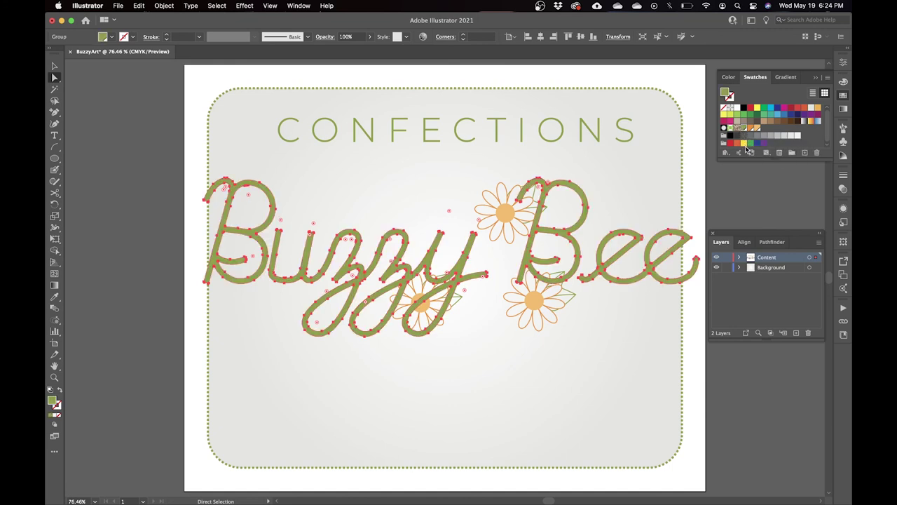
# Step: Scale the Buzzy Bee lettering proportionally to a width of 8.5 in and deselect it
pyautogui.press('v')
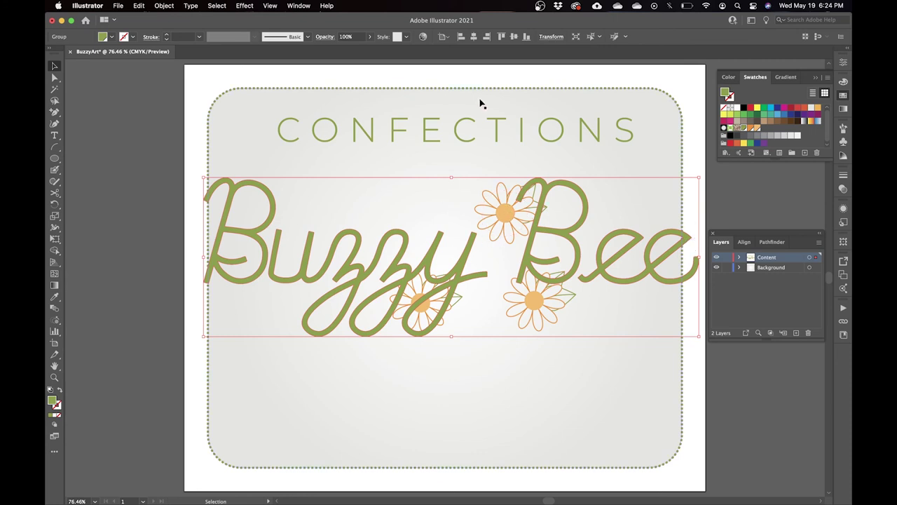
pyautogui.click(552, 38)
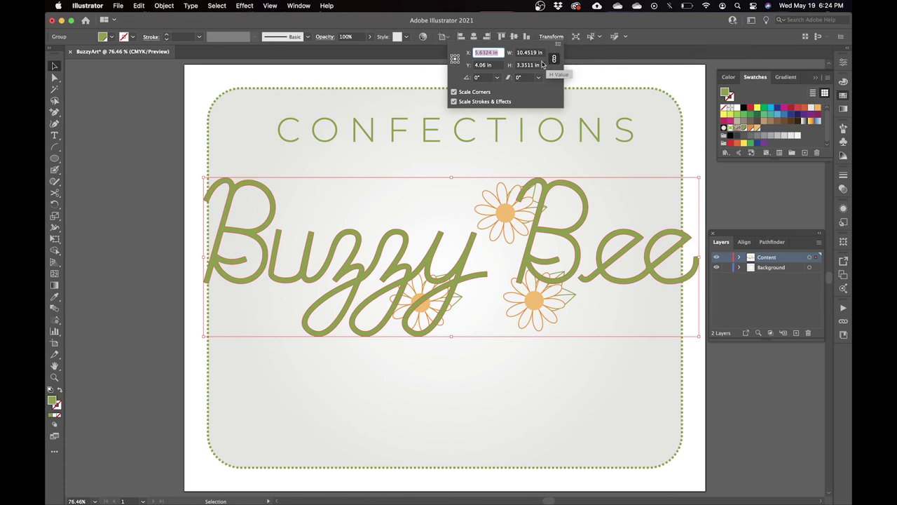
pyautogui.click(554, 59)
pyautogui.click(541, 52)
pyautogui.write('8.5')
pyautogui.press('Return')
pyautogui.click(154, 213)
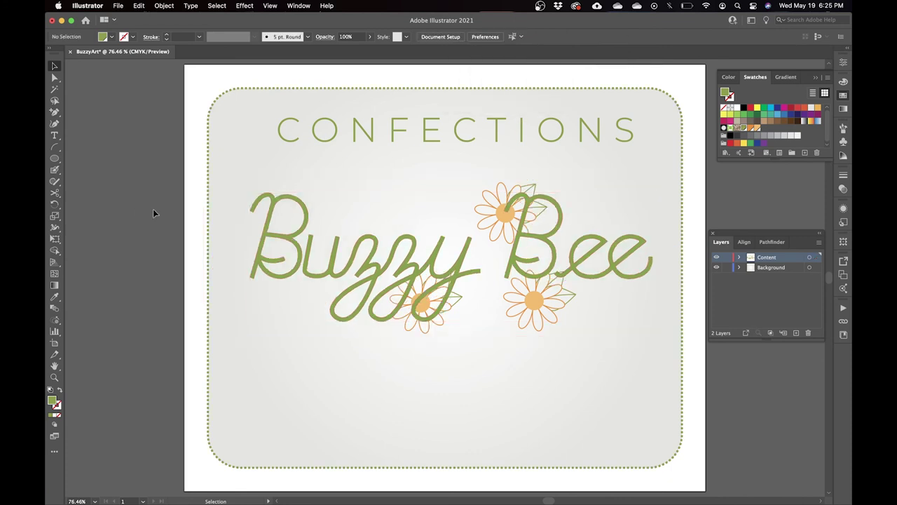
# Step: Open Bumble.ai from the Ai_Lesson 002 folder and select the whole bee illustration
pyautogui.click(118, 7)
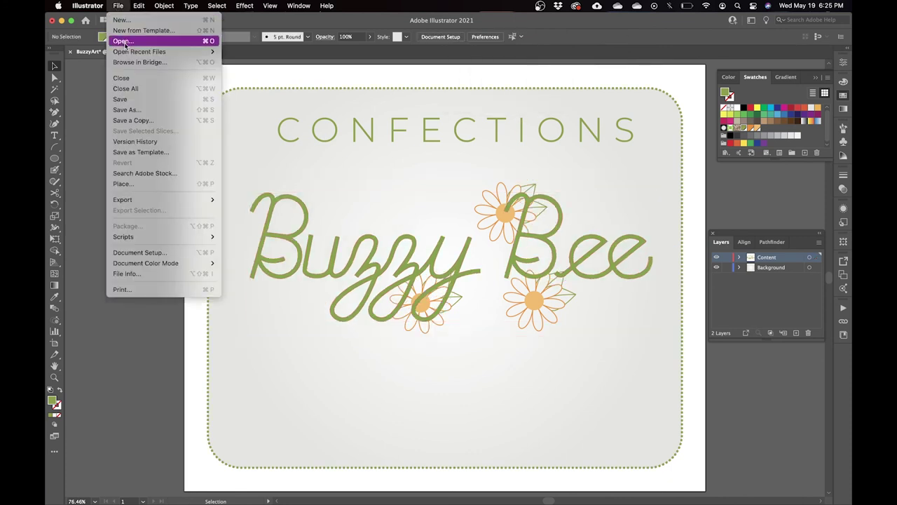
pyautogui.click(124, 42)
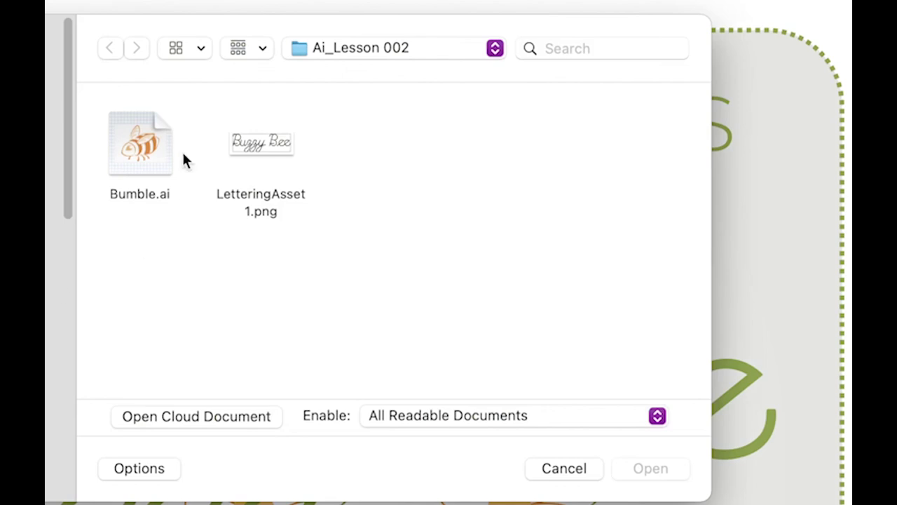
pyautogui.click(158, 157)
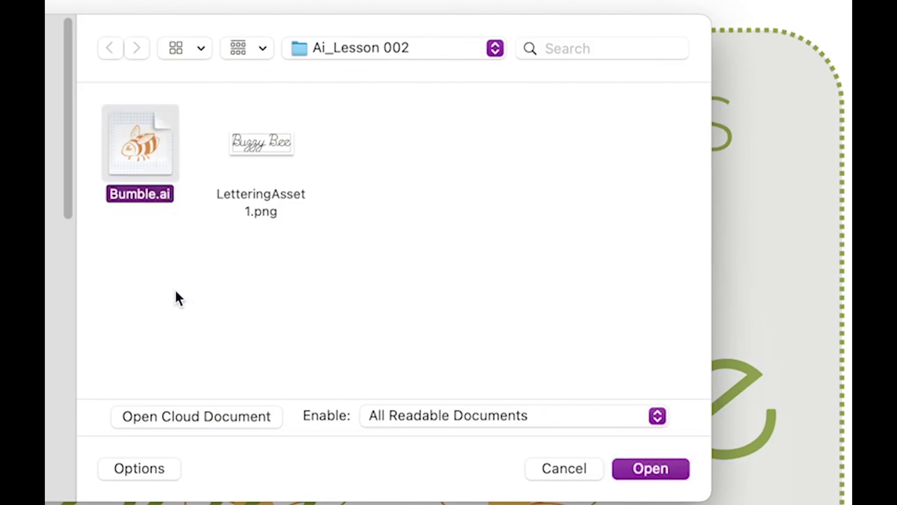
pyautogui.click(651, 468)
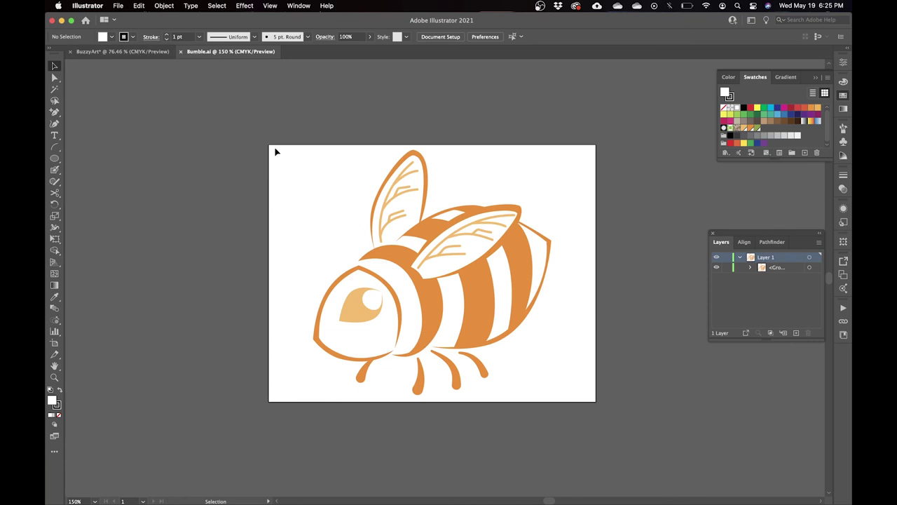
pyautogui.moveTo(321, 205); pyautogui.dragTo(612, 371)
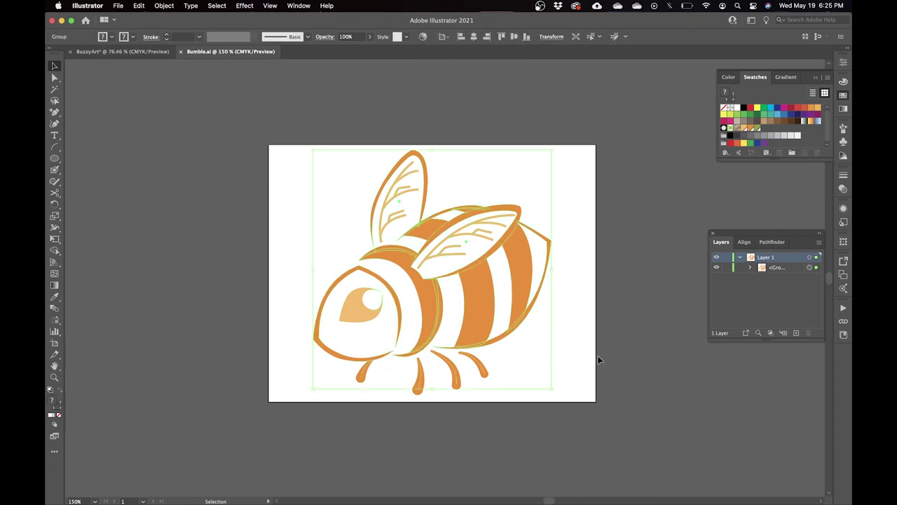
# Step: Copy the bee illustration into the BuzzyArt document and place it below the Buzzy Bee lettering
pyautogui.press('a')
pyautogui.press('v')
pyautogui.click(131, 55)
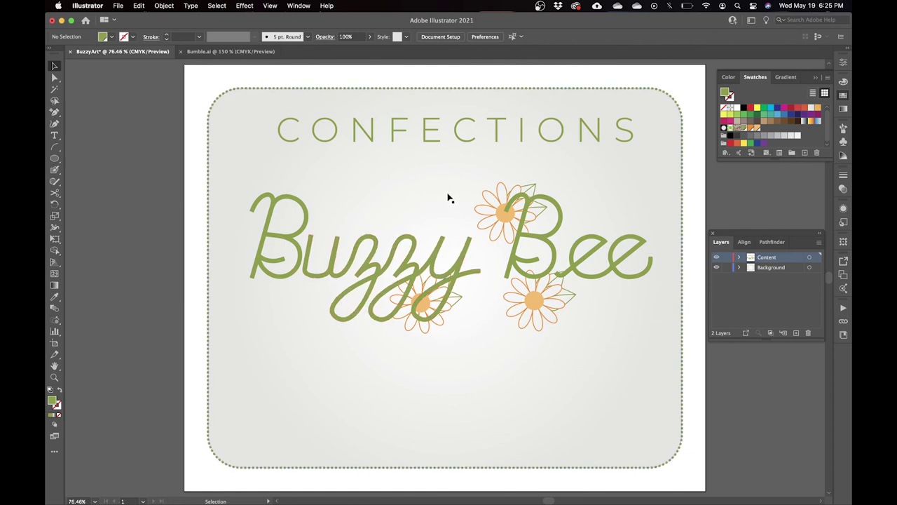
pyautogui.press('a')
pyautogui.press('v')
pyautogui.press('super+v')
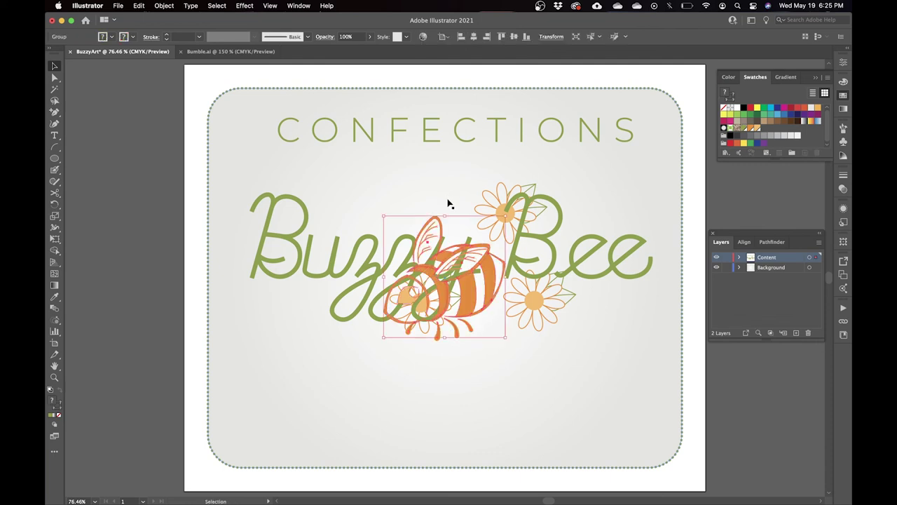
pyautogui.moveTo(466, 296); pyautogui.dragTo(468, 416)
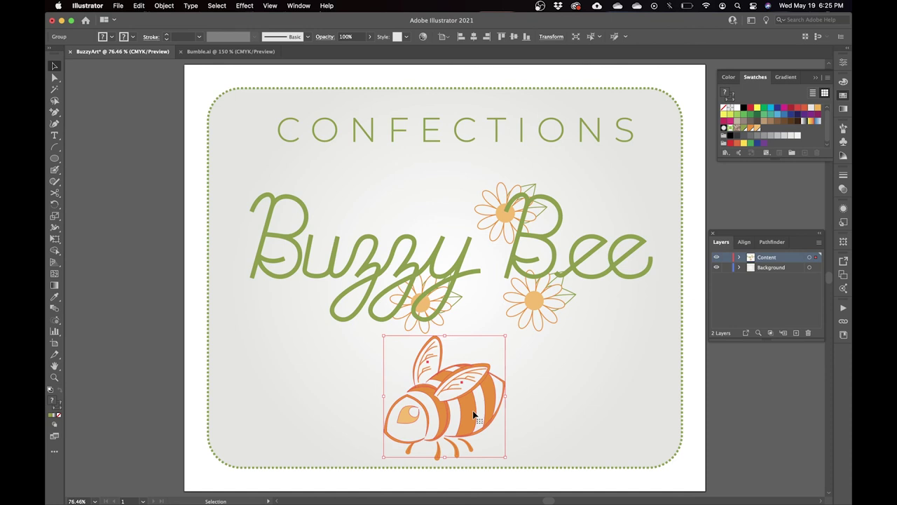
# Step: Isolate the bee group and select the vein lines inside both wings
pyautogui.press('a')
pyautogui.press('super+equal')
pyautogui.press('super+equal')
pyautogui.press('super+equal')
pyautogui.press('super+equal')
pyautogui.press('super+minus')
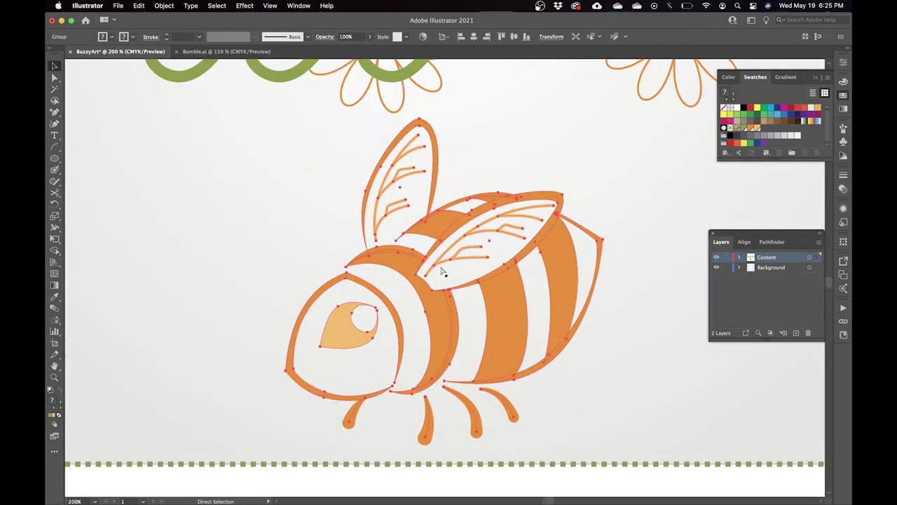
pyautogui.press('v')
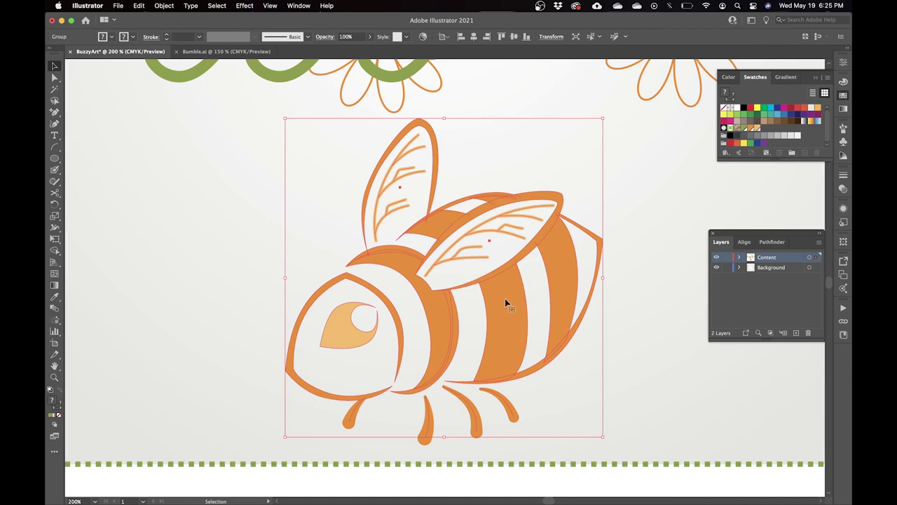
pyautogui.click(635, 288)
pyautogui.click(572, 296)
pyautogui.click(570, 291)
pyautogui.doubleClick(500, 296)
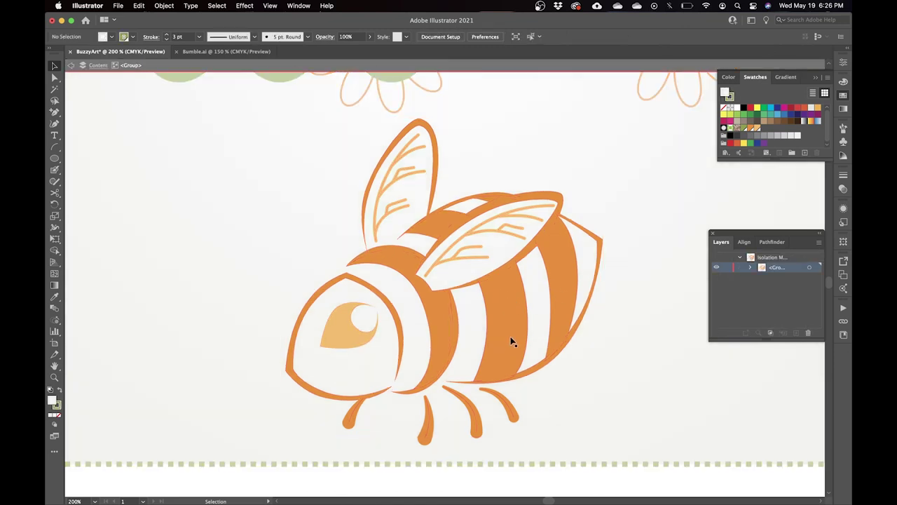
pyautogui.click(409, 147)
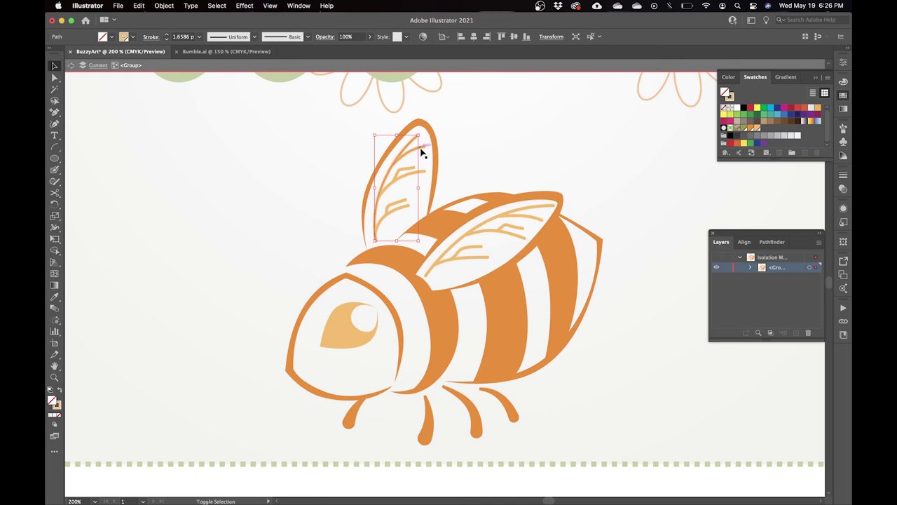
pyautogui.keyDown('shift'); pyautogui.click(423, 150); pyautogui.keyUp('shift')
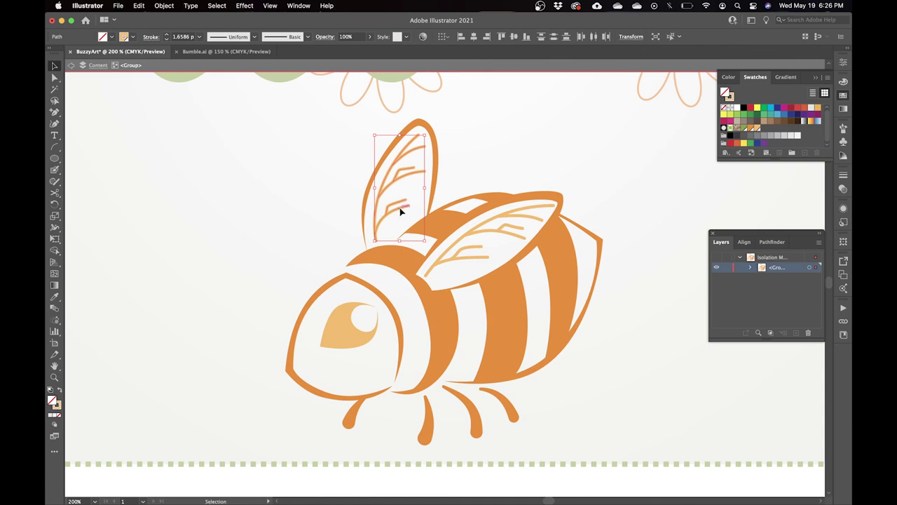
pyautogui.keyDown('shift'); pyautogui.click(471, 256); pyautogui.keyUp('shift')
pyautogui.keyDown('shift'); pyautogui.click(466, 244); pyautogui.keyUp('shift')
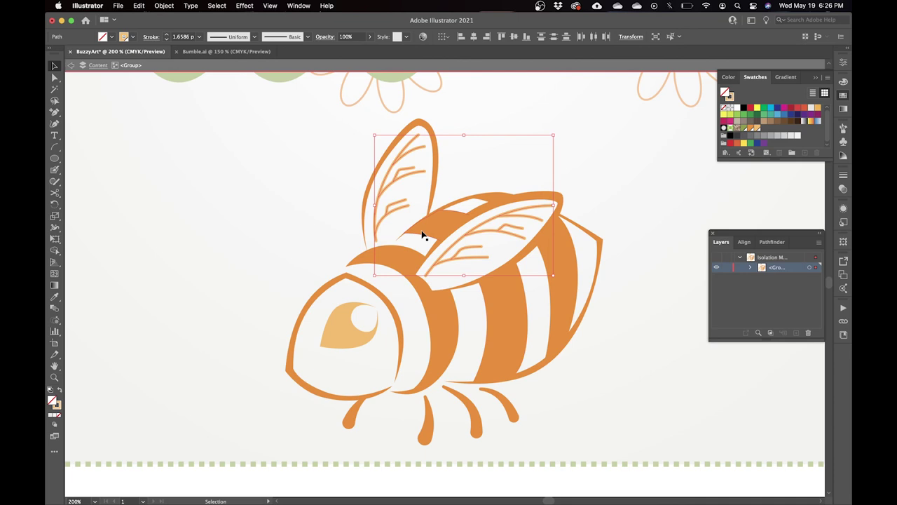
# Step: Open the Artistic_Ink brush library and browse to the tapered ink strokes near its end
pyautogui.click(843, 128)
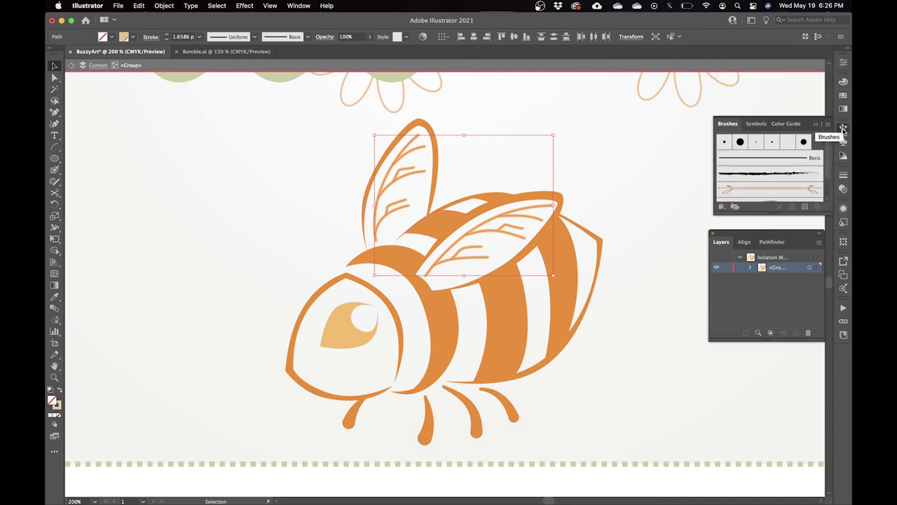
pyautogui.click(299, 7)
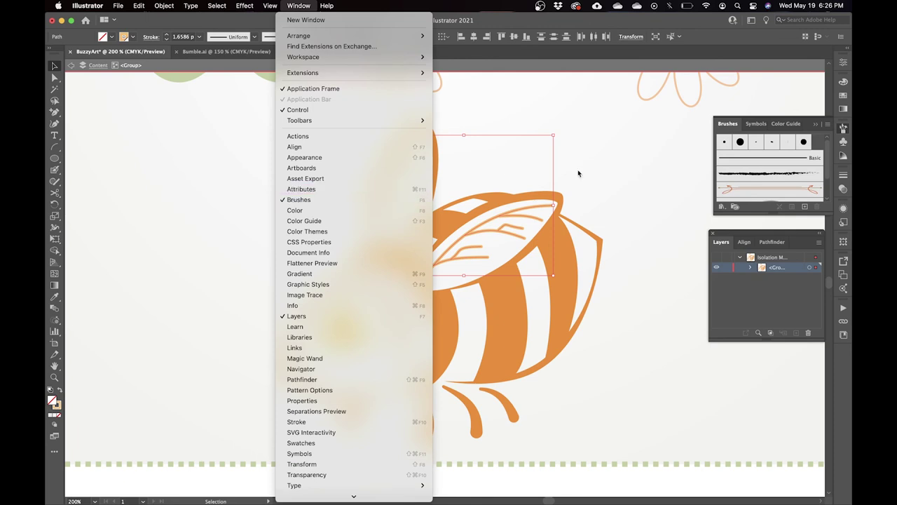
pyautogui.click(722, 208)
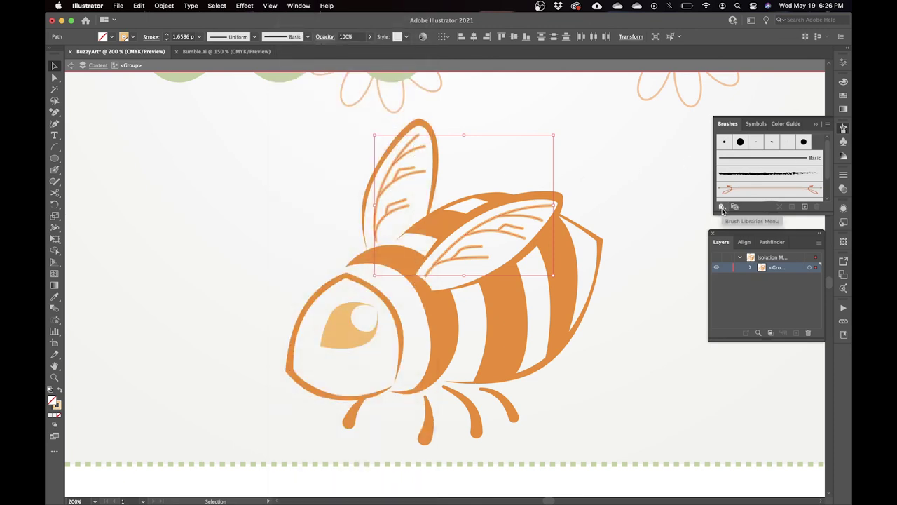
pyautogui.click(721, 208)
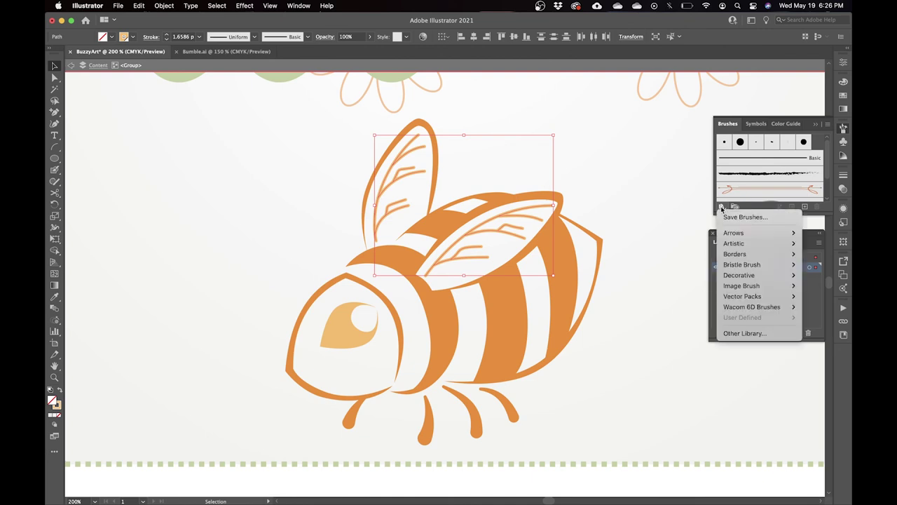
pyautogui.moveTo(725, 247)
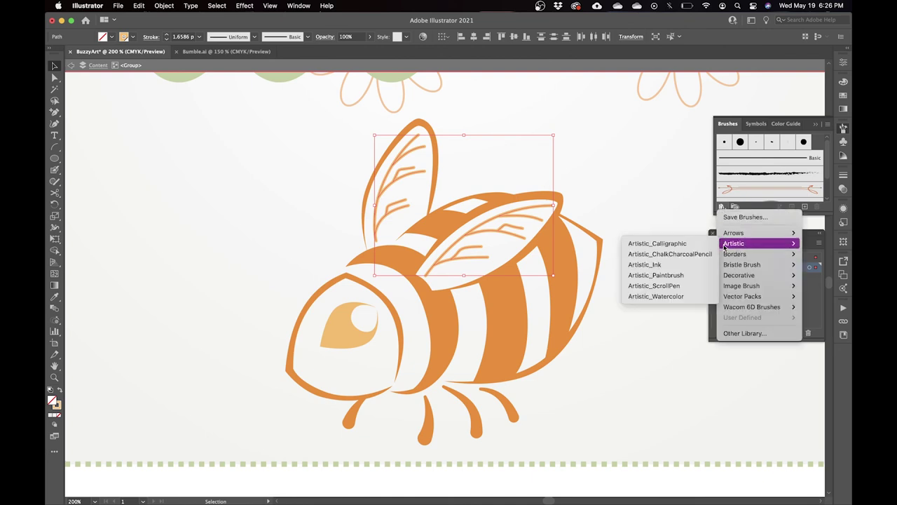
pyautogui.click(653, 265)
pyautogui.moveTo(681, 242); pyautogui.dragTo(681, 258)
pyautogui.scroll(-2, 733, 147)
pyautogui.scroll(-3, 732, 147)
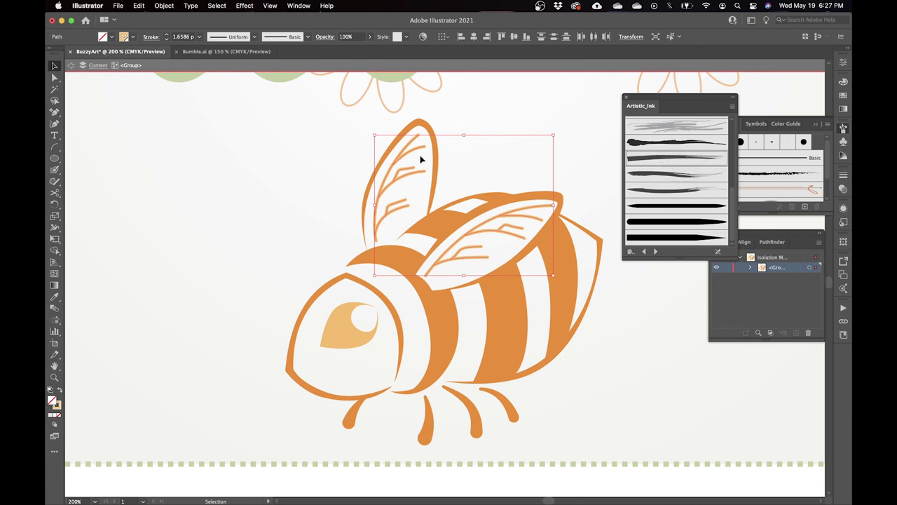
# Step: Apply a tapered, rough-edged ink brush to the wing veins with a 0.25 pt stroke, and exit isolation mode
pyautogui.click(672, 161)
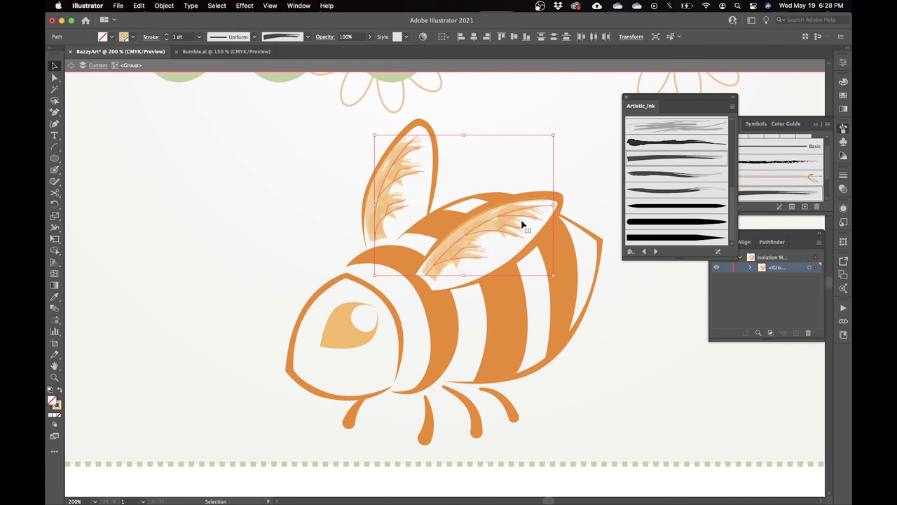
pyautogui.click(199, 39)
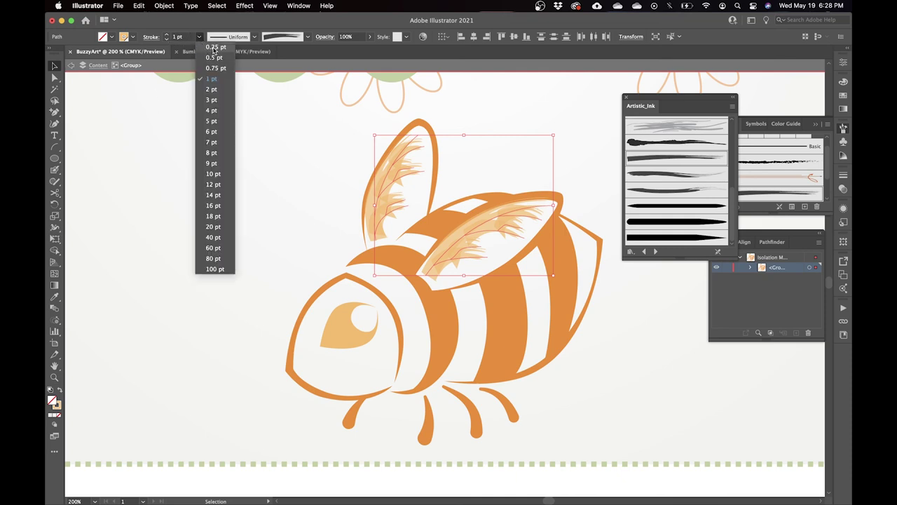
pyautogui.click(215, 48)
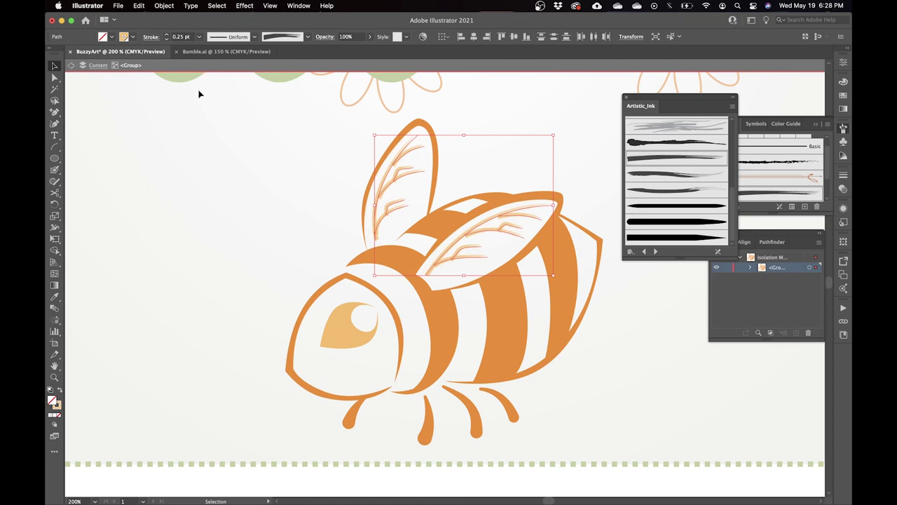
pyautogui.click(70, 66)
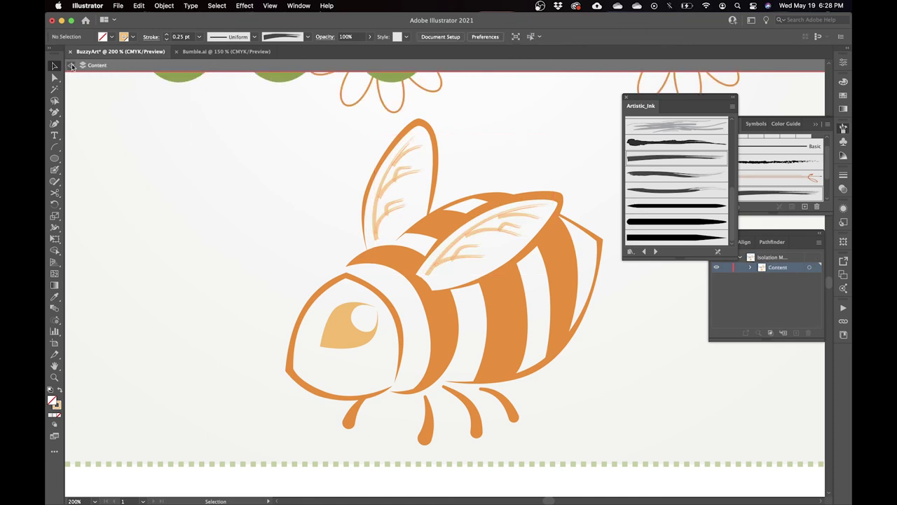
pyautogui.click(71, 66)
# Step: Browse the artistic brush libraries through Artistic_Watercolor, close the library, and check the artwork with the Background layer hidden and shown
pyautogui.click(202, 202)
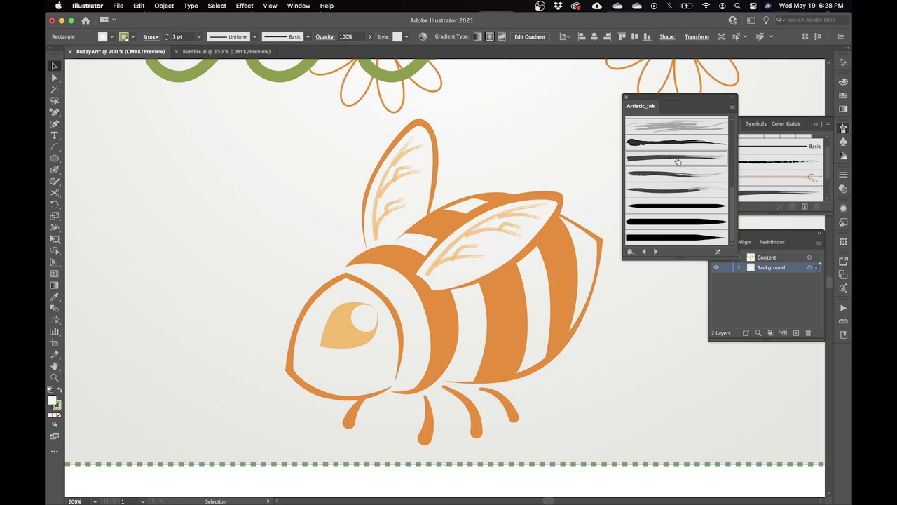
pyautogui.click(655, 252)
pyautogui.click(656, 252)
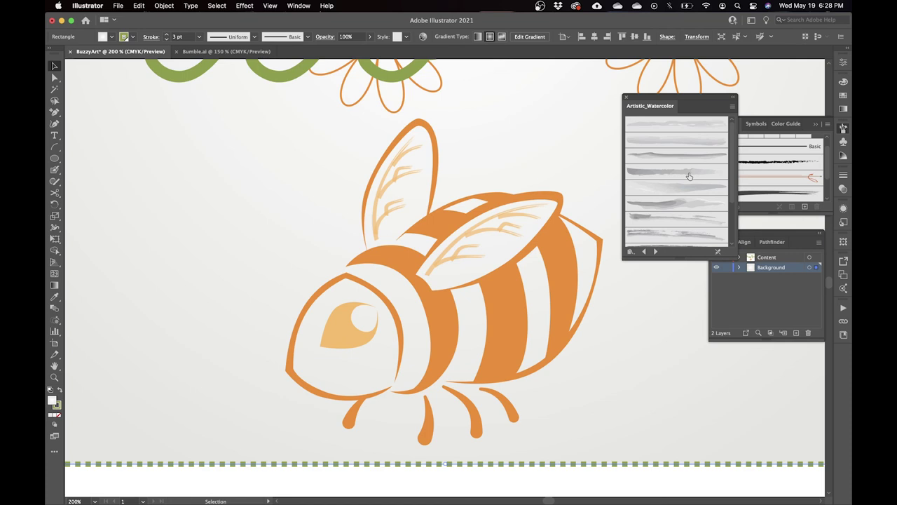
pyautogui.press('super+0')
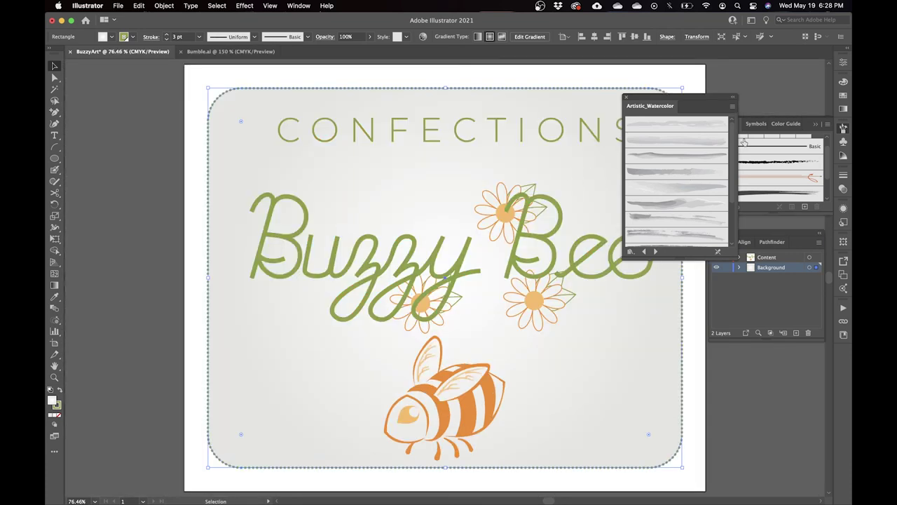
pyautogui.click(627, 99)
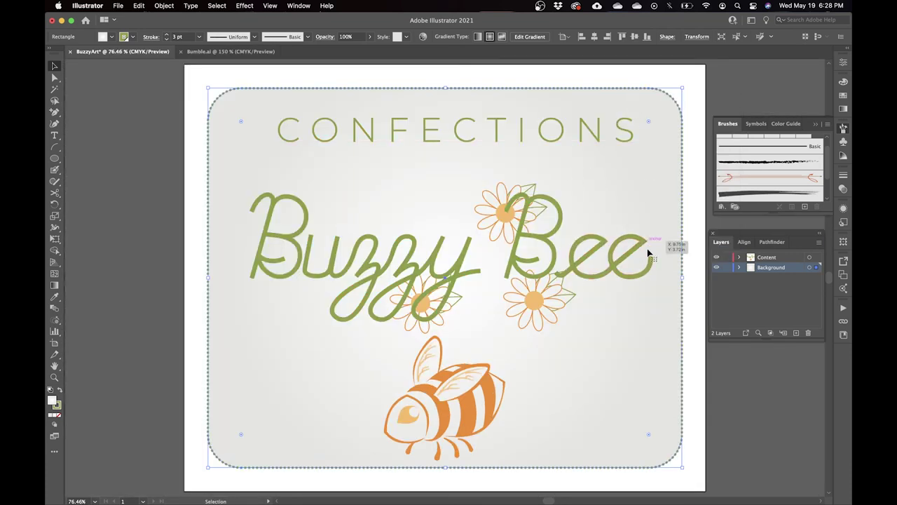
pyautogui.click(137, 183)
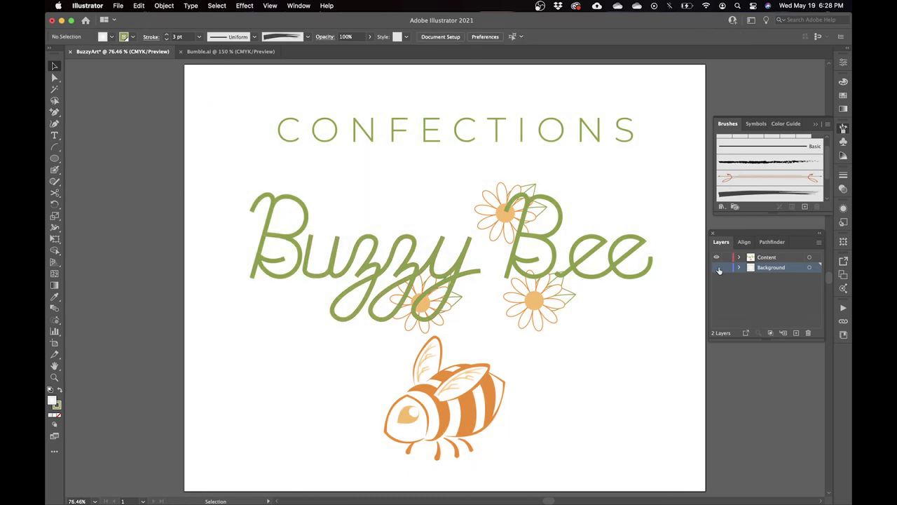
pyautogui.click(717, 267)
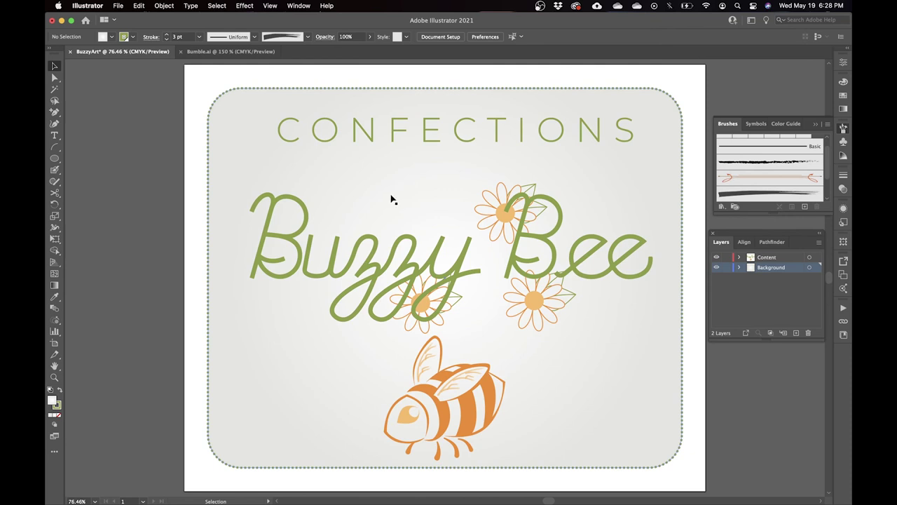
# Step: Move the Buzzy Bee lettering to the top of the design, CONFECTIONS near the bottom, and the bee between them
pyautogui.moveTo(407, 267); pyautogui.dragTo(415, 177)
pyautogui.click(430, 130)
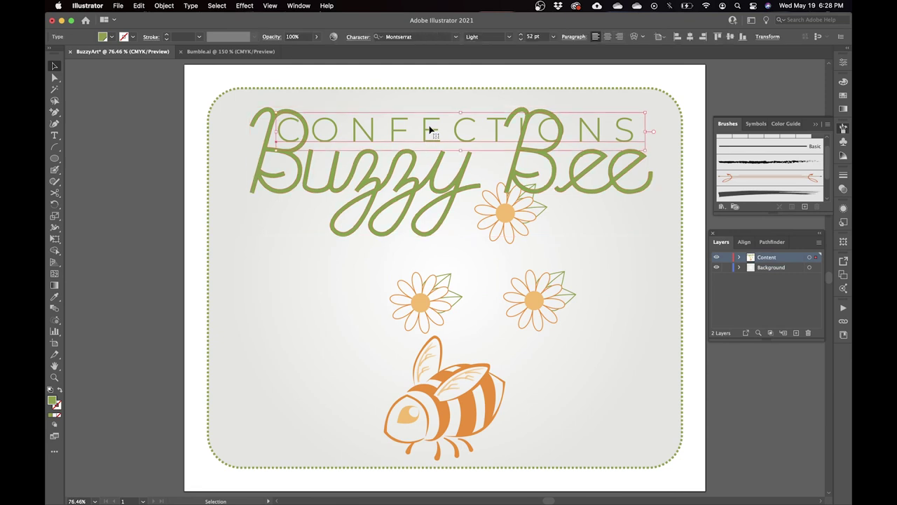
pyautogui.moveTo(429, 131); pyautogui.dragTo(389, 430)
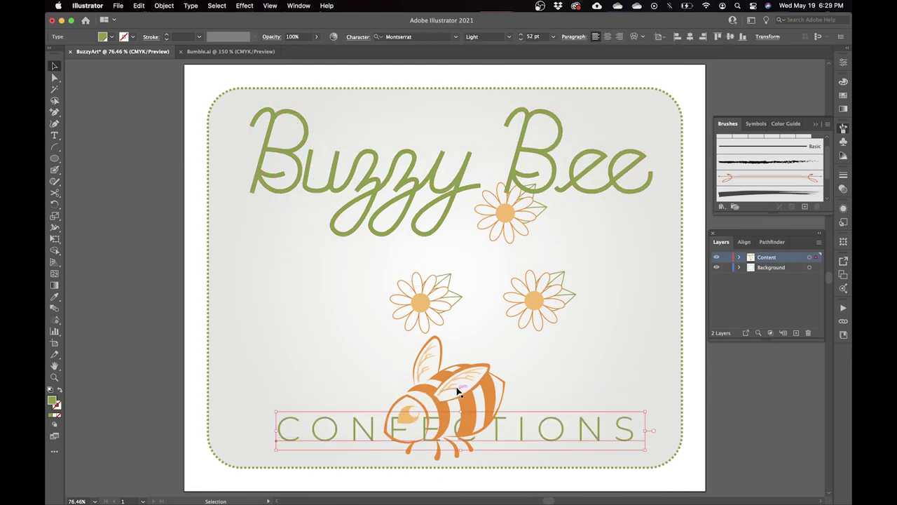
pyautogui.moveTo(465, 394); pyautogui.dragTo(481, 316)
pyautogui.moveTo(457, 426); pyautogui.dragTo(458, 396)
# Step: Place one flower beside the bee's face and rotate it so its leaves point up and away from the bee
pyautogui.moveTo(401, 301); pyautogui.dragTo(317, 347)
pyautogui.moveTo(389, 315); pyautogui.dragTo(301, 321)
pyautogui.moveTo(353, 347); pyautogui.dragTo(354, 356)
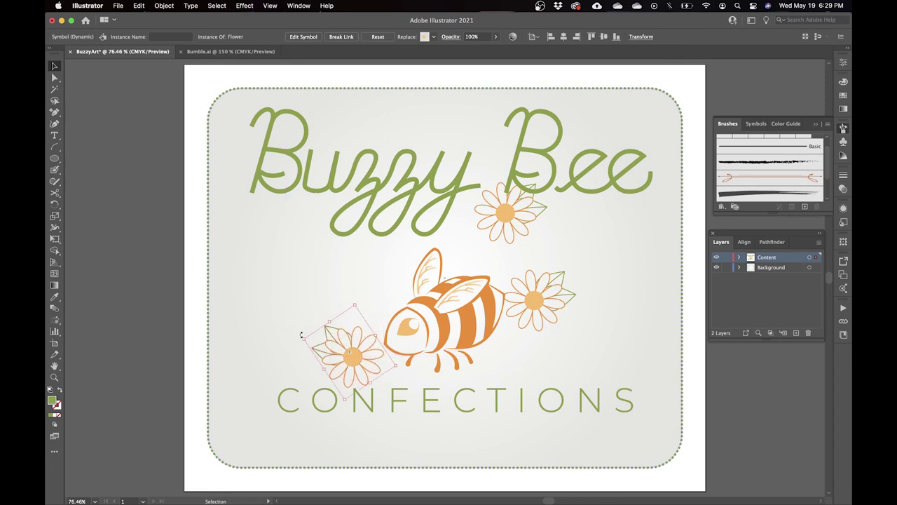
pyautogui.moveTo(300, 339); pyautogui.dragTo(324, 321)
pyautogui.moveTo(346, 356); pyautogui.dragTo(348, 352)
# Step: Arrange the other two flowers around the bee's tail, rotating the upper one counterclockwise, and nudge the CONFECTIONS text slightly down
pyautogui.moveTo(538, 302); pyautogui.dragTo(542, 328)
pyautogui.moveTo(509, 226); pyautogui.dragTo(518, 263)
pyautogui.click(559, 223)
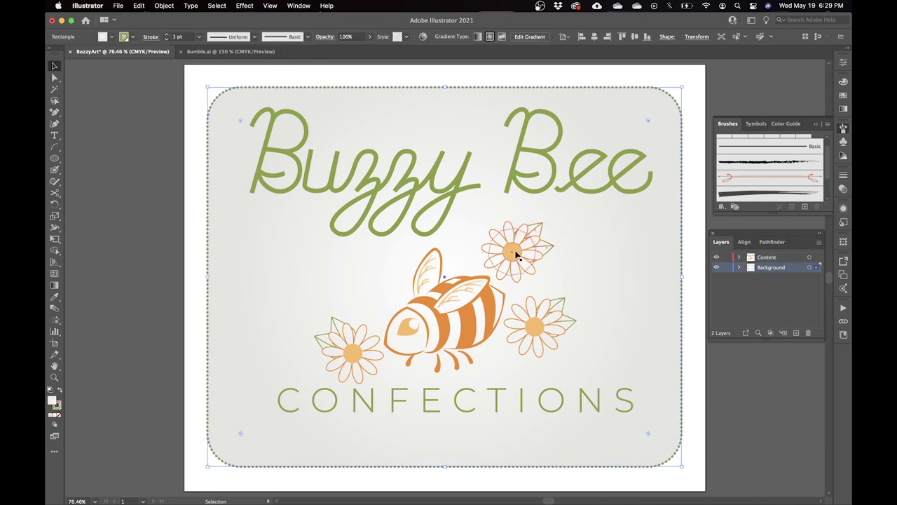
pyautogui.click(515, 255)
pyautogui.moveTo(558, 219); pyautogui.dragTo(554, 191)
pyautogui.moveTo(515, 250); pyautogui.dragTo(513, 246)
pyautogui.moveTo(496, 402); pyautogui.dragTo(495, 406)
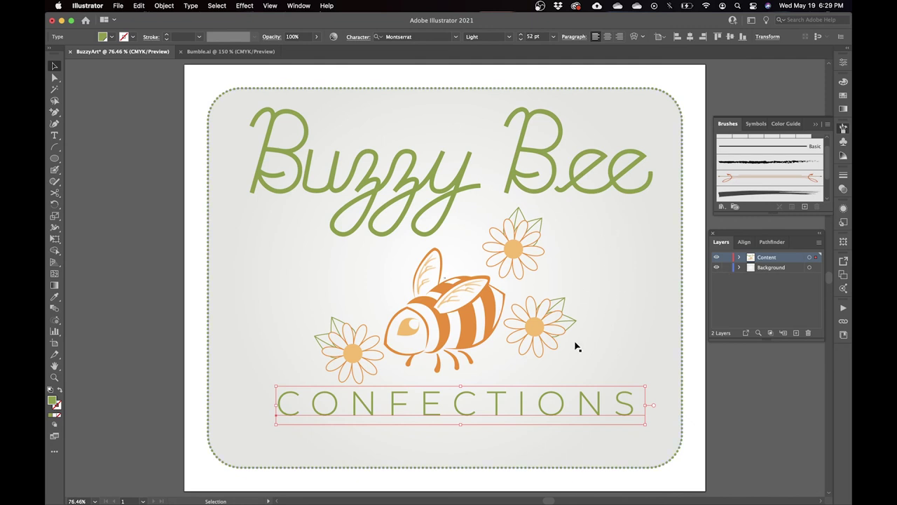
# Step: With the Background layer locked, group all the Content layer artwork and center the group horizontally on the artboard
pyautogui.click(727, 267)
pyautogui.moveTo(188, 92); pyautogui.dragTo(652, 444)
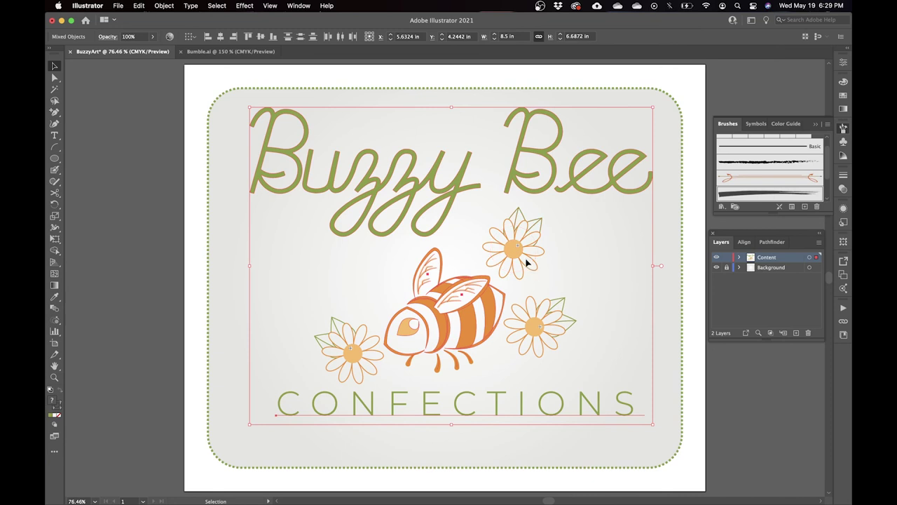
pyautogui.press('a')
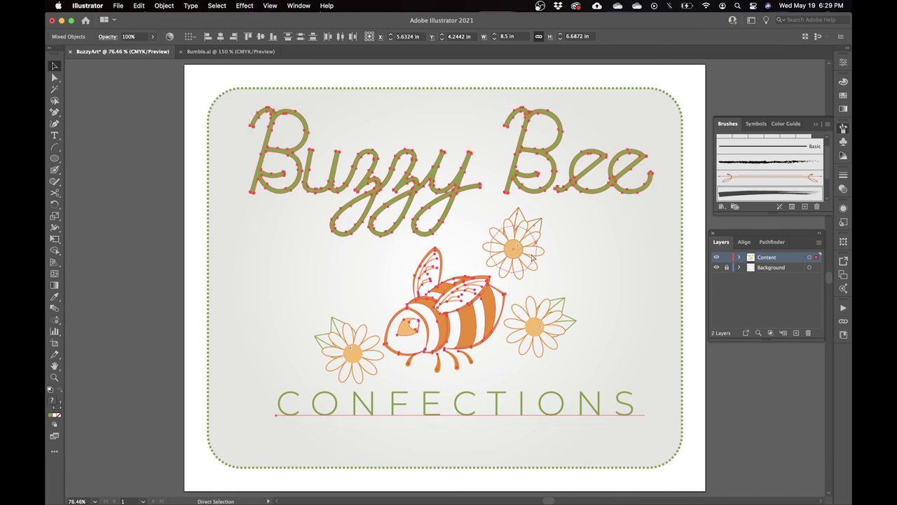
pyautogui.press('v')
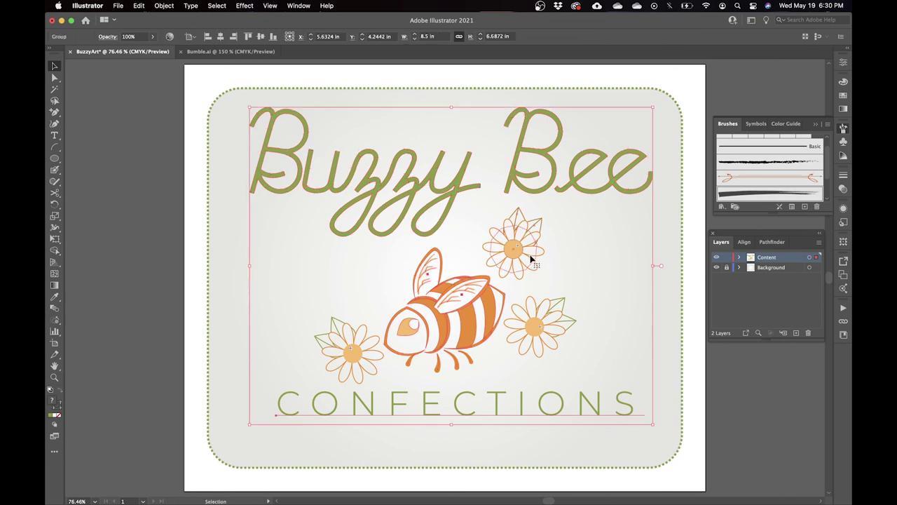
pyautogui.click(744, 242)
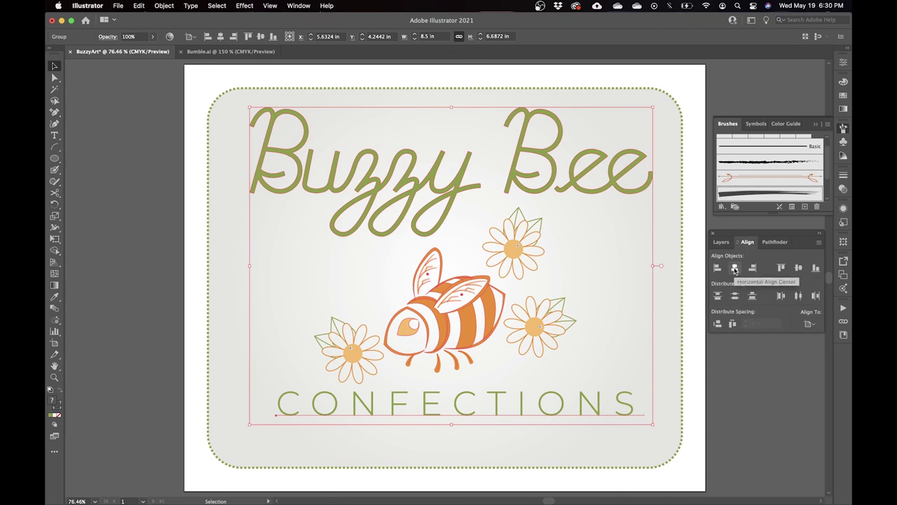
pyautogui.click(735, 268)
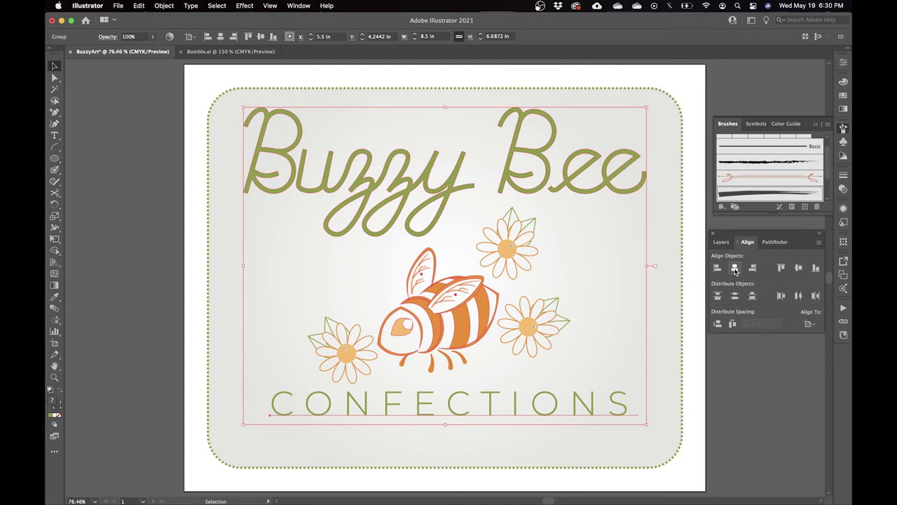
# Step: Center the artwork group vertically on the artboard as well, and ungroup it
pyautogui.click(810, 324)
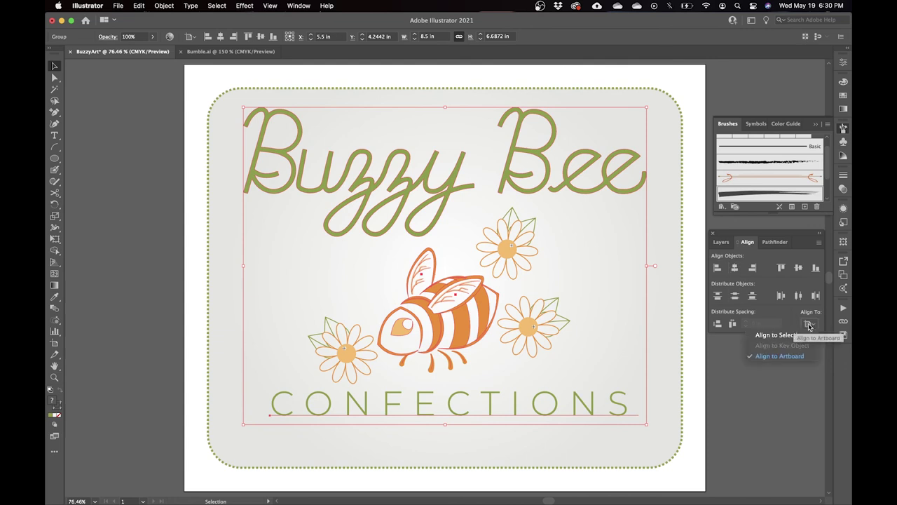
pyautogui.click(735, 269)
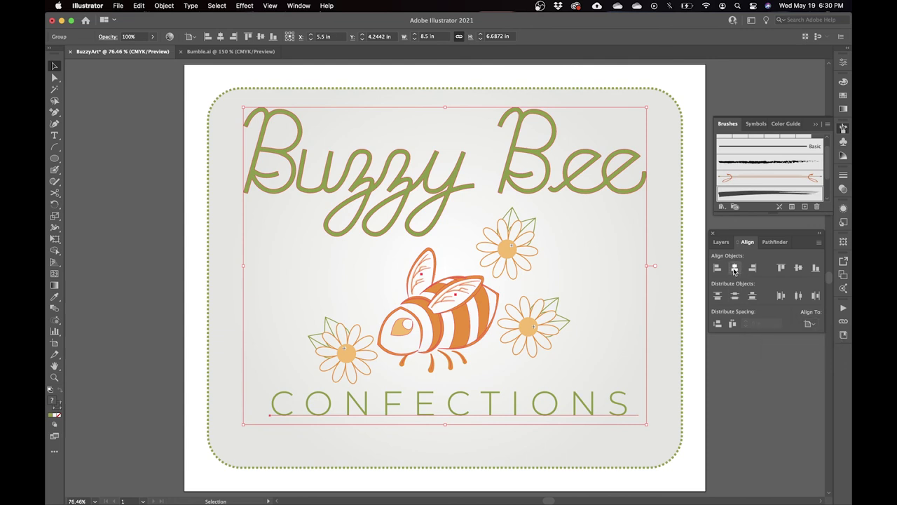
pyautogui.click(799, 269)
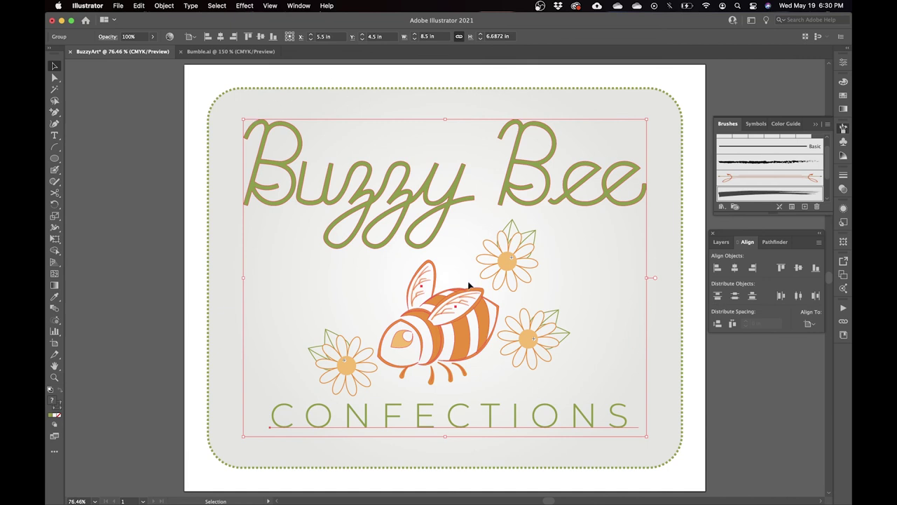
pyautogui.rightClick(446, 218)
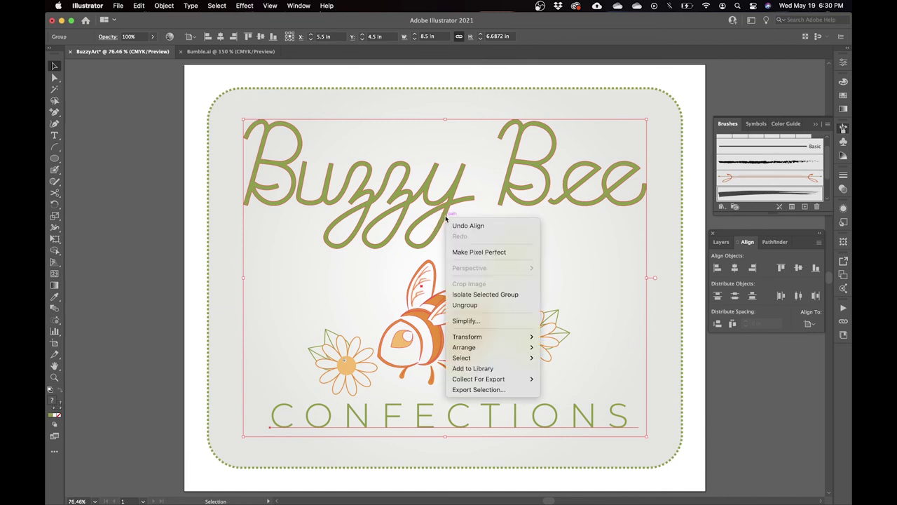
pyautogui.click(463, 306)
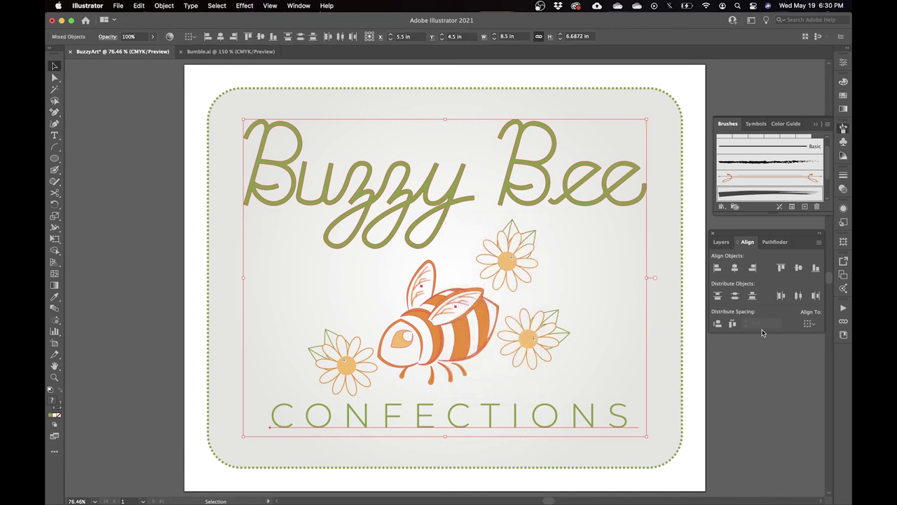
# Step: Unlock the Background layer and give its rounded rectangle a black Multiply drop shadow with 30% opacity, 0.05 in offsets and 0.04 in blur
pyautogui.click(721, 242)
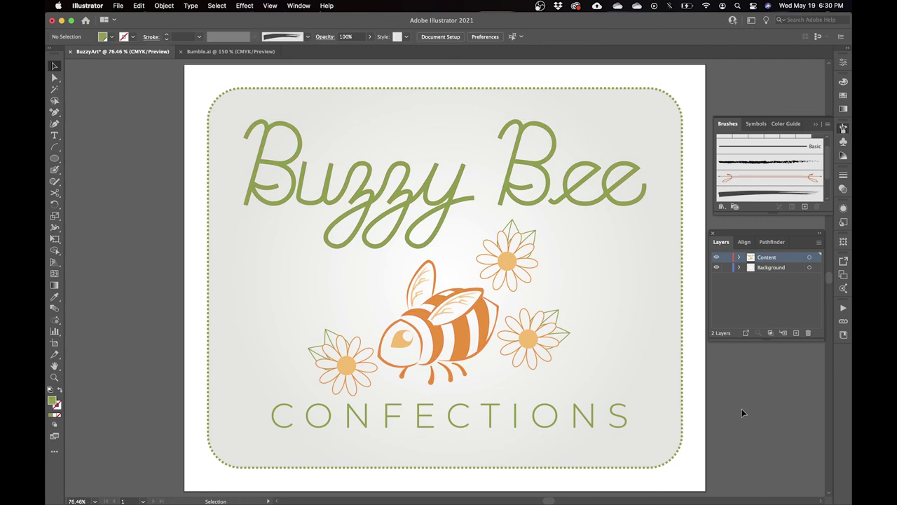
pyautogui.click(250, 88)
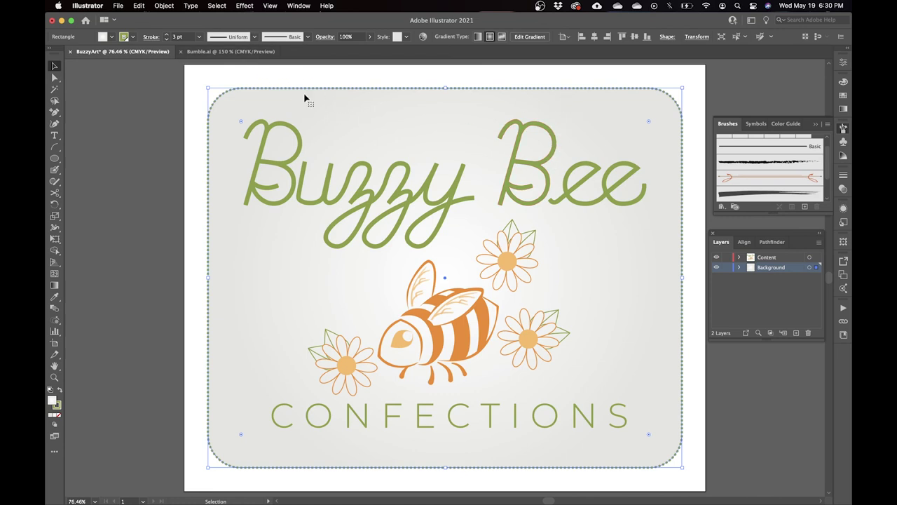
pyautogui.click(249, 9)
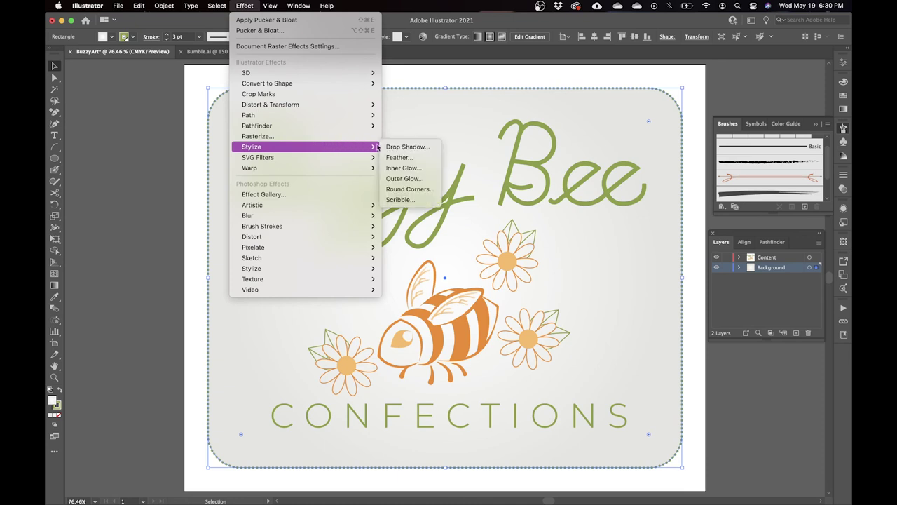
pyautogui.click(395, 150)
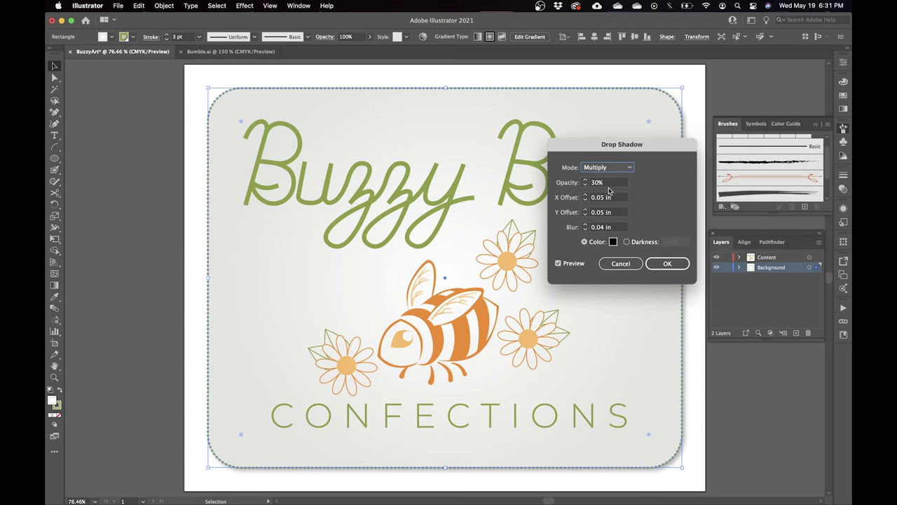
pyautogui.click(613, 243)
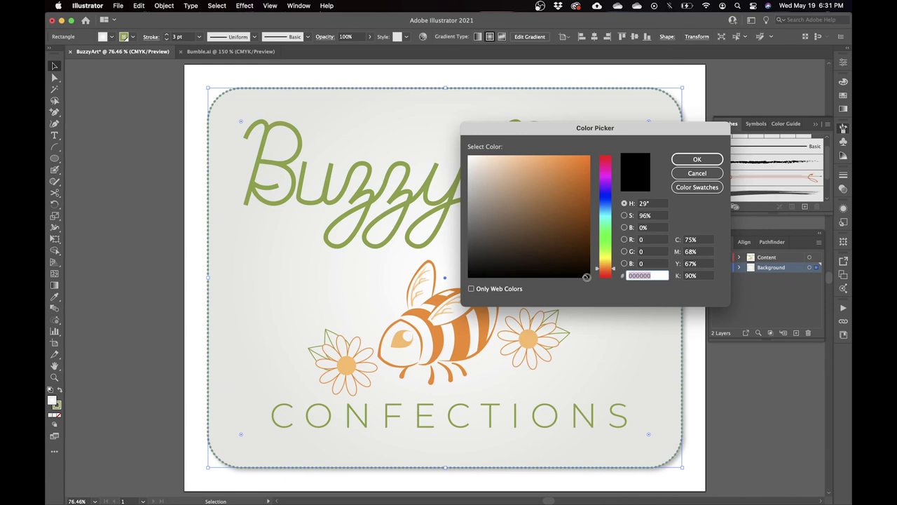
pyautogui.click(698, 159)
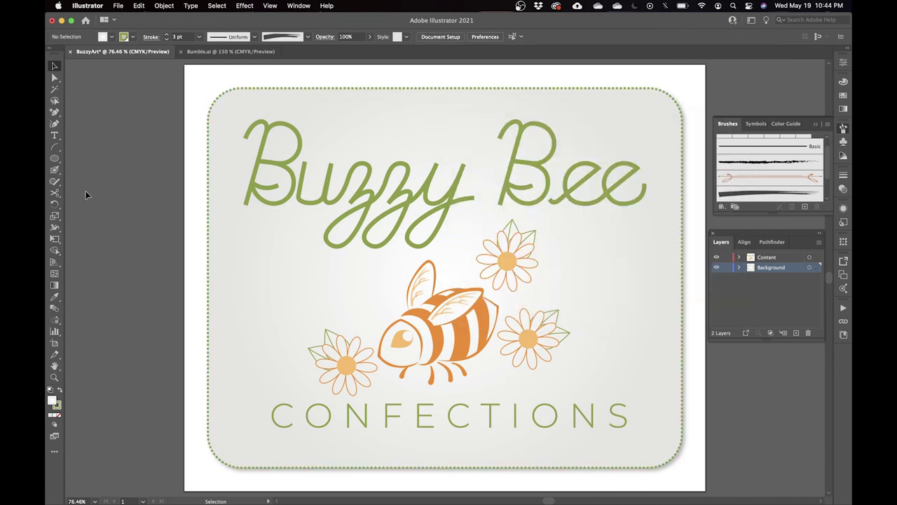
# Step: Bring up the available export options for the BuzzyArt document
pyautogui.click(118, 6)
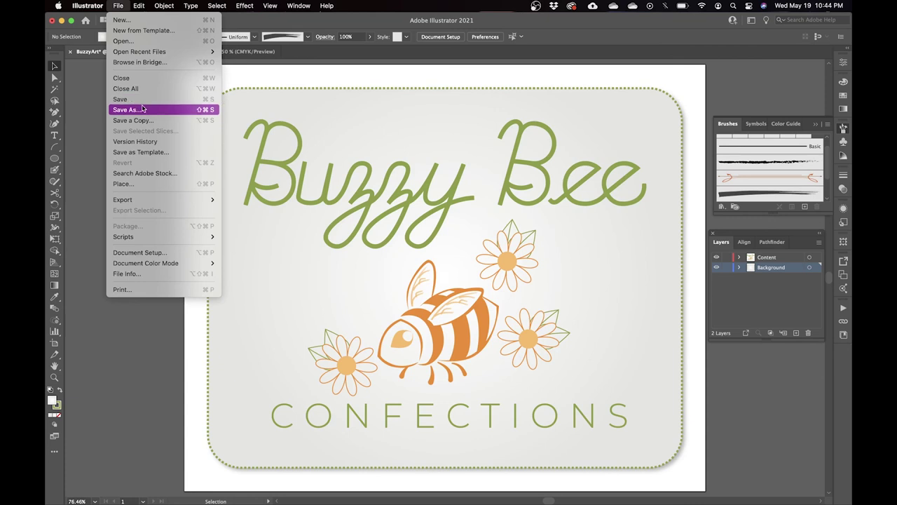
pyautogui.moveTo(125, 202)
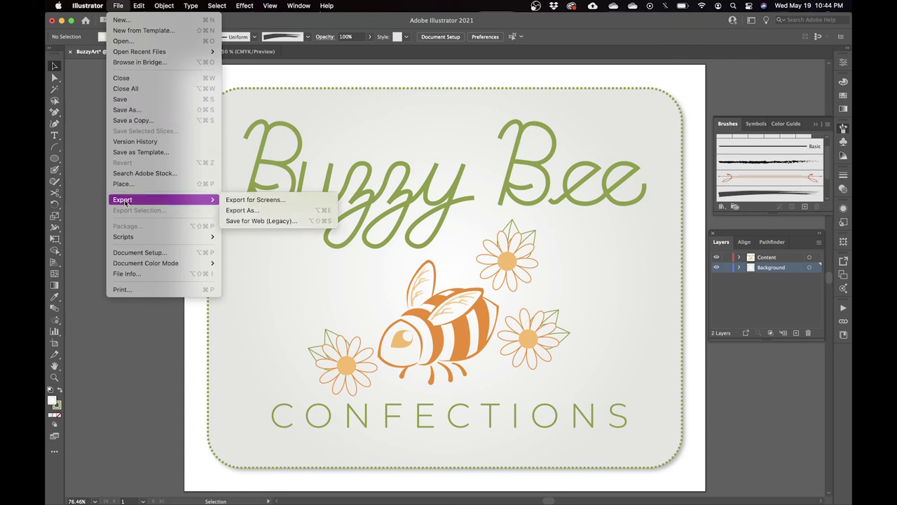